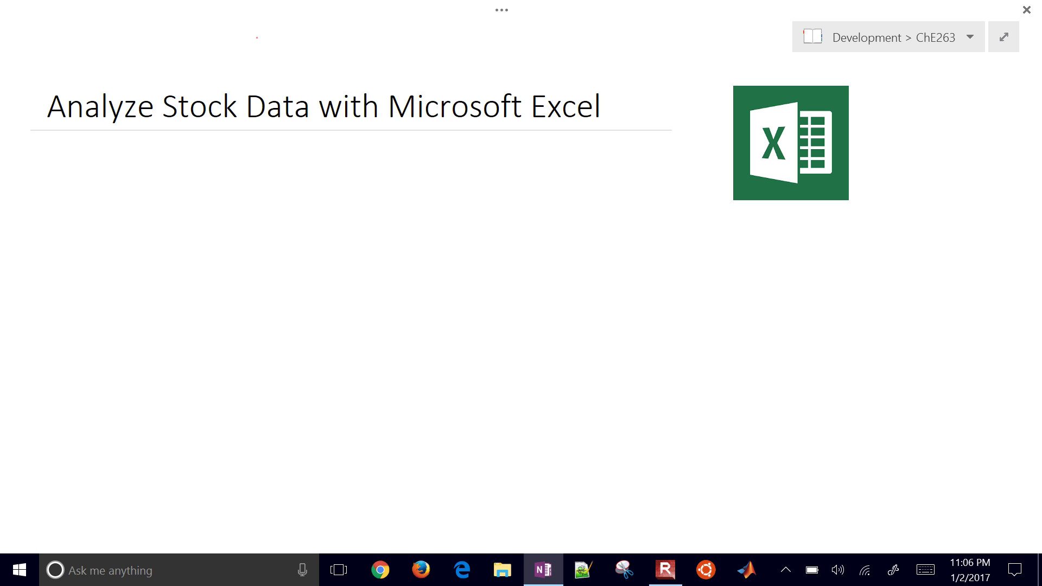
Switch to the Edge browser and go to finance.yahoo.com
click(462, 569)
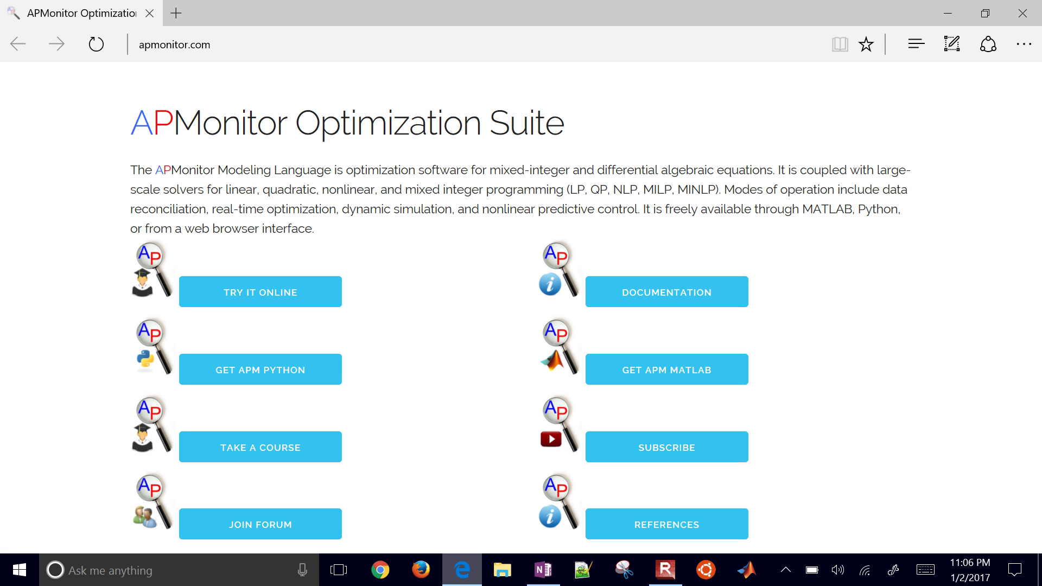
click(301, 44)
text(F)
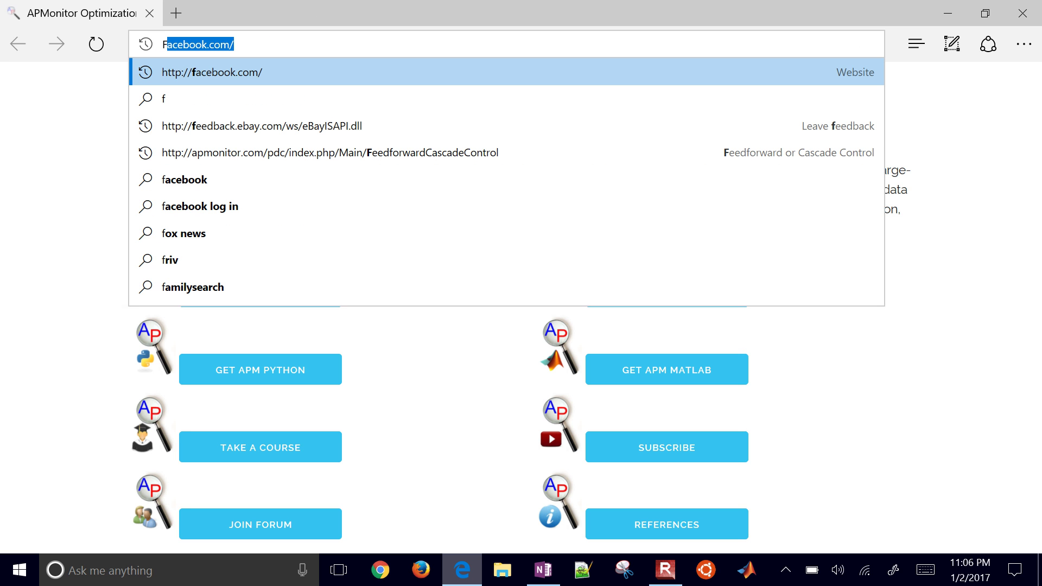
key(BackSpace)
key(BackSpace)
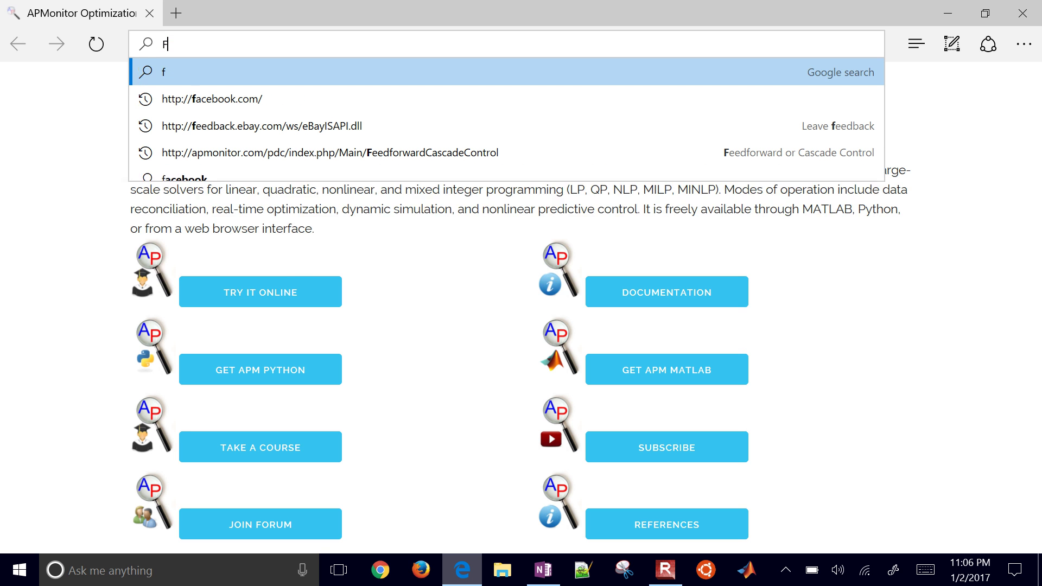
text(finance.yahoo)
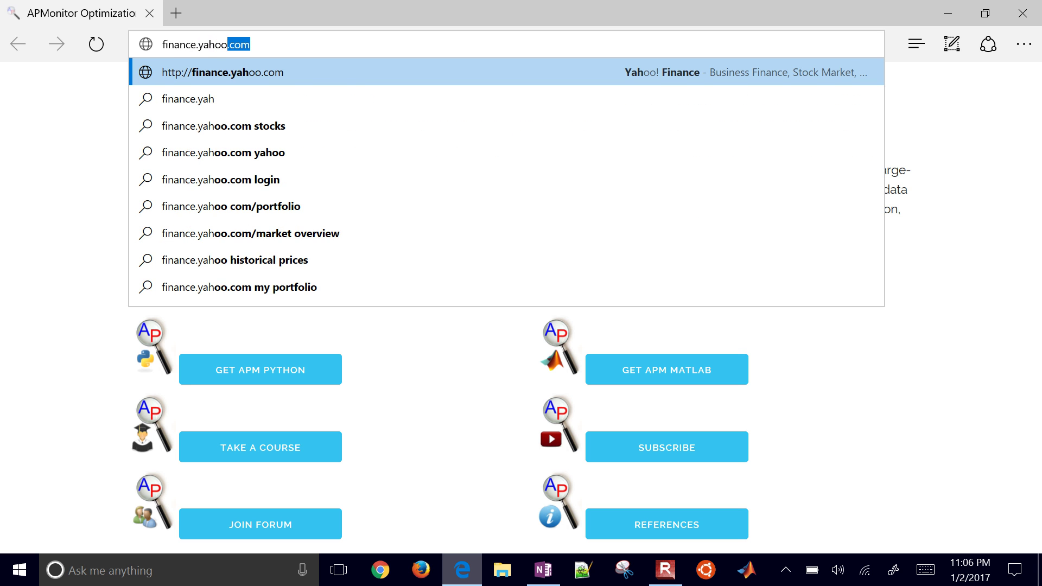
key(Return)
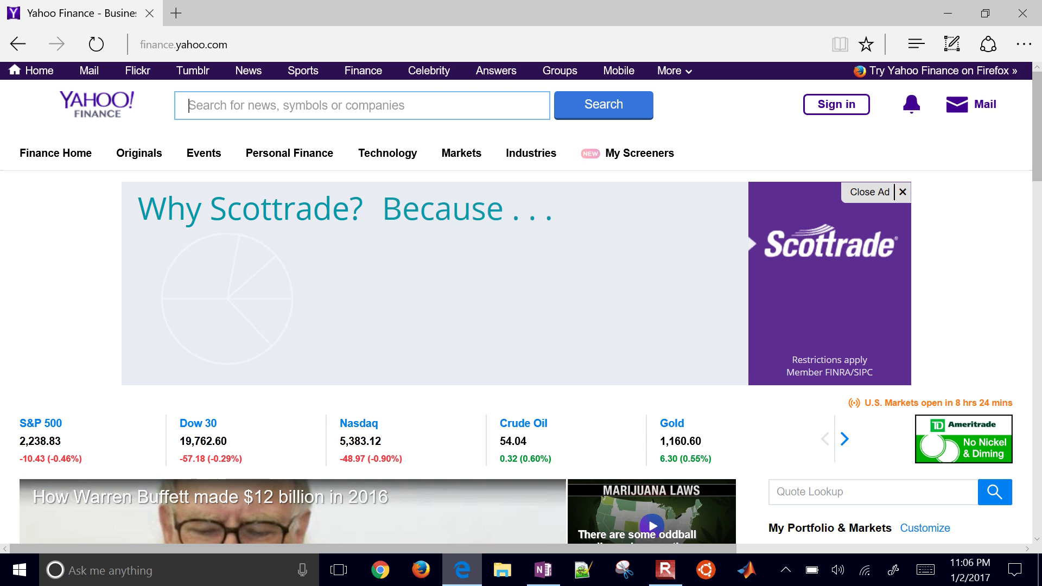
Search Yahoo Finance for the stock symbol MSFT
text(M)
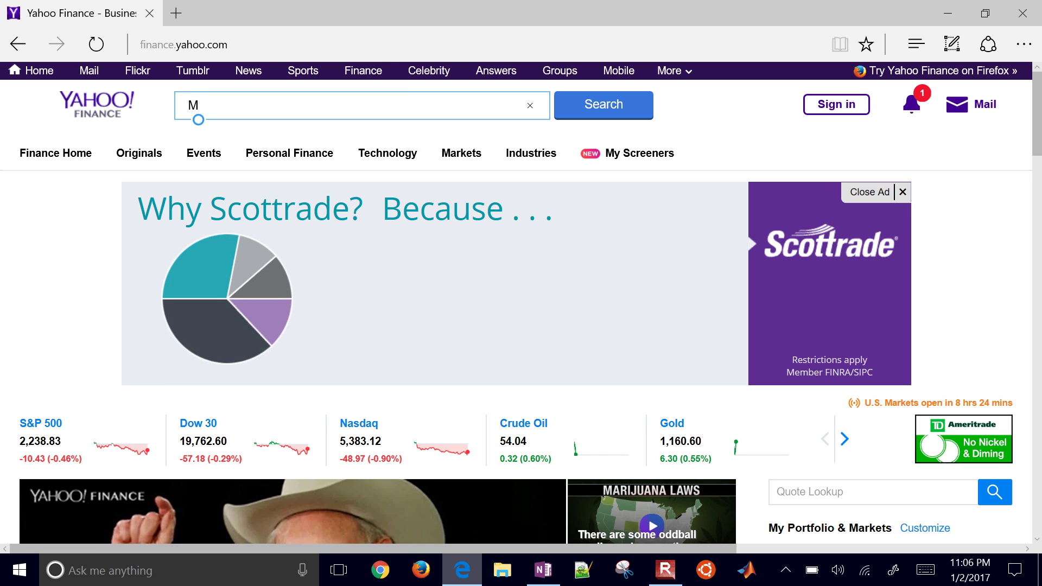
text(S)
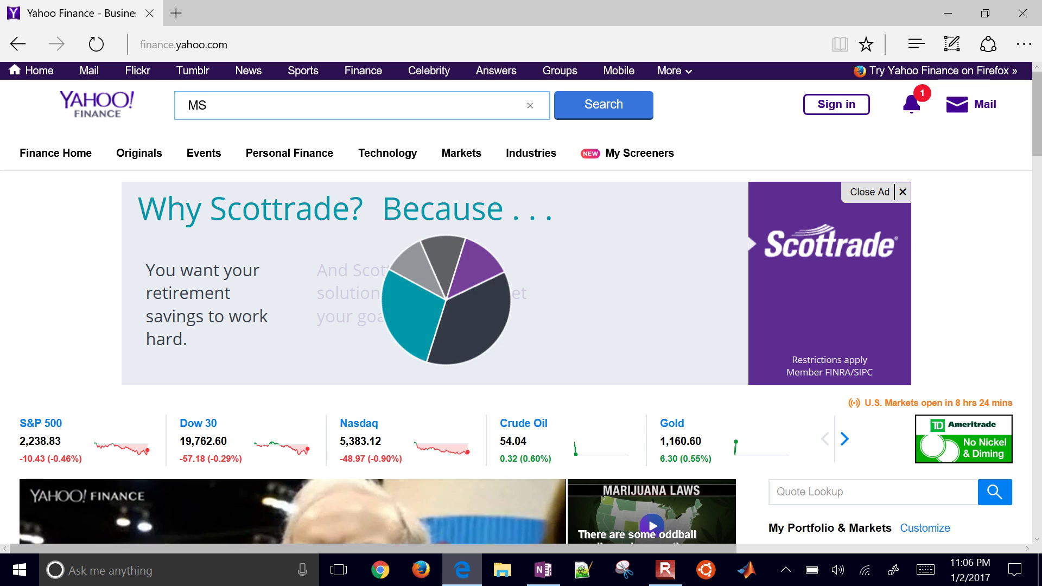
text(FT)
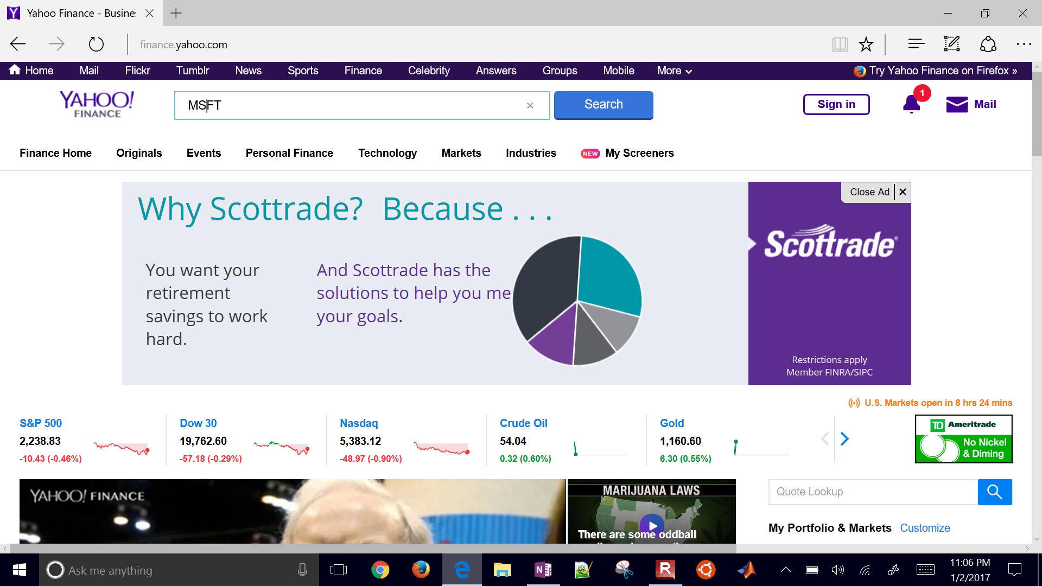
click(602, 105)
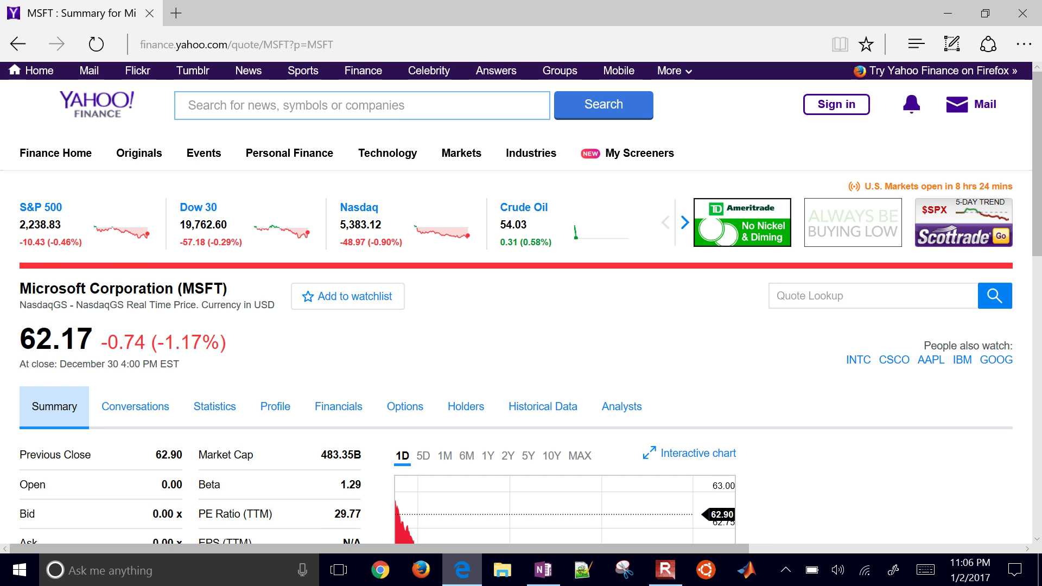
Show the Historical Data page for the Microsoft stock
scroll(562, 439, up, 5)
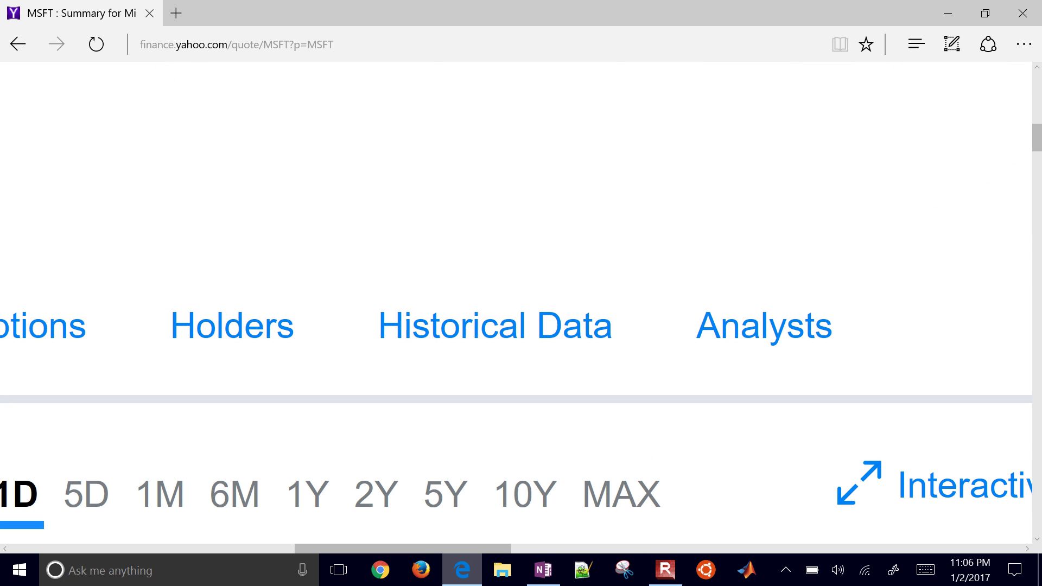
click(494, 326)
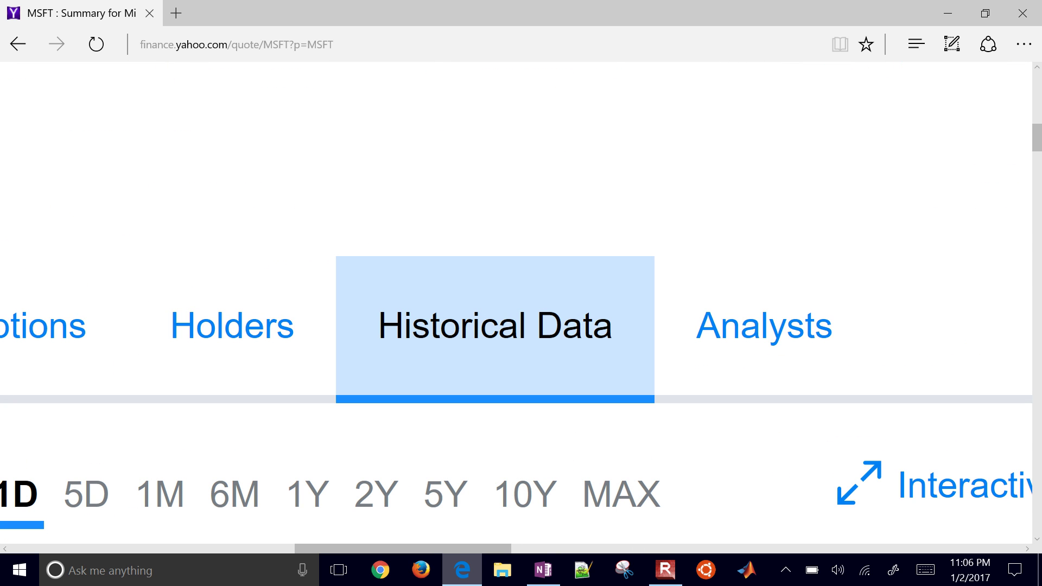
scroll(732, 217, down, 5)
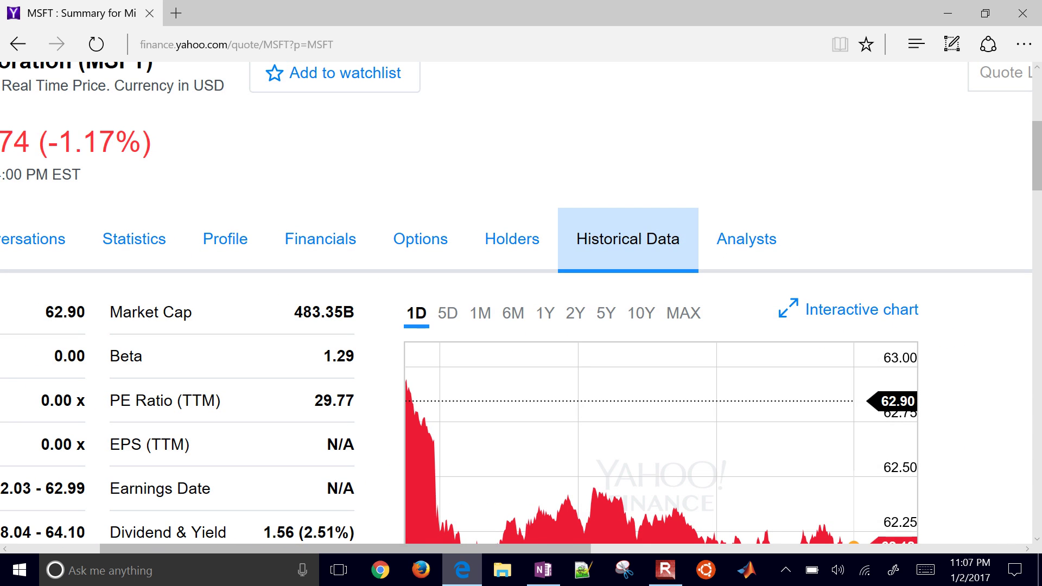
scroll(760, 224, down, 3)
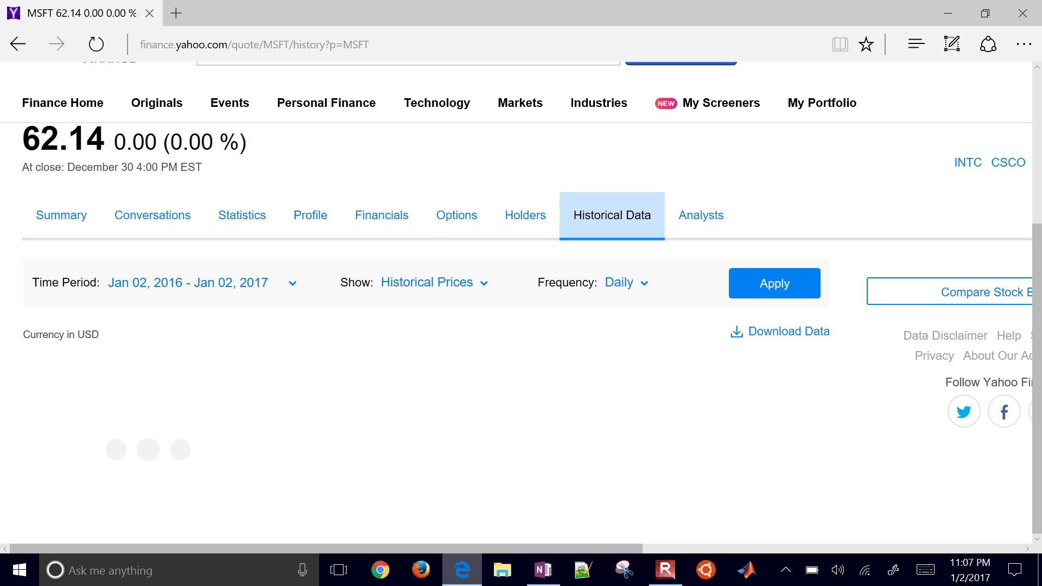
Download the daily historical prices as table.csv and open the downloaded file in Excel
scroll(803, 325, up, 4)
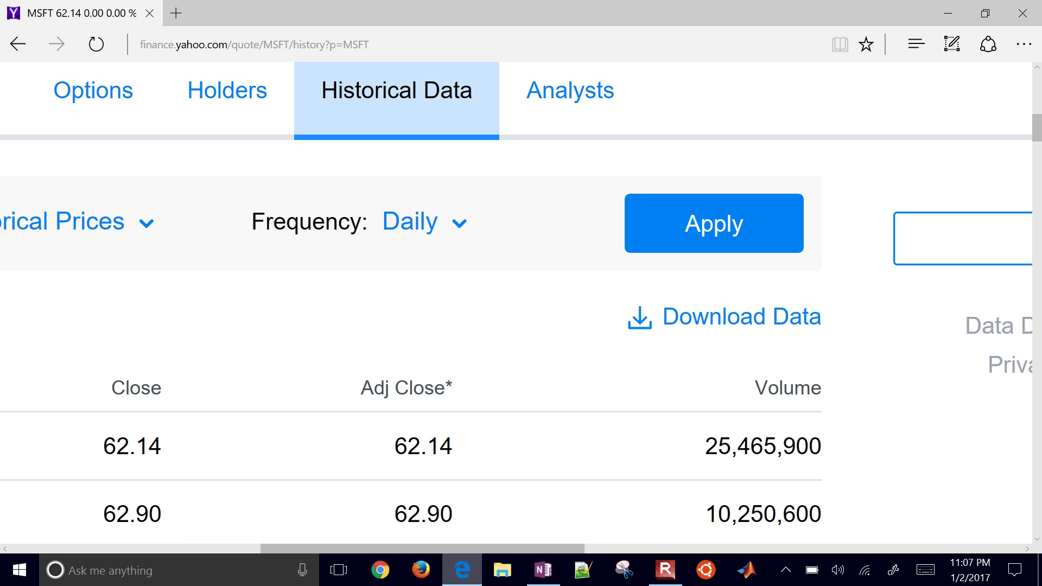
scroll(825, 276, up, 3)
click(704, 352)
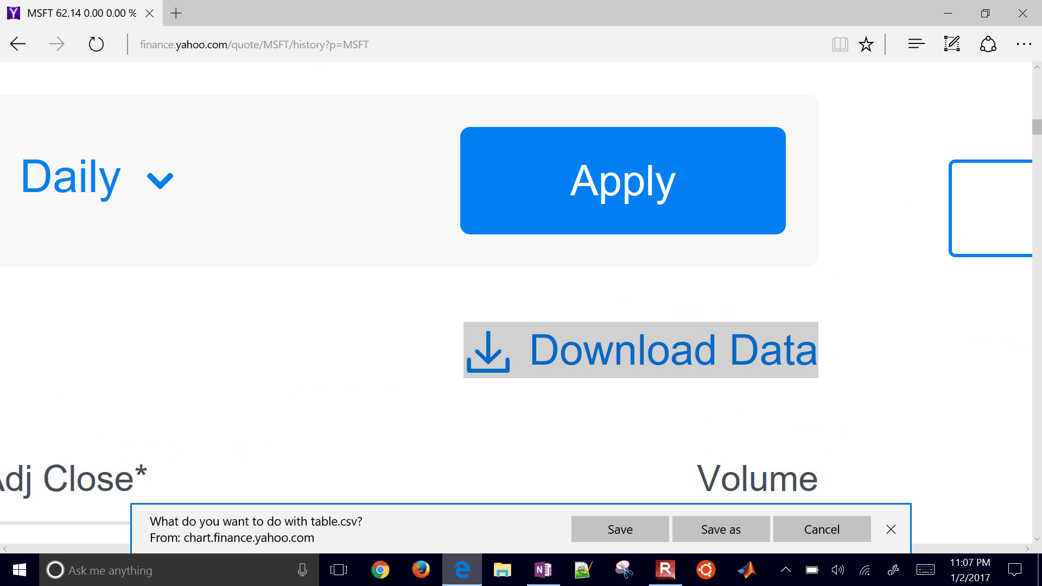
click(620, 529)
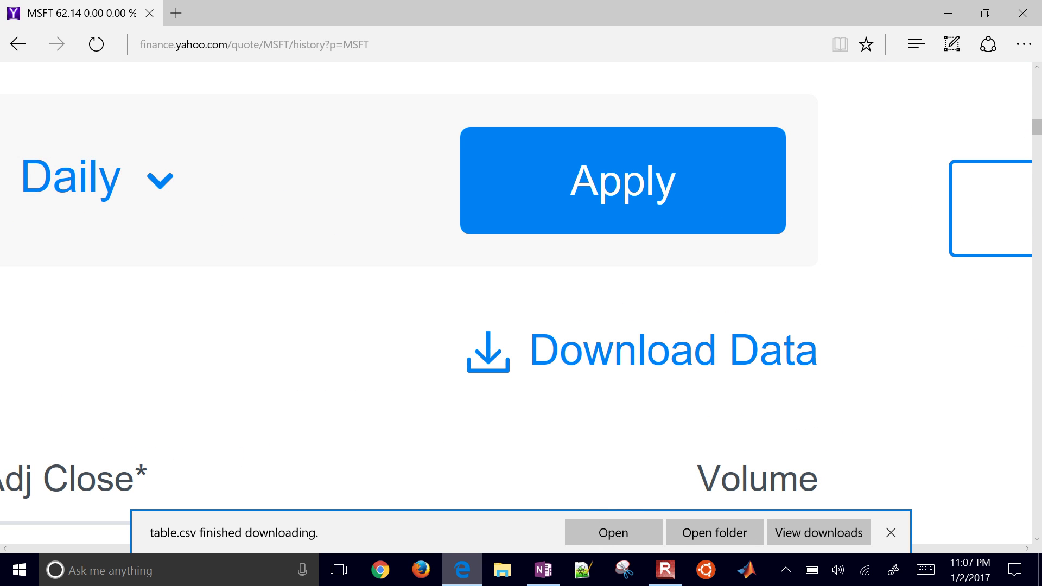
click(612, 534)
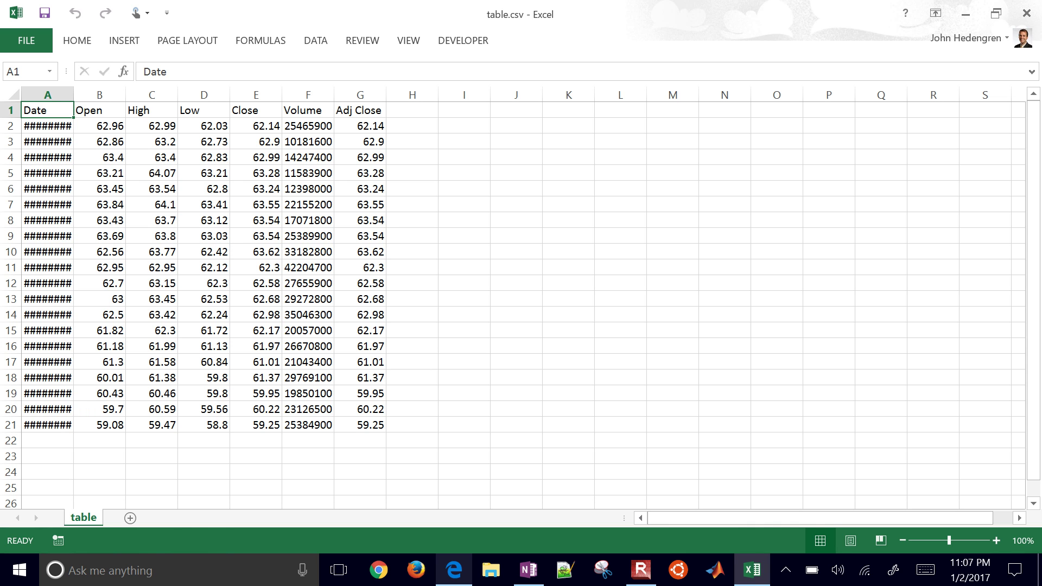
Close OneNote and view table.csv from the Downloads folder in Notepad++, dismissing the plugin update offer
click(453, 569)
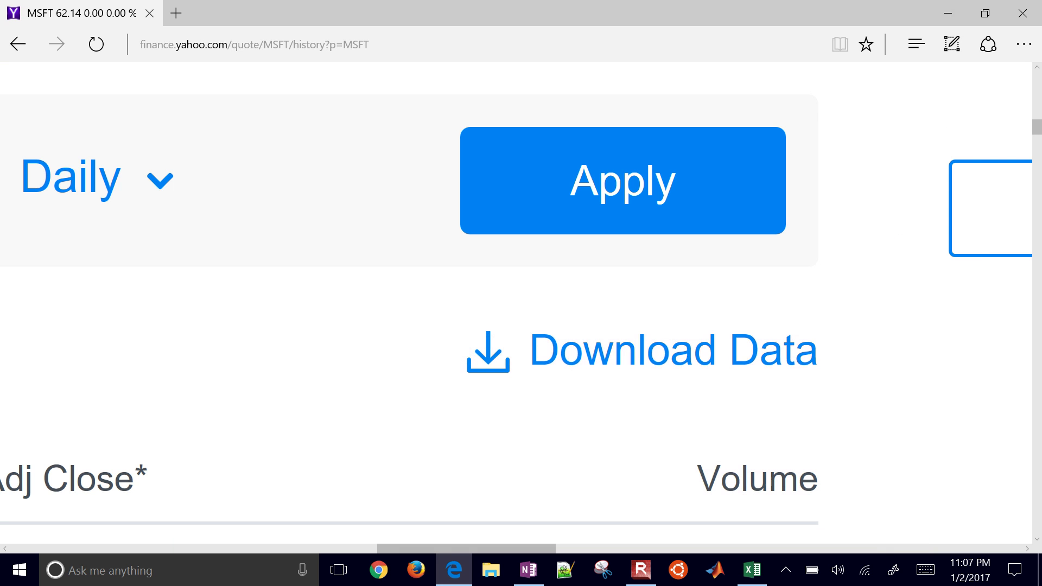
click(528, 569)
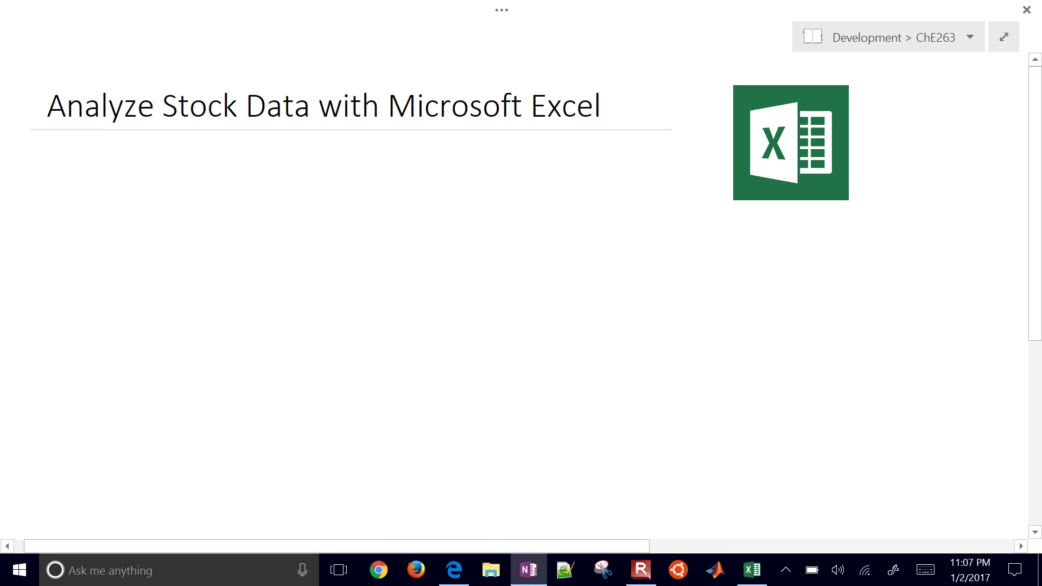
click(1026, 10)
click(494, 565)
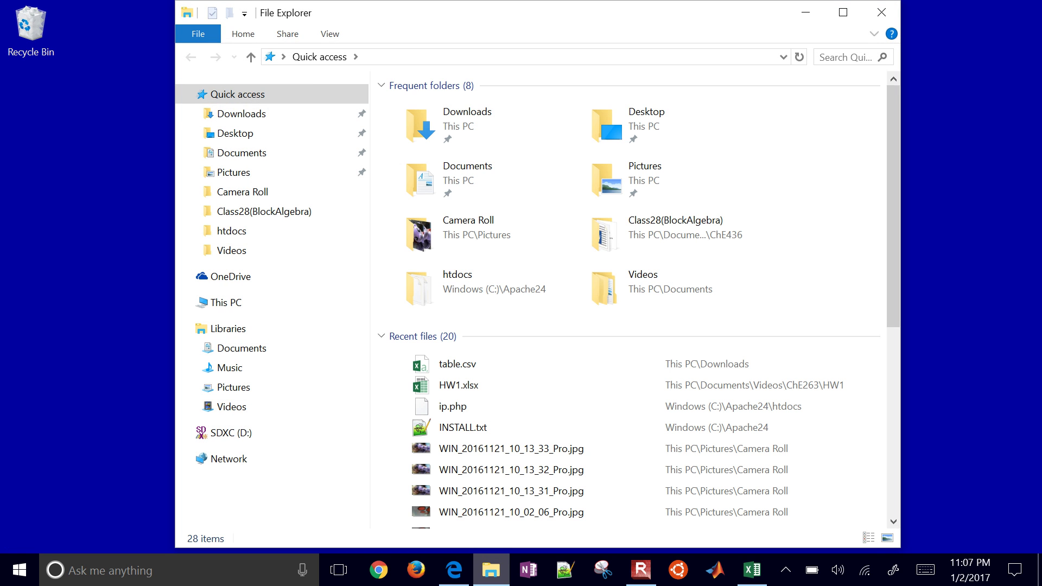
click(242, 114)
click(435, 109)
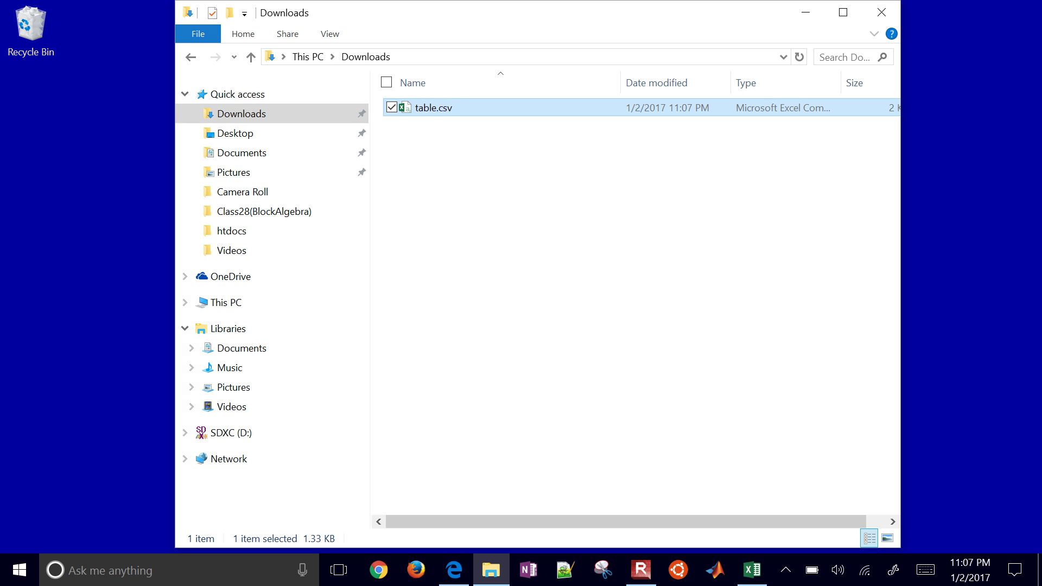
right_click(435, 109)
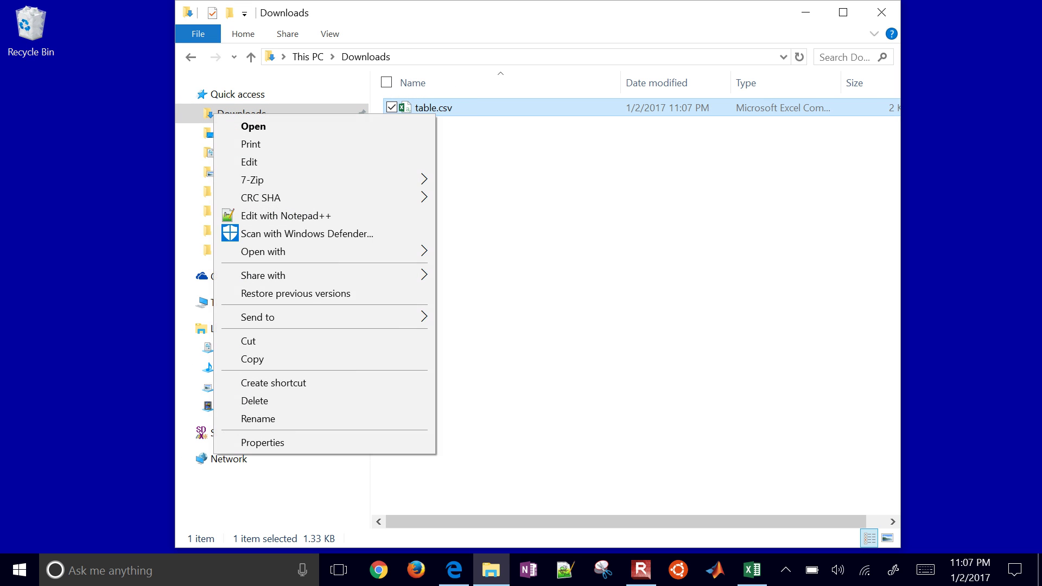
click(308, 216)
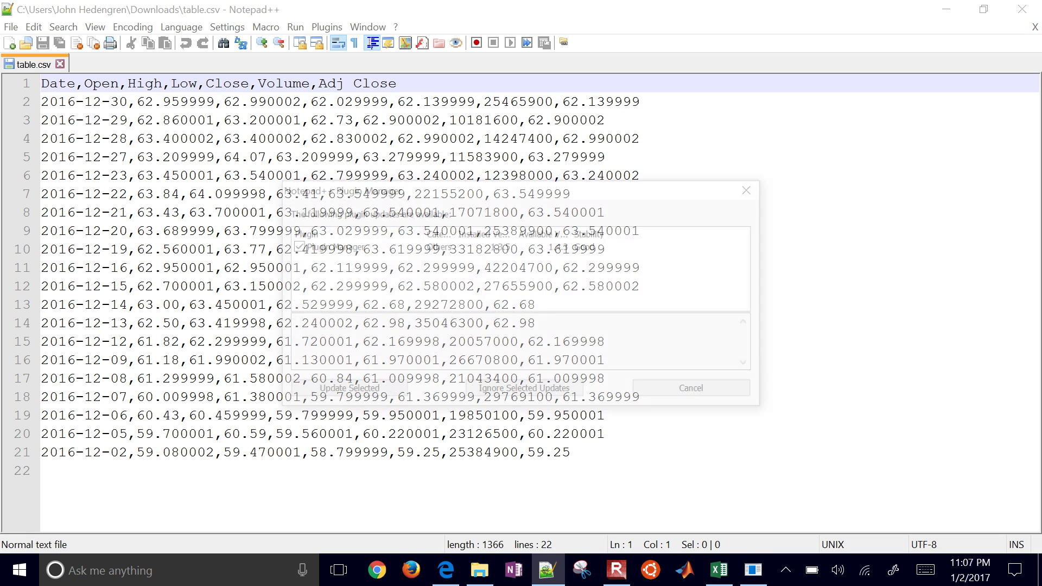
click(702, 389)
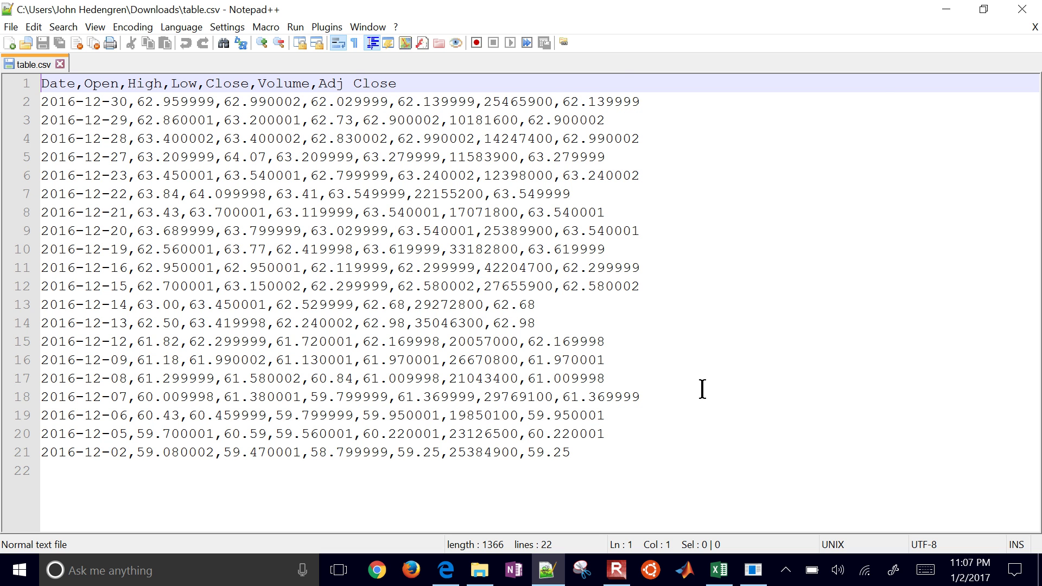
Close Notepad++ and File Explorer and return to table.csv in Excel
click(1021, 10)
click(623, 335)
click(882, 12)
click(751, 570)
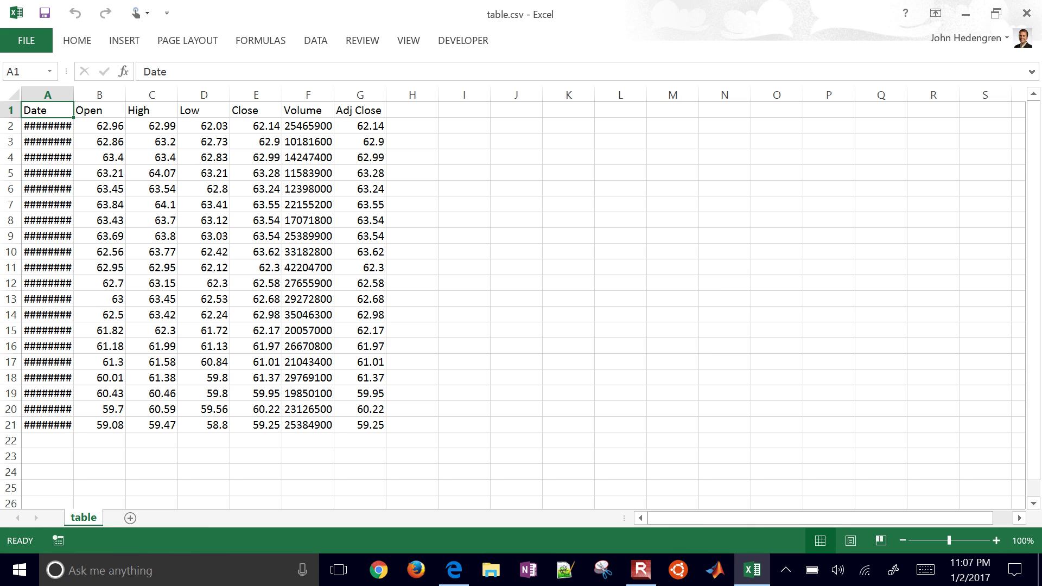
Start saving the workbook without keeping the CSV format and choose the Desktop as the destination folder
key(ctrl+s)
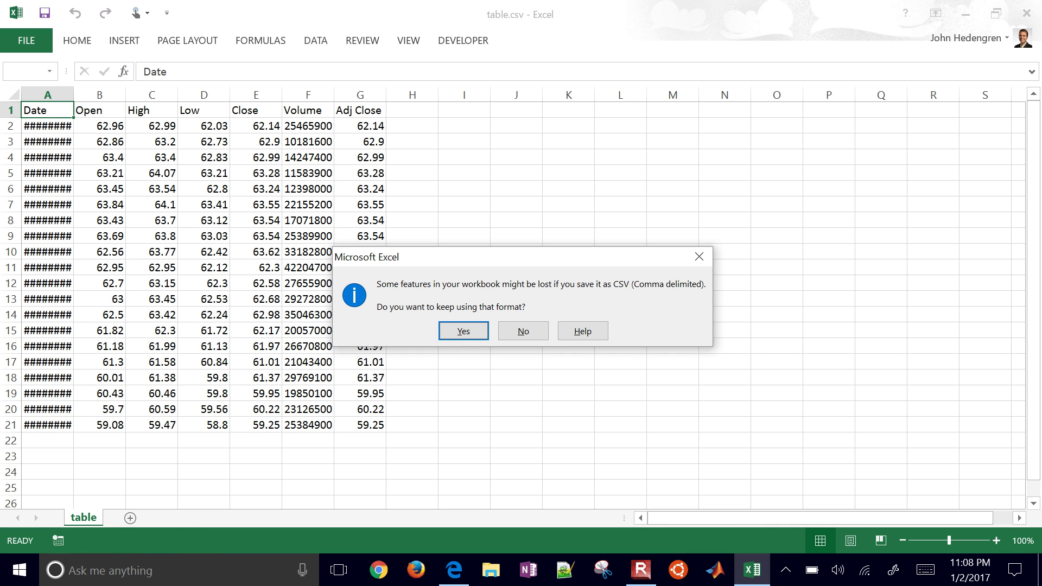
key(n)
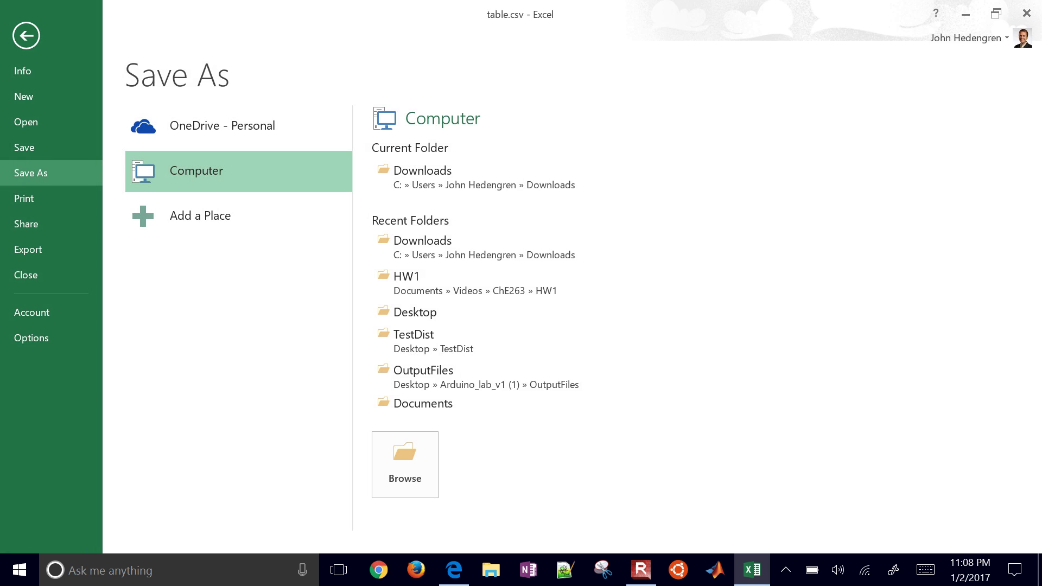
click(404, 465)
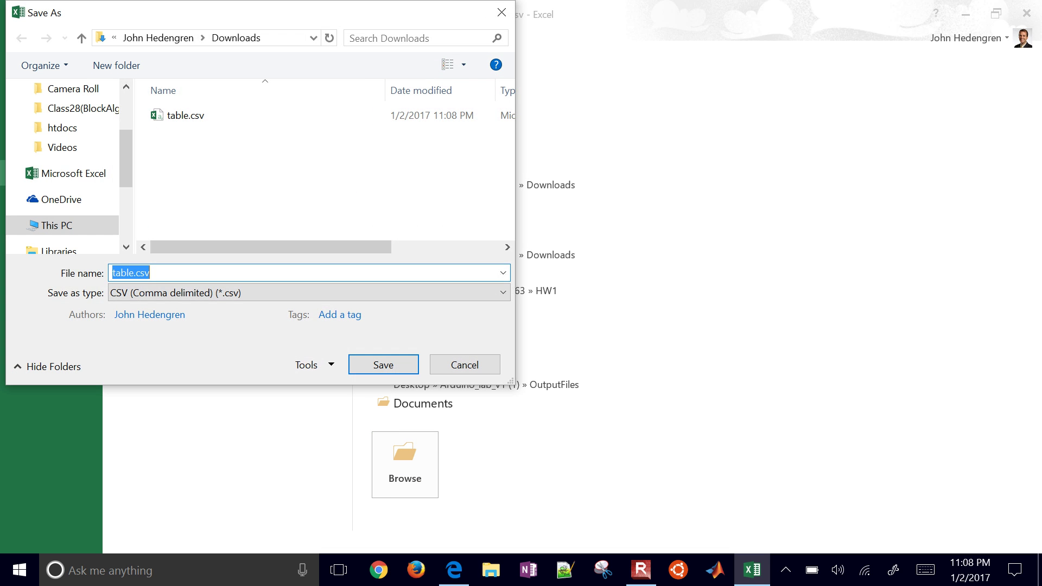
drag(132, 134, 167, 89)
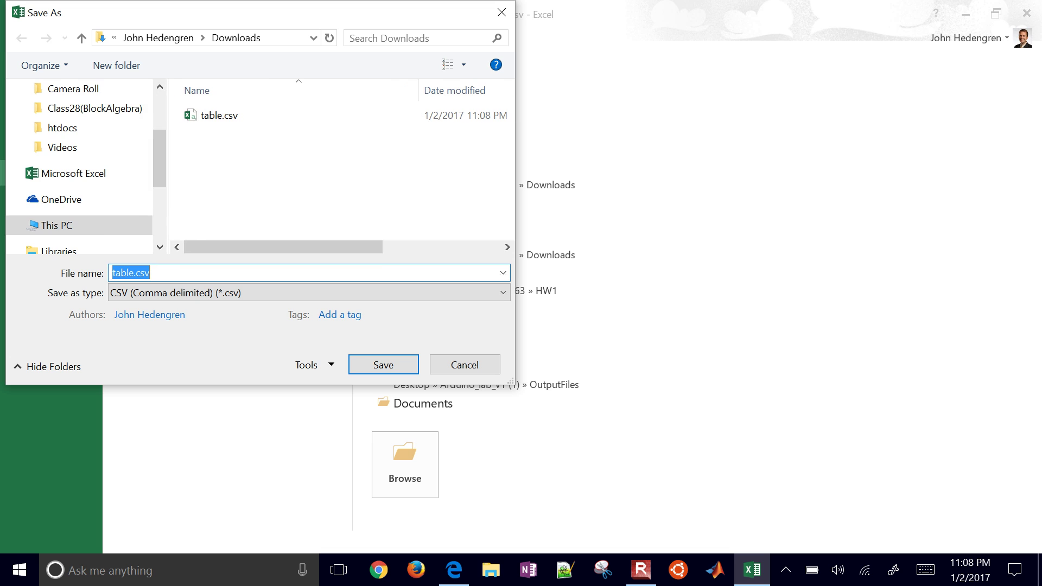
drag(159, 157, 159, 103)
click(89, 143)
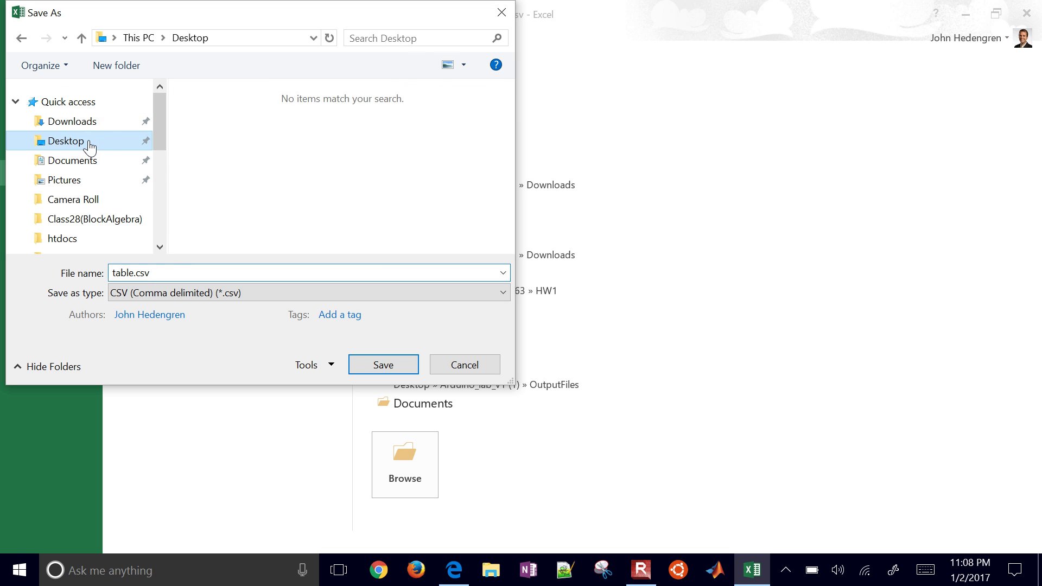
Save the file as "Stock Data..xlsx" with the Excel Workbook (*.xlsx) type
click(152, 275)
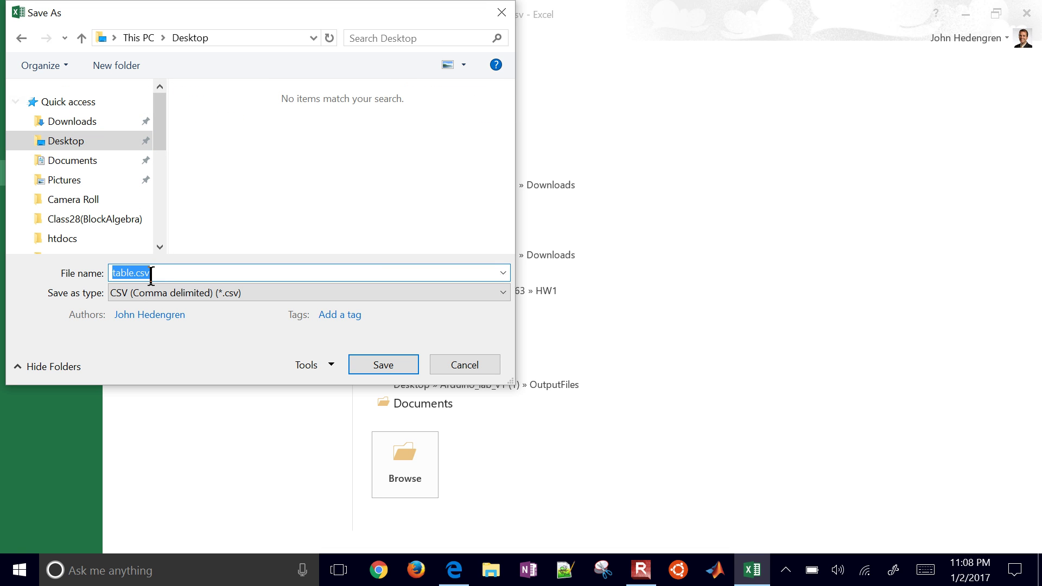
text(Stock Data.)
click(309, 293)
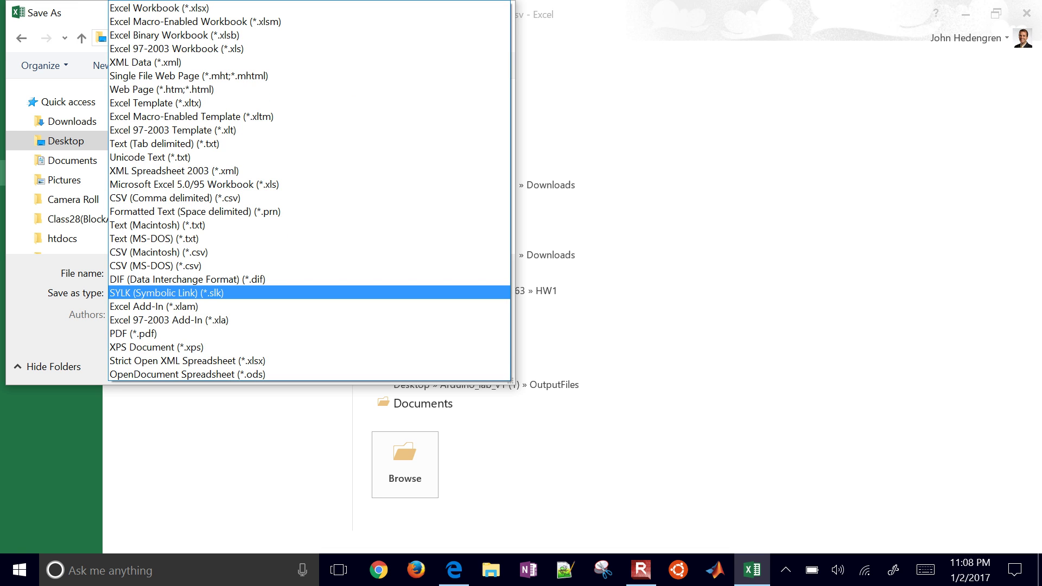
click(170, 9)
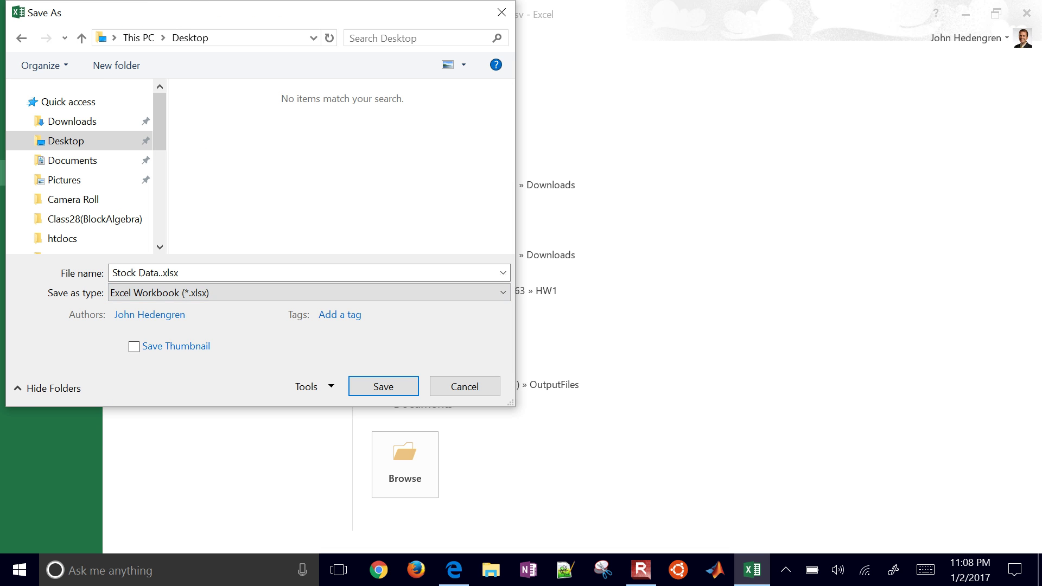
click(374, 387)
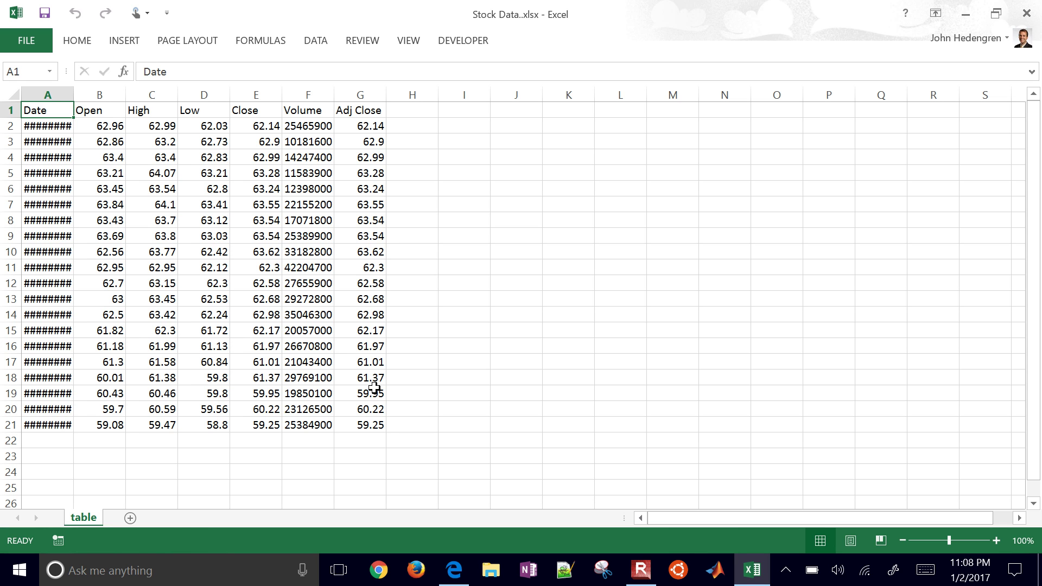
Autofit the width of Date column A to its contents
click(48, 95)
double_click(74, 94)
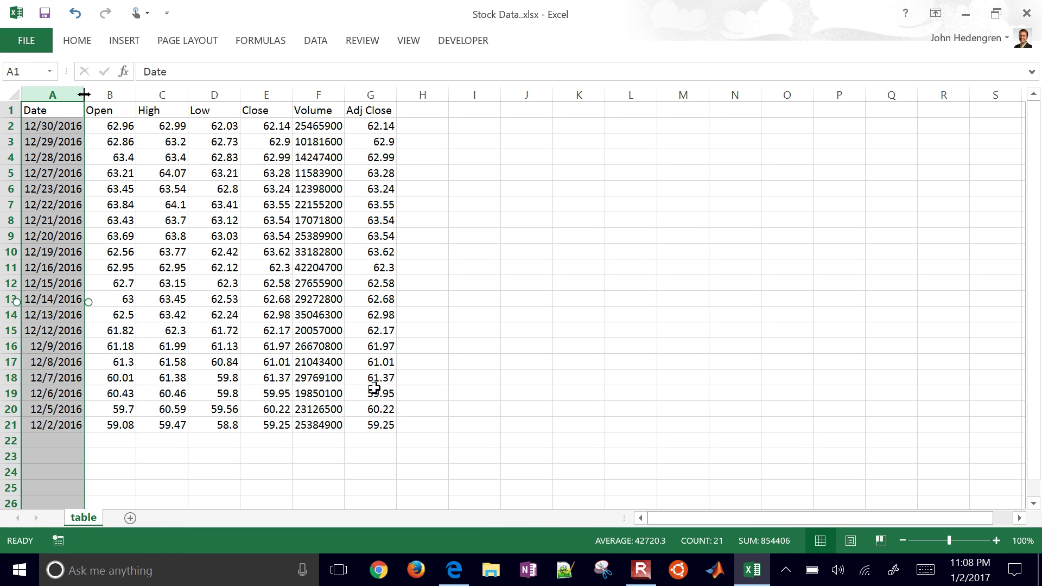
Rename the "table" worksheet as MSFT
click(475, 330)
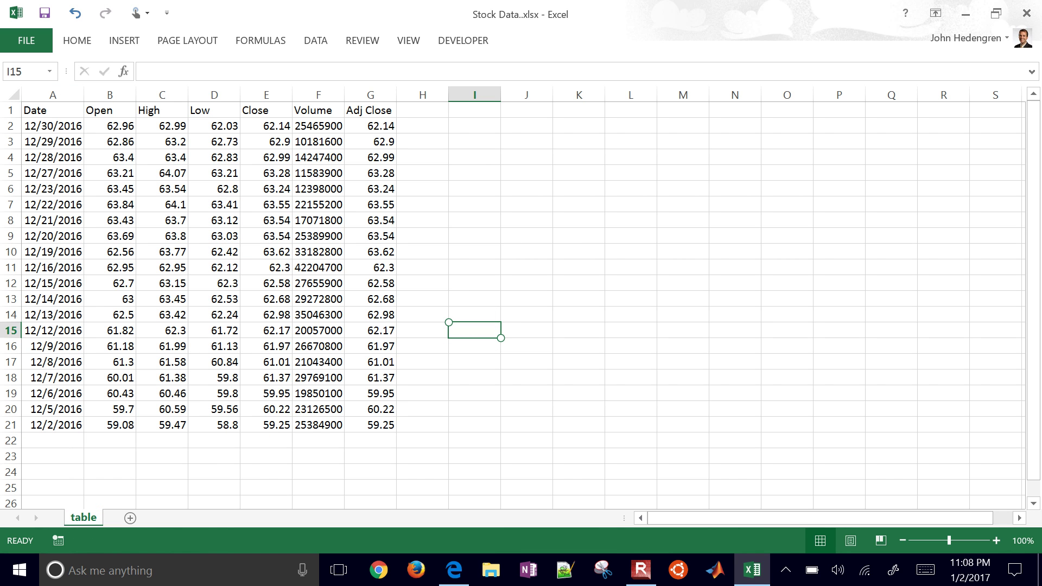
double_click(80, 519)
text(MSF)
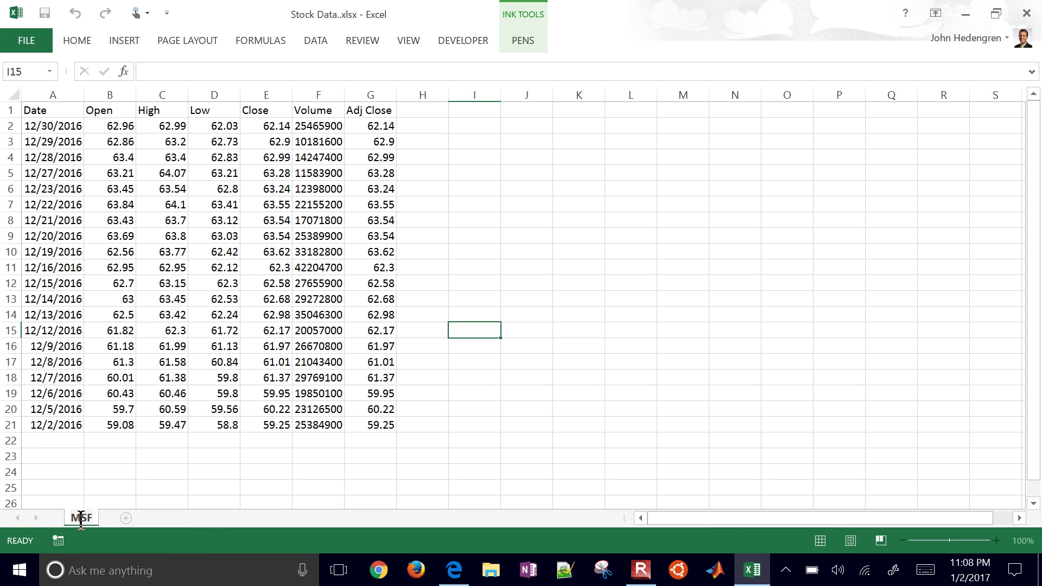
text(T)
click(474, 441)
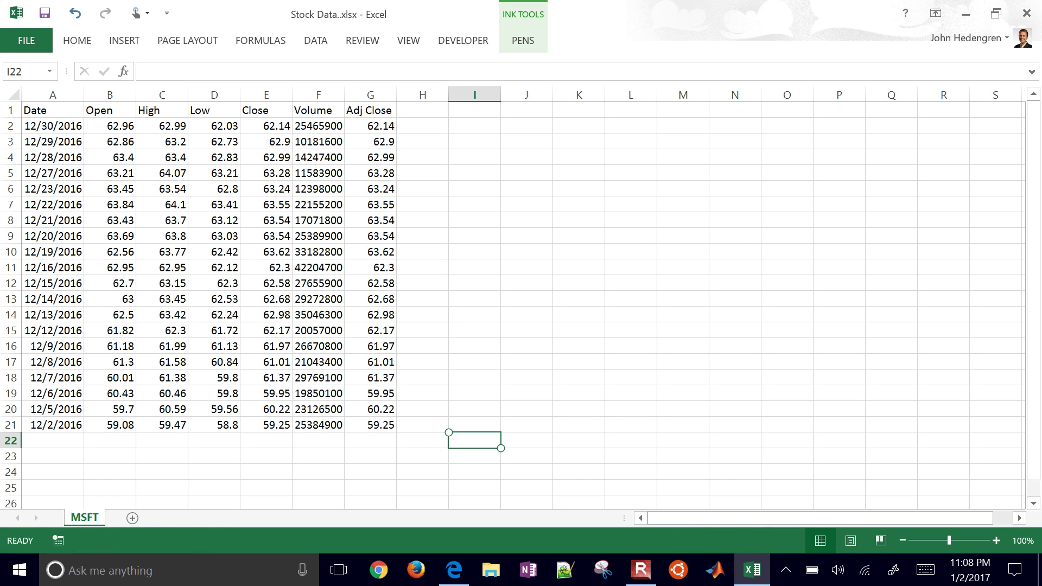
Add two new blank worksheets to the workbook and return to the MSFT sheet
click(133, 519)
click(183, 518)
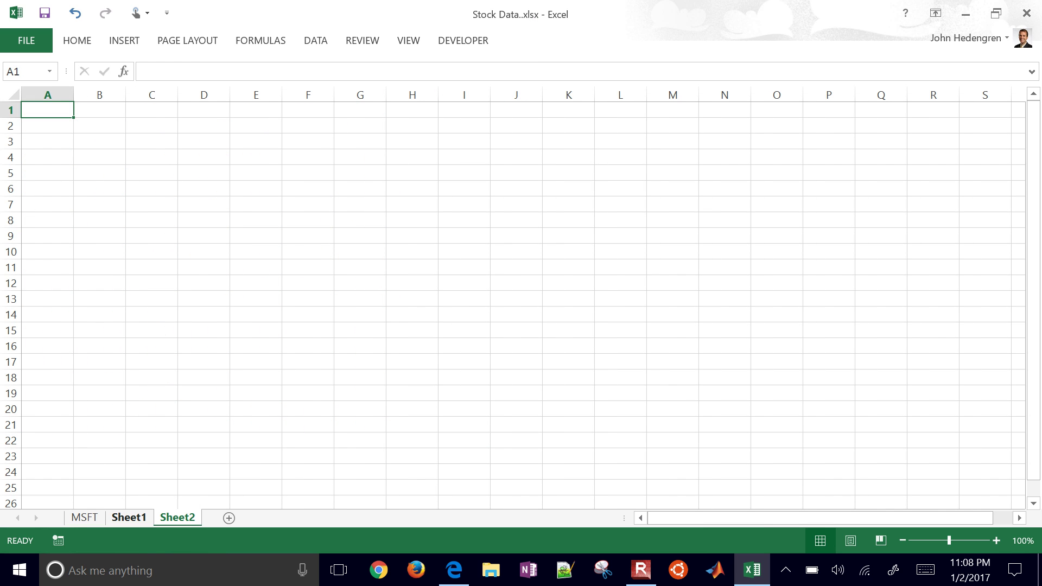
click(84, 518)
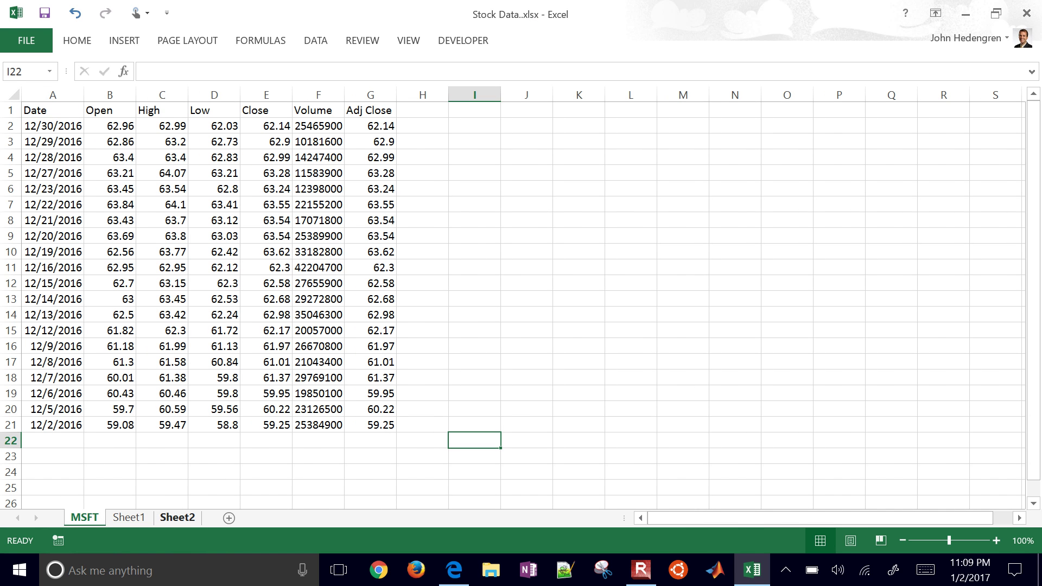
Look through the column headings in row 1 from Date to Volume to see what each column holds
click(53, 126)
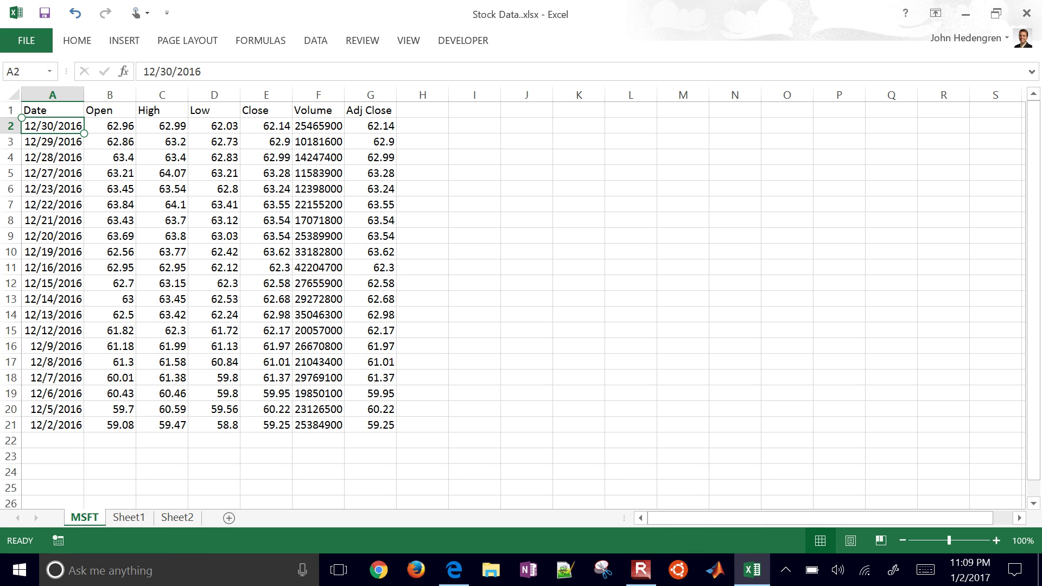
key(Up)
key(Right)
key(Right)
key(Right)
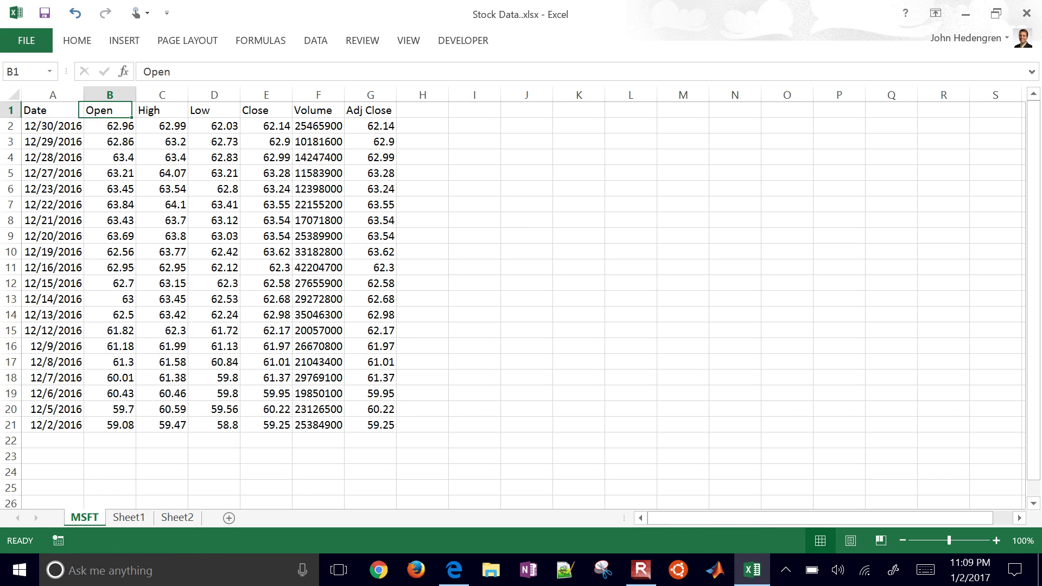
key(Right)
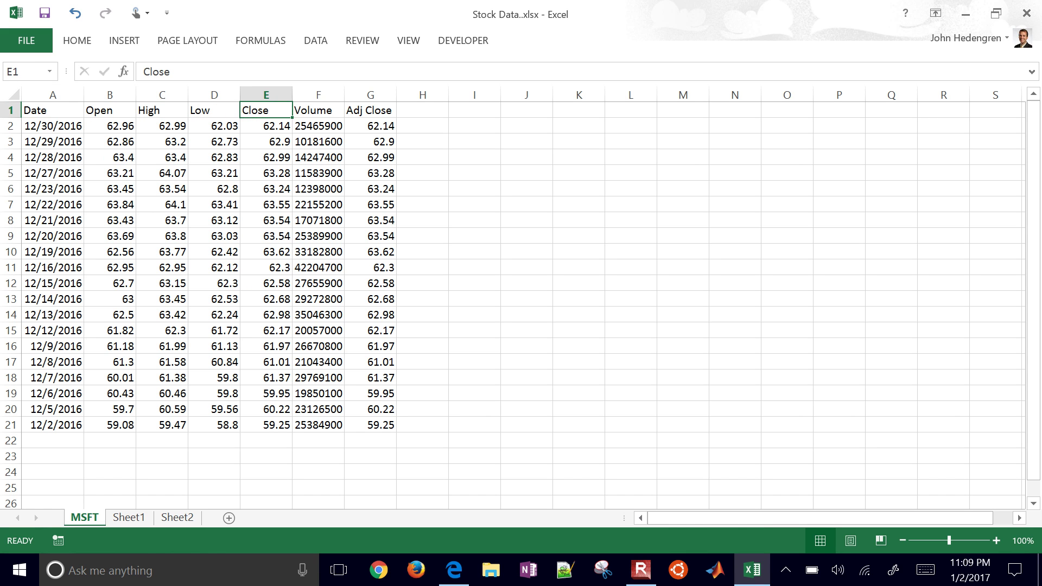
key(Right)
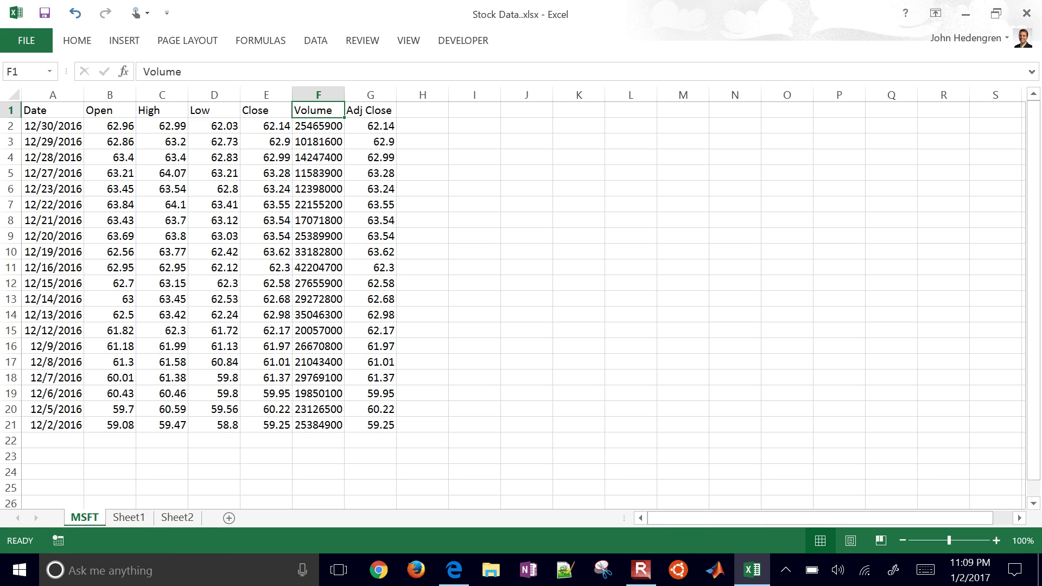
key(Left)
key(Left)
key(Left)
key(Left)
key(Left)
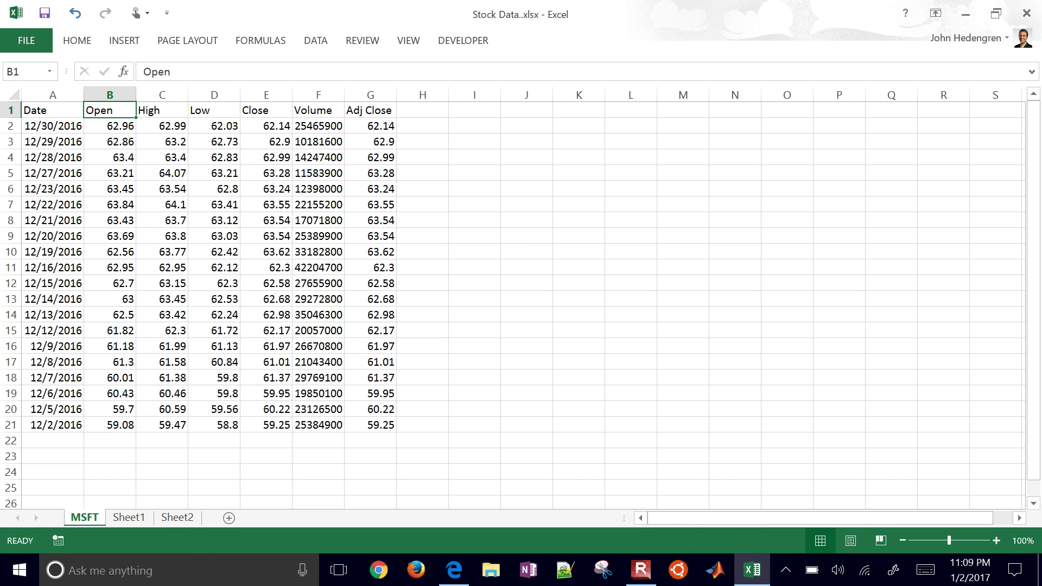
Enter the formula =MAX(E2:E21) in cell E23, below the Close prices, to get the highest closing price
key(Down)
key(Right)
key(Right)
key(Right)
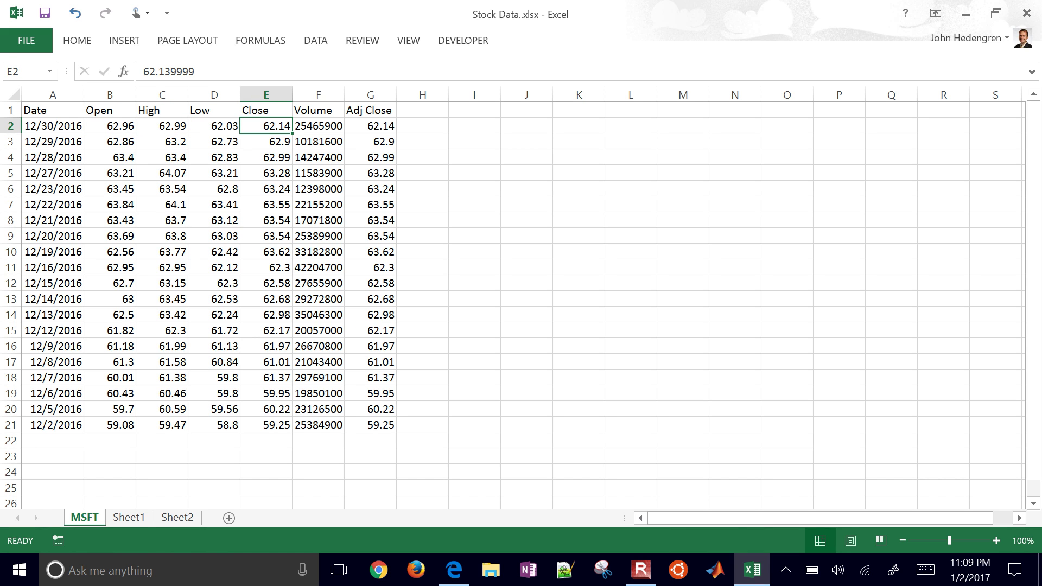
key(Down)
key(Down)
key(Down)
key(Down)
key(Down)
key(Down)
key(Down)
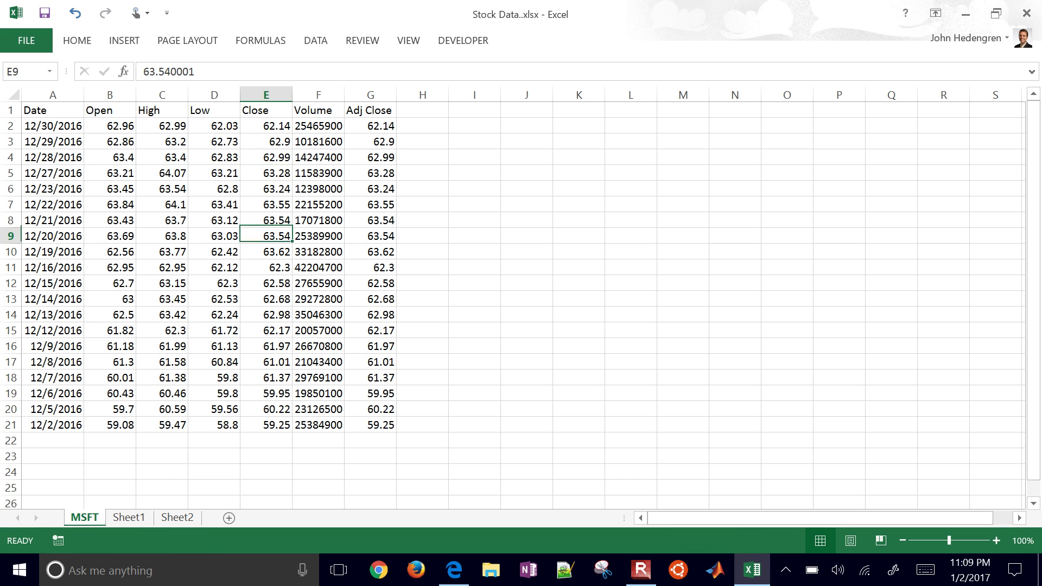
key(Down)
key(Down)
key(Down)
key(Down)
key(Down)
key(Down)
key(Down)
key(Down)
key(Down)
key(Down)
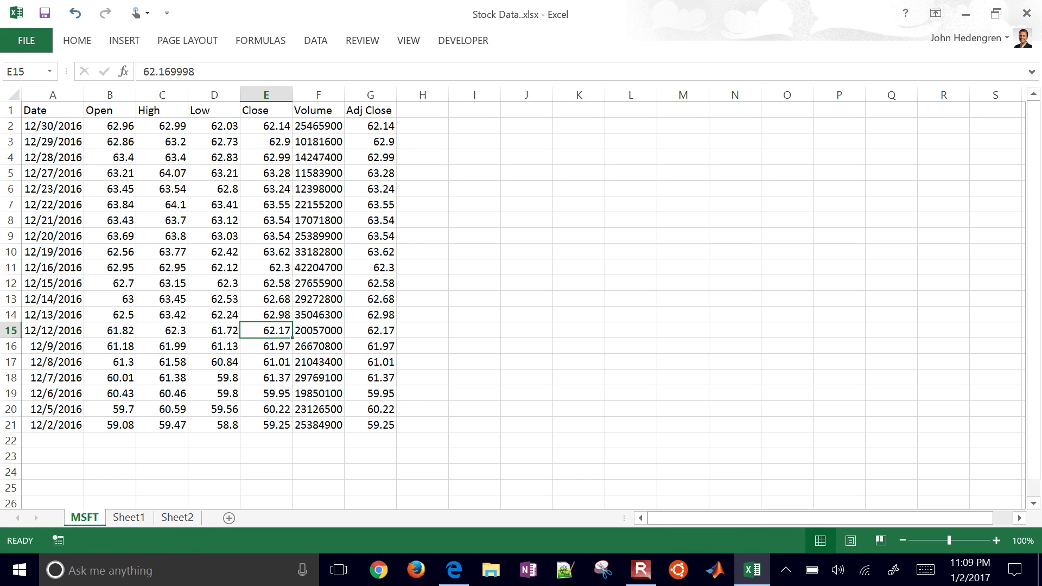
key(Down)
key(Down)
key(Down)
key(Down)
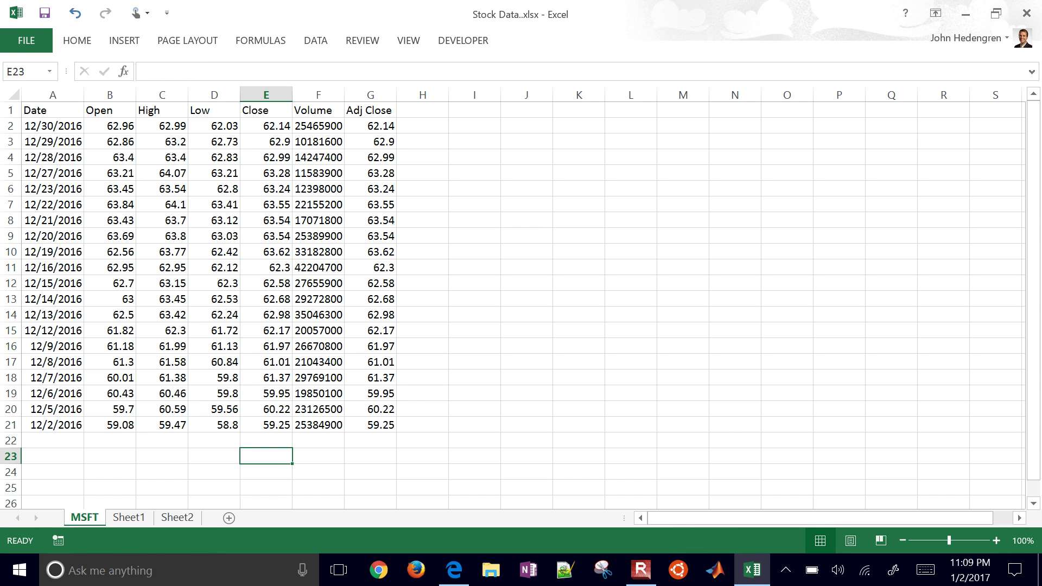
text(=max()
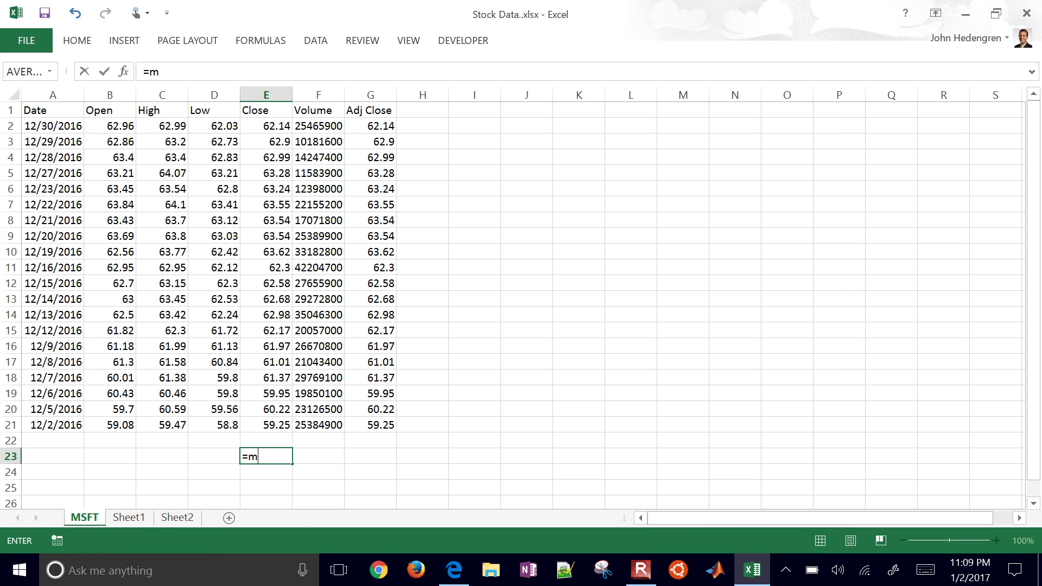
key(Down)
key(Up)
key(Up)
key(Up)
key(Up)
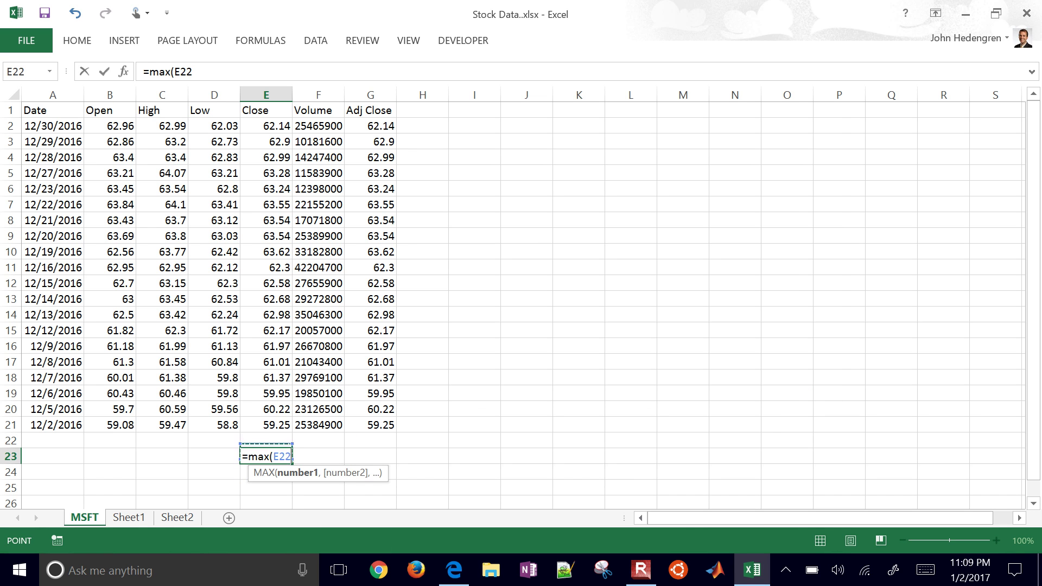
key(Down)
key(ctrl+shift+Up)
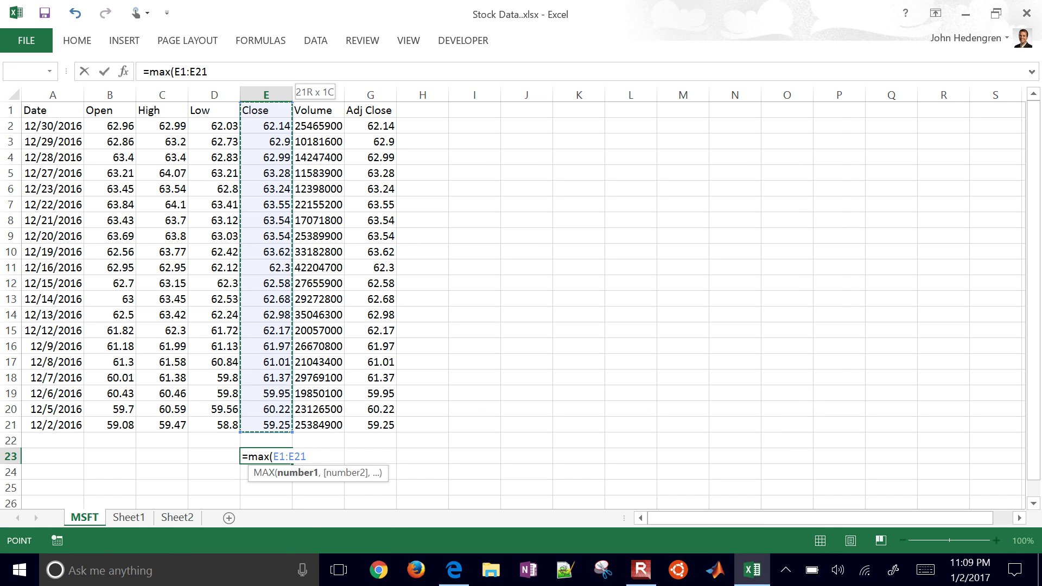
key(Down)
key(Up)
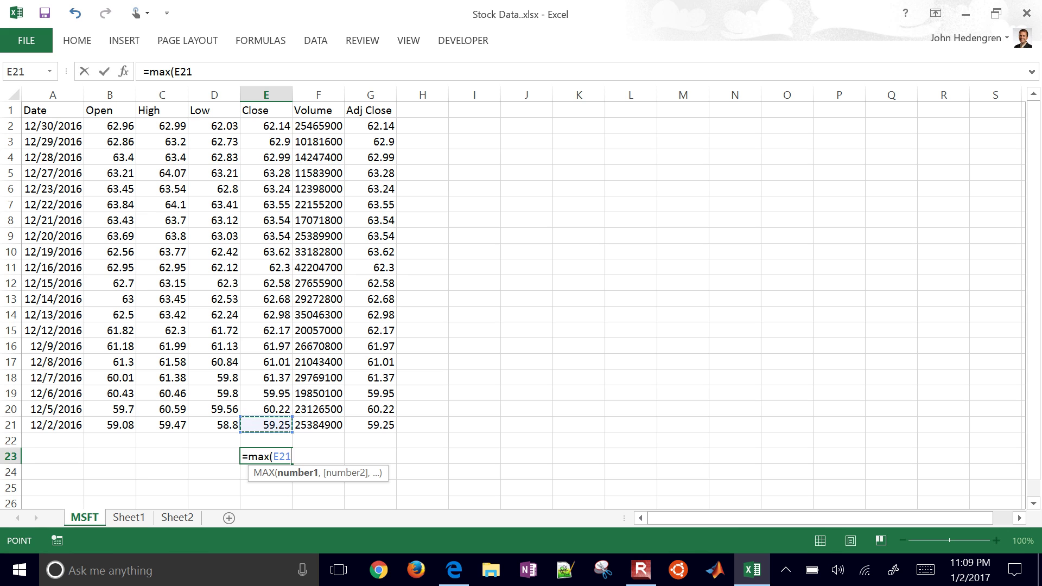
key(ctrl+Up)
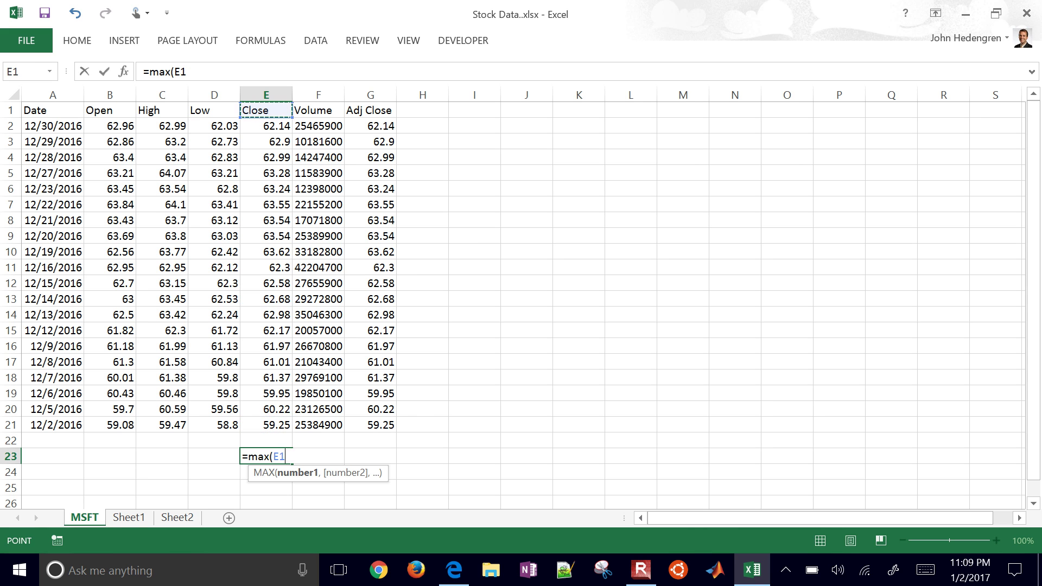
key(ctrl+Down)
key(ctrl+Up)
key(ctrl+Down)
key(ctrl+Up)
key(ctrl+Down)
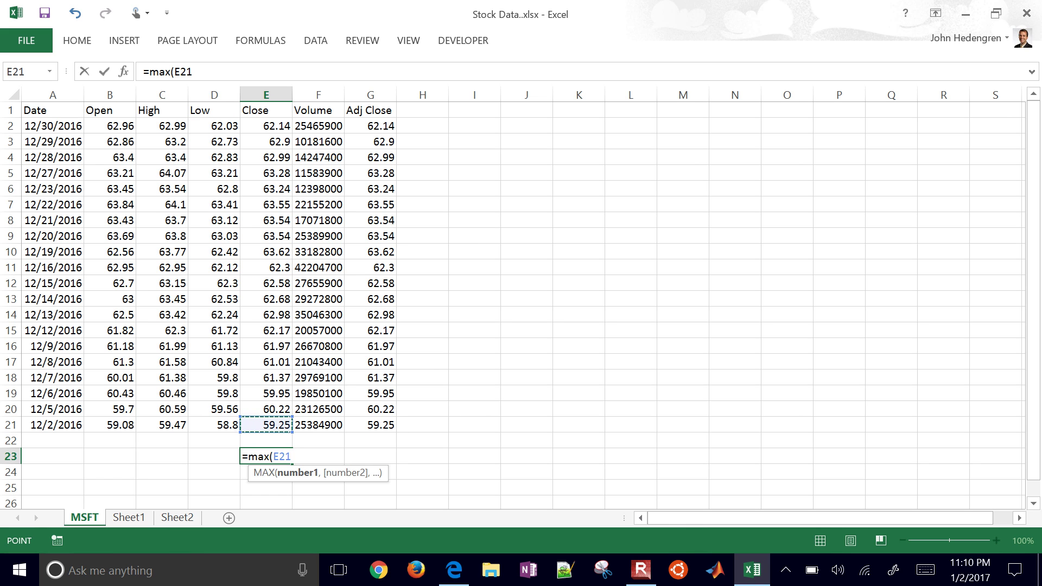
key(ctrl+shift+Up)
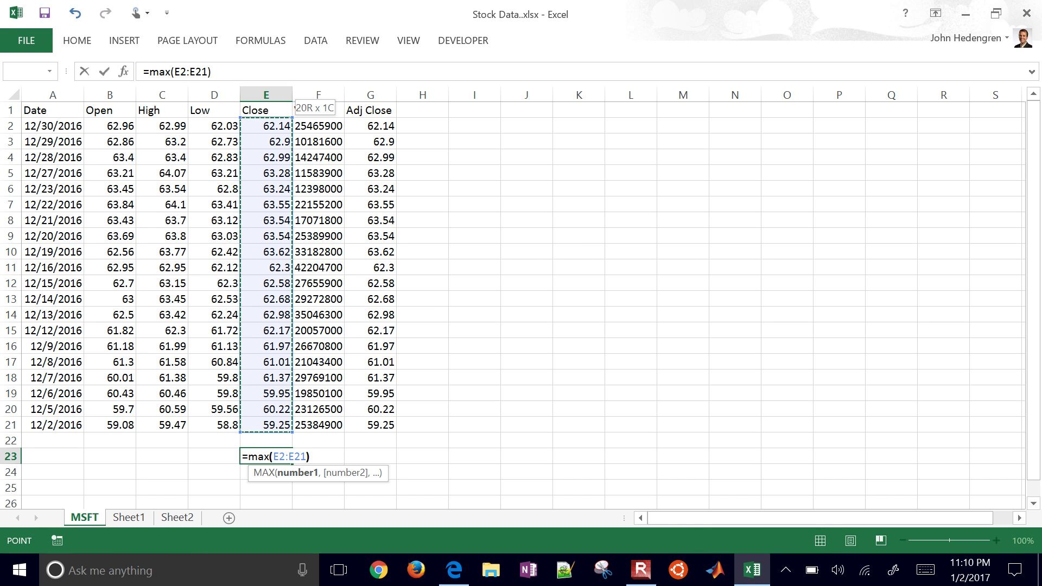
key(Return)
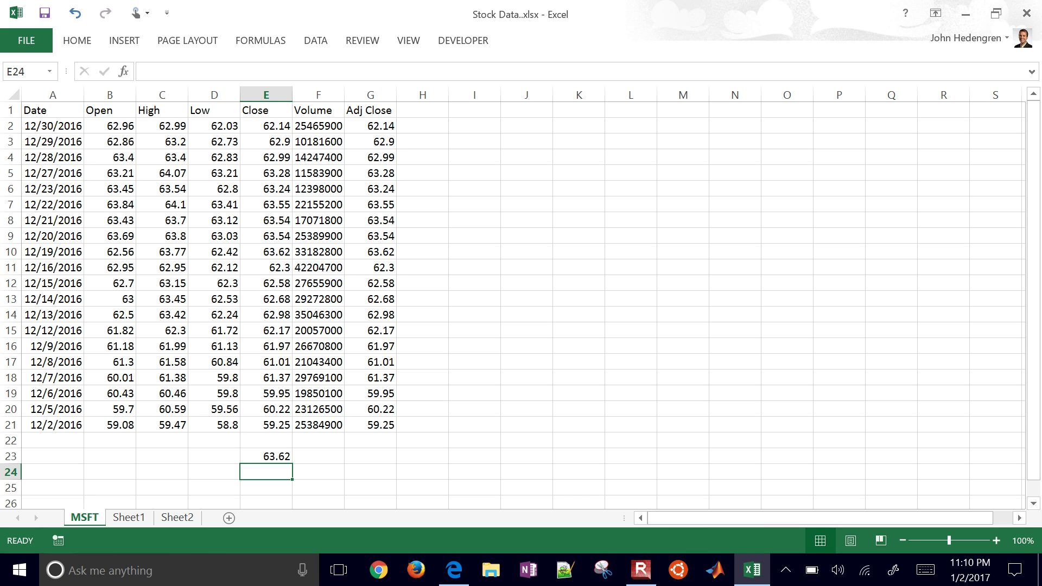
Label the maximum closing price by entering "max" in the adjacent cell D23
key(Up)
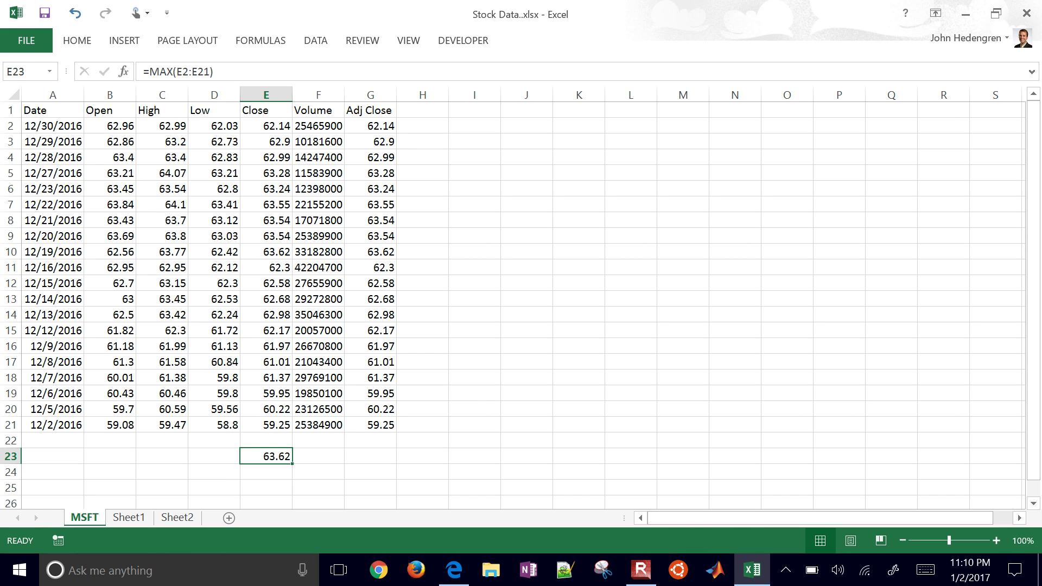
key(Left)
text(max)
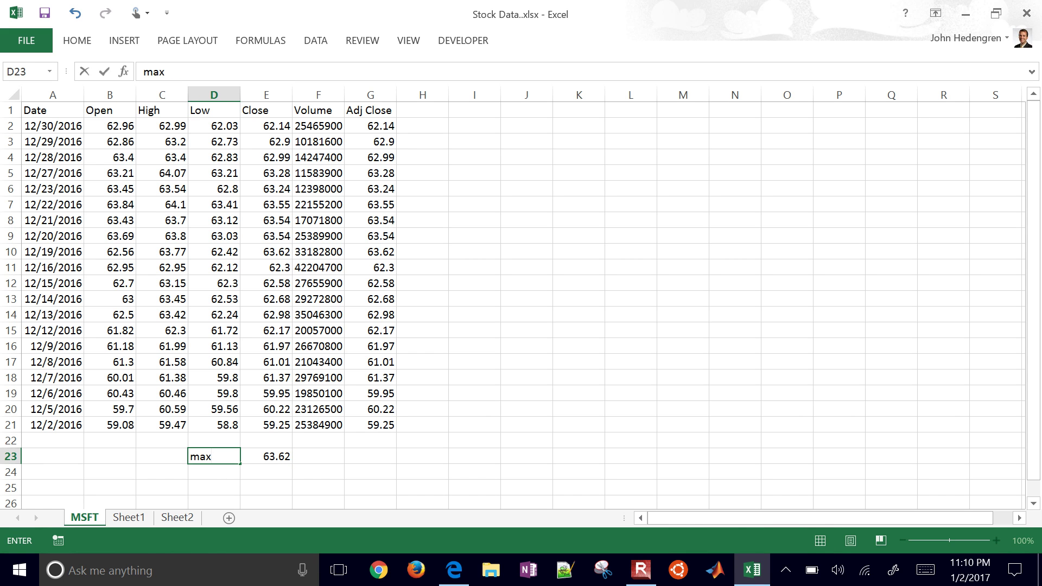
key(Right)
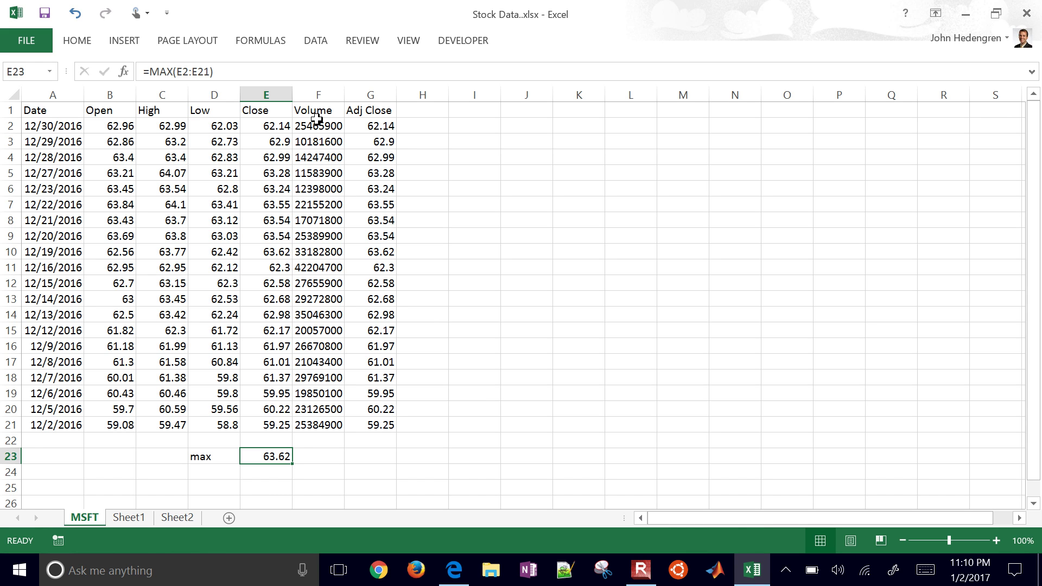
Add the column heading "Normalized" in cell H1
click(438, 111)
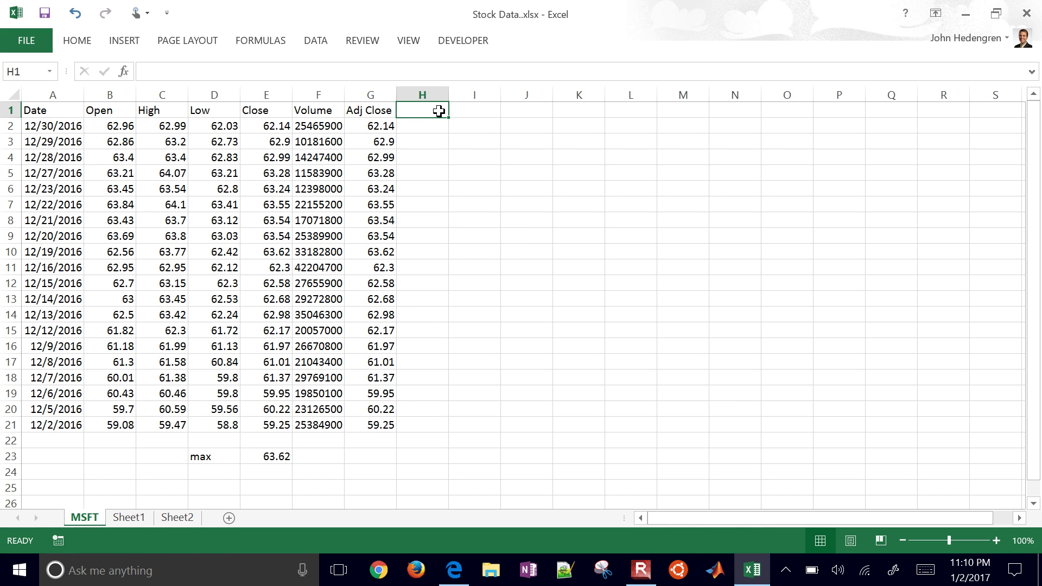
text(Normalized)
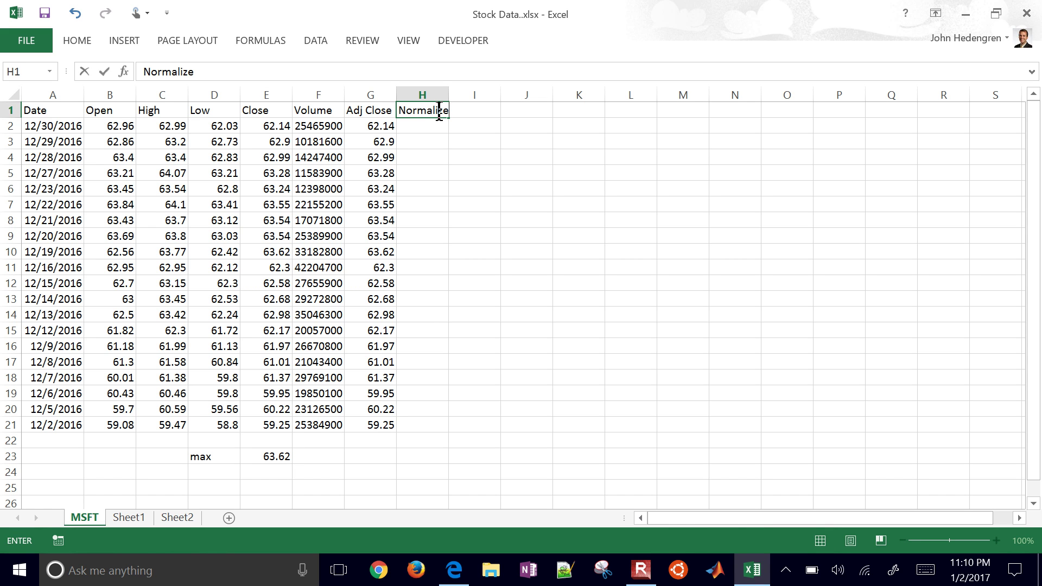
key(Return)
Enter the formula =E2/$E$23 in cell H2, dividing the Close price by the maximum with an absolute reference
text(=)
key(Left)
key(Left)
key(Left)
text(/)
key(Left)
key(Down)
key(Down)
key(Down)
key(Down)
key(Left)
key(Left)
key(ctrl+Down)
key(Down)
key(Down)
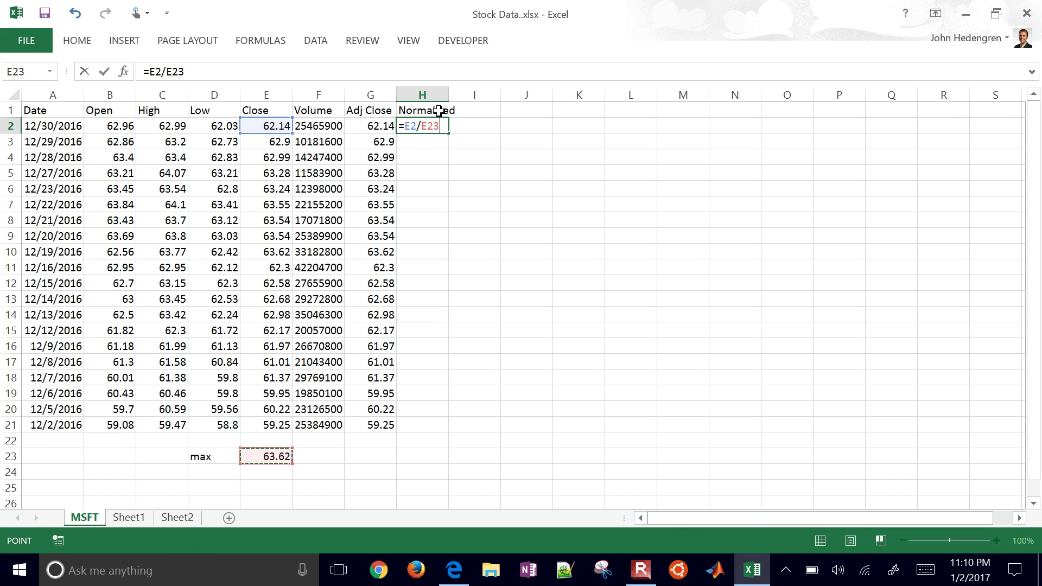
key(F4)
key(Return)
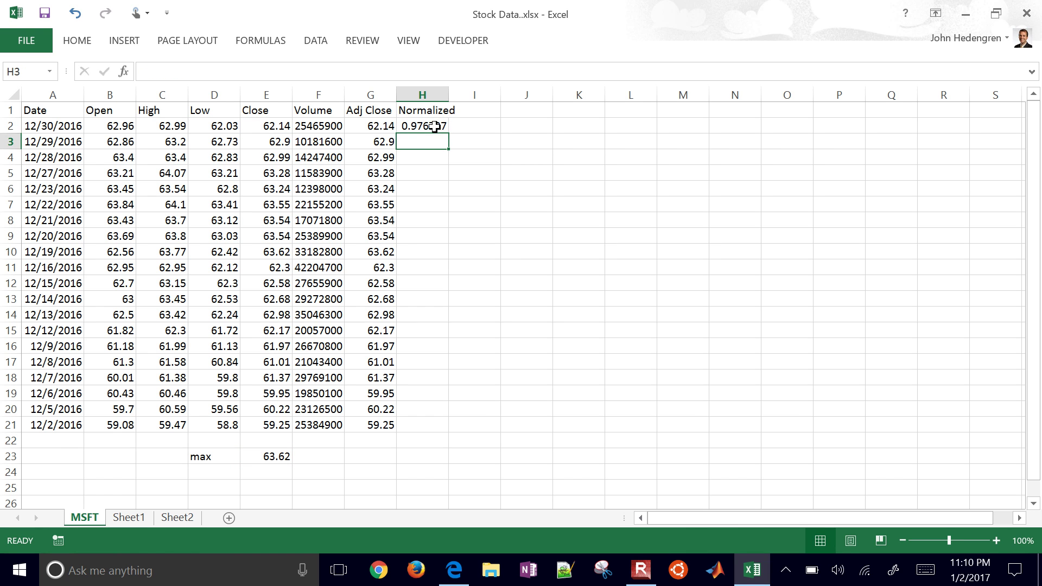
Fill the H2 formula down the Normalized column to row 21 and check the formula in cell H10
click(432, 126)
double_click(452, 134)
click(525, 235)
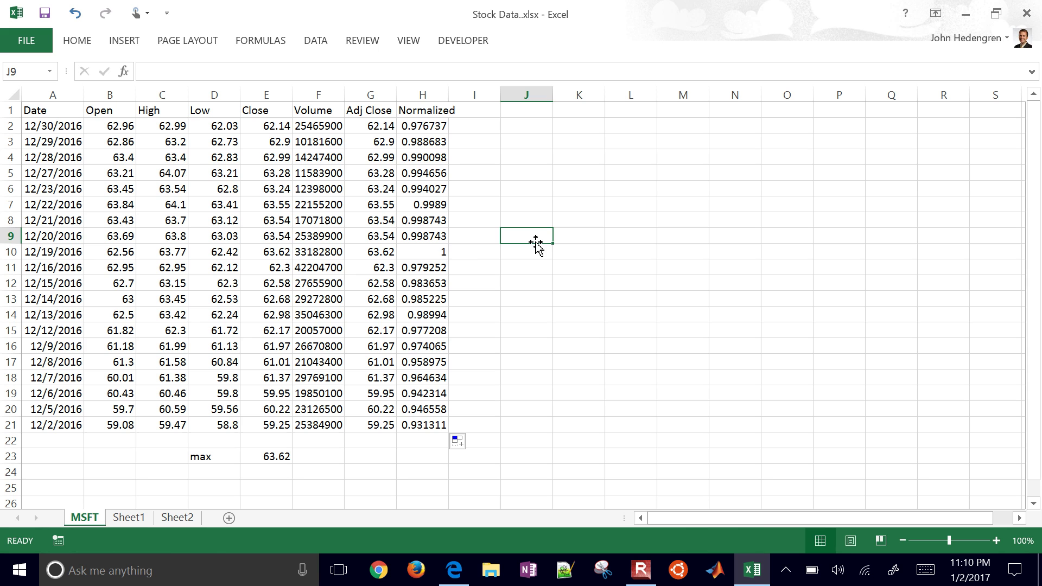
click(425, 252)
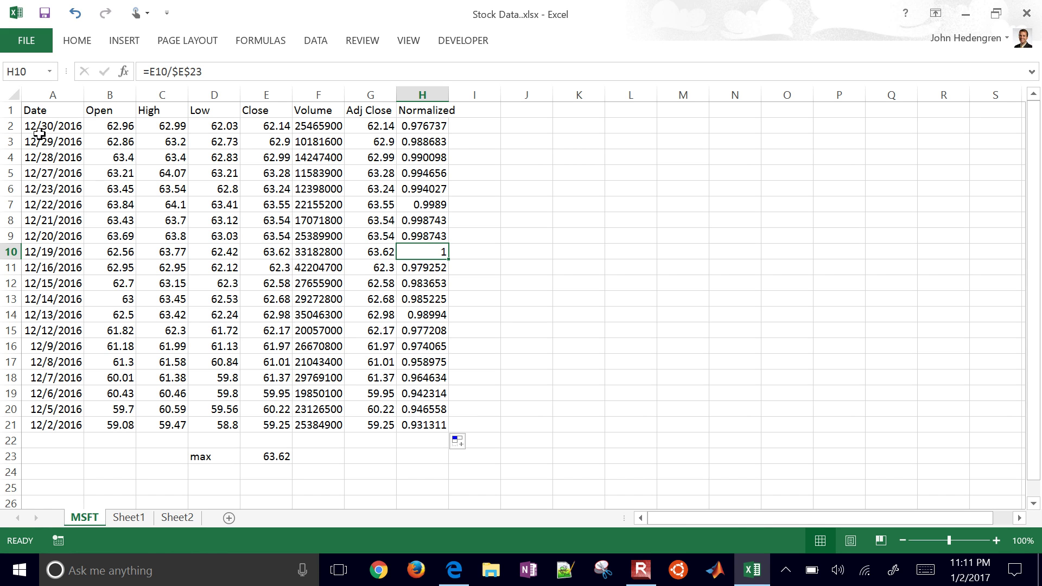
Insert an Open-High-Low-Close stock chart from the Date through Close data in A1:E21 and place it beside the table
click(51, 112)
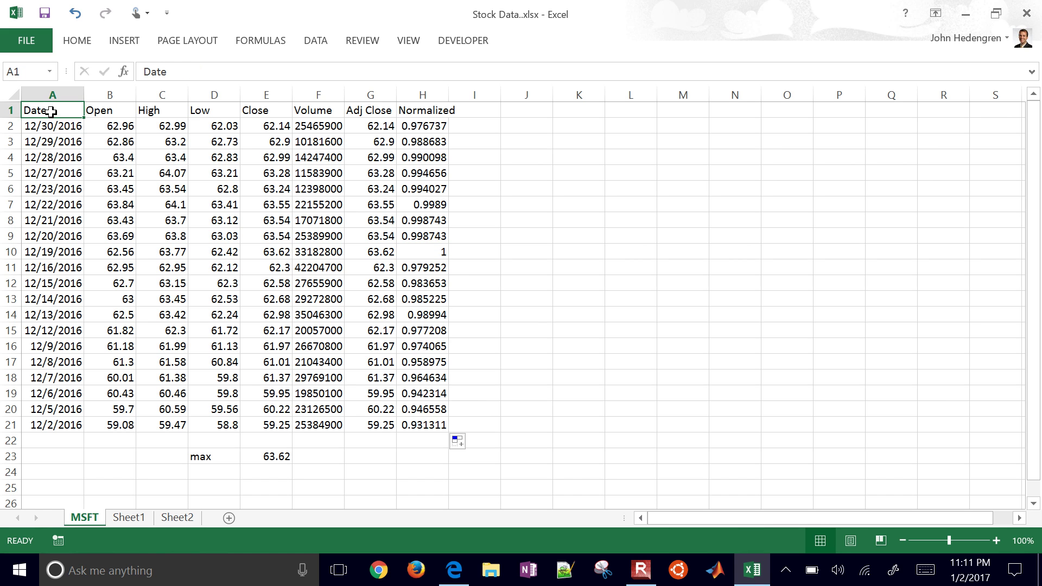
drag(51, 111, 261, 126)
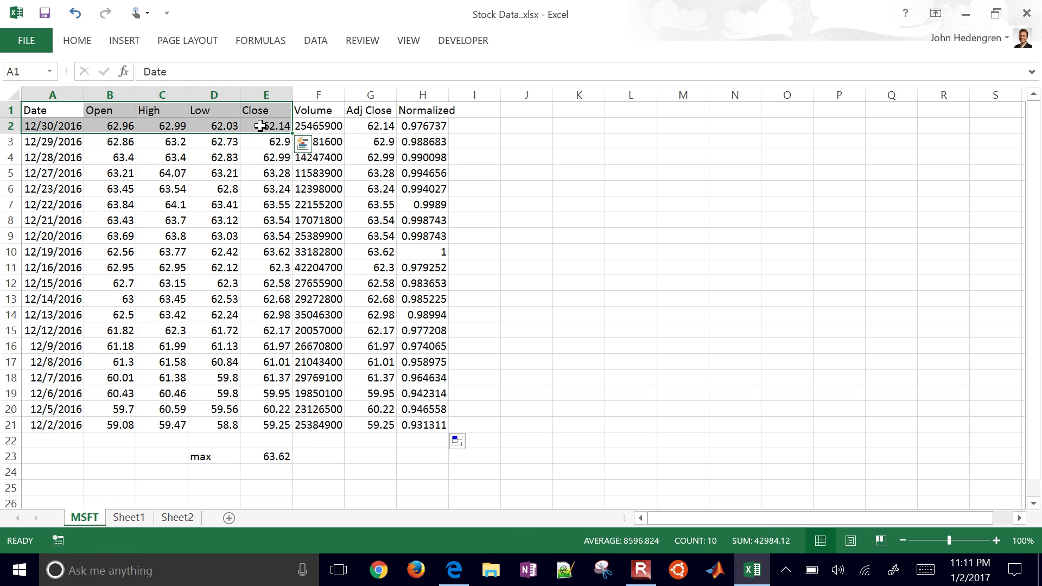
key(ctrl+shift+Down)
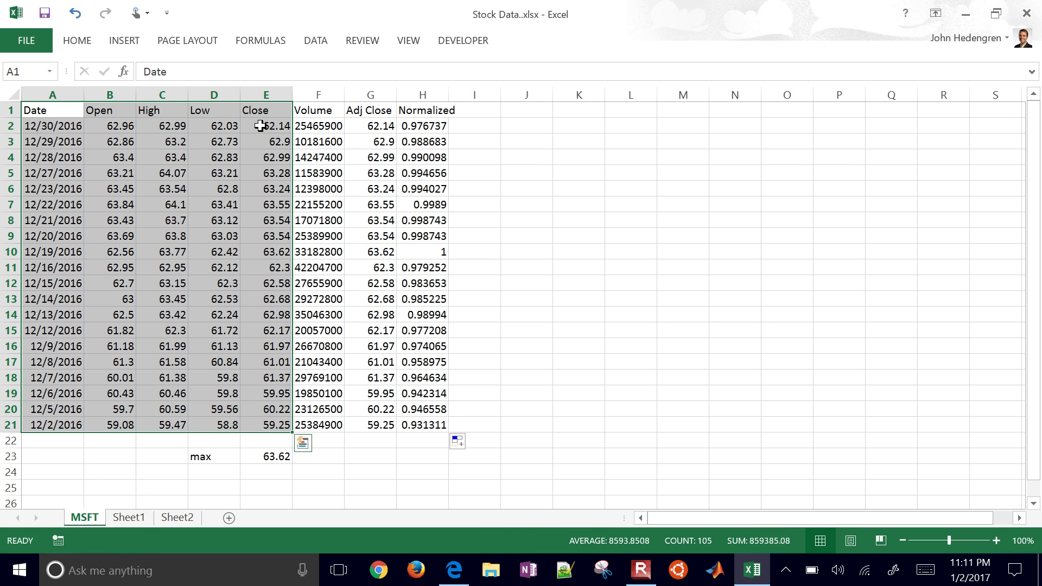
click(124, 40)
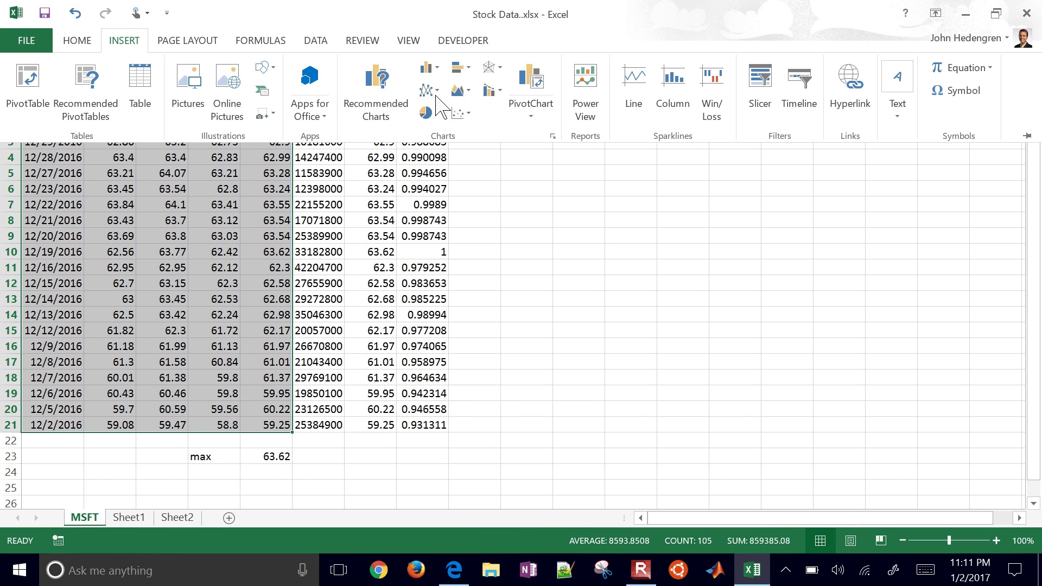
click(459, 112)
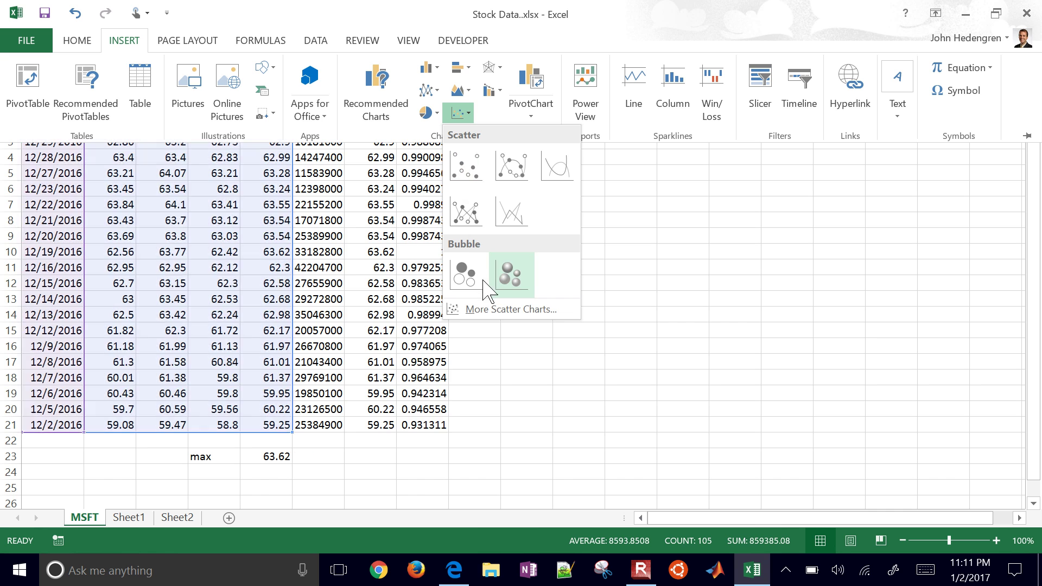
click(488, 308)
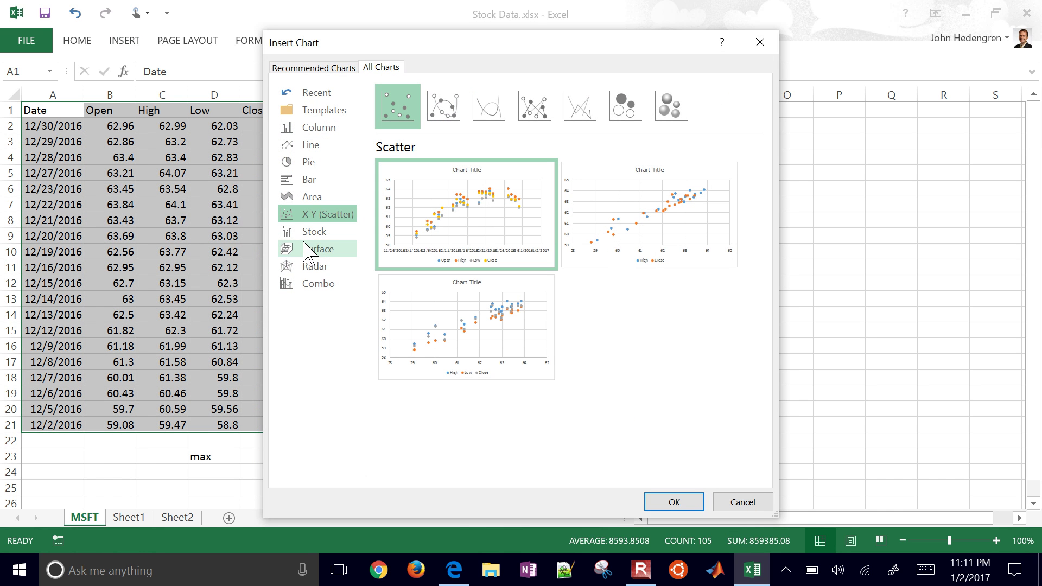
click(318, 232)
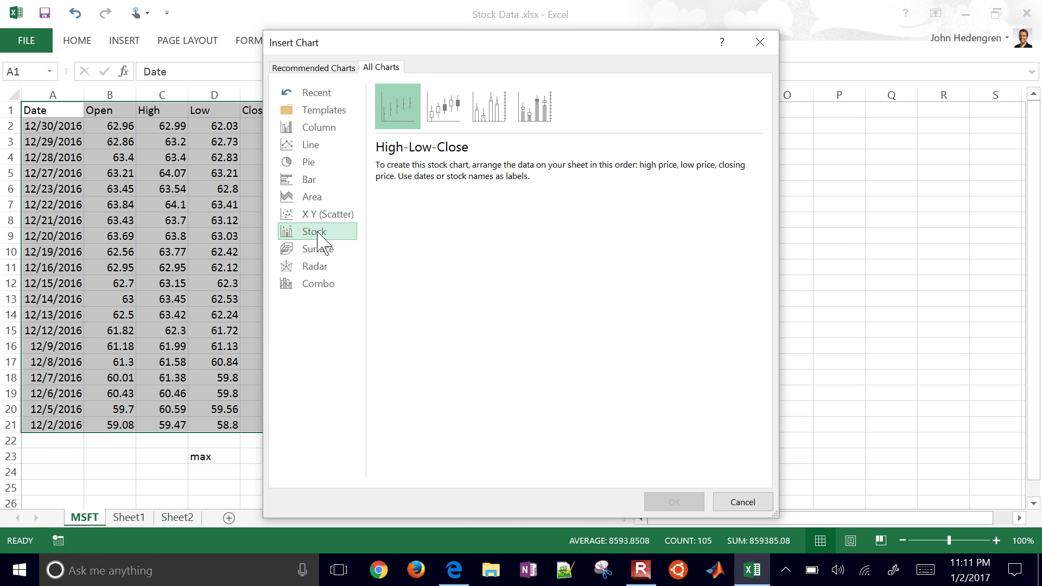
click(443, 114)
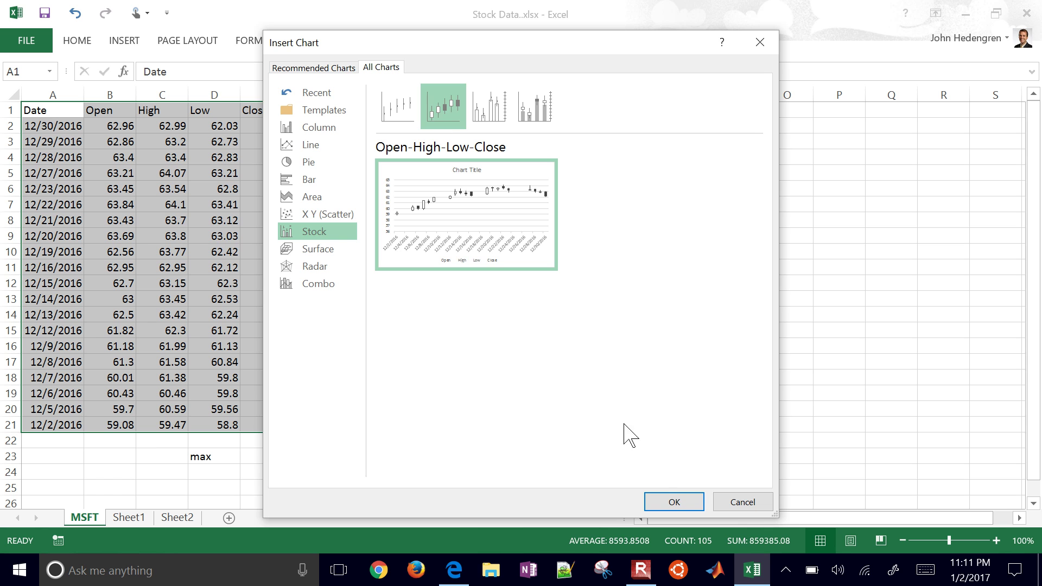
click(678, 499)
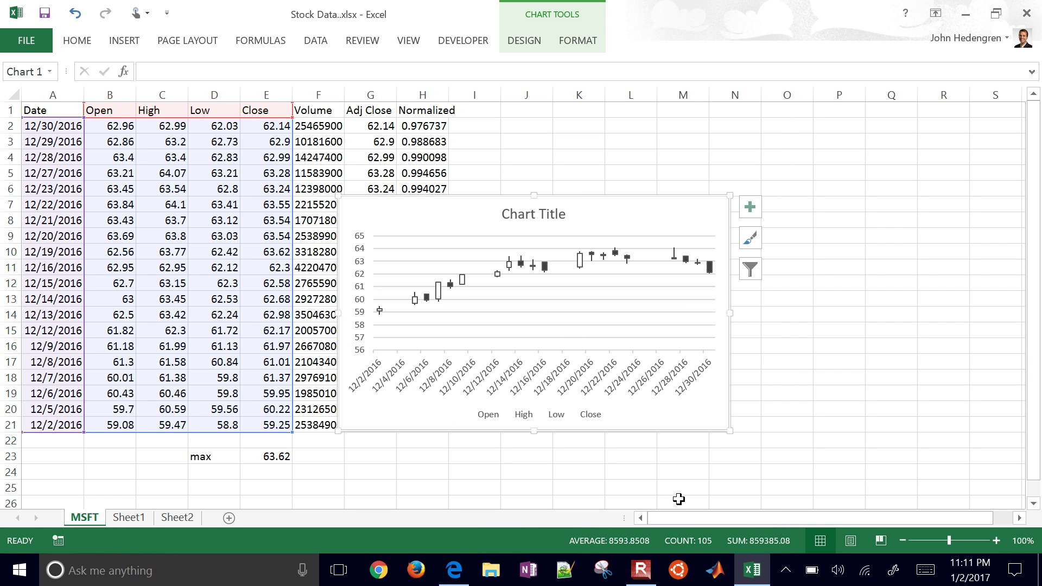
drag(628, 223, 757, 174)
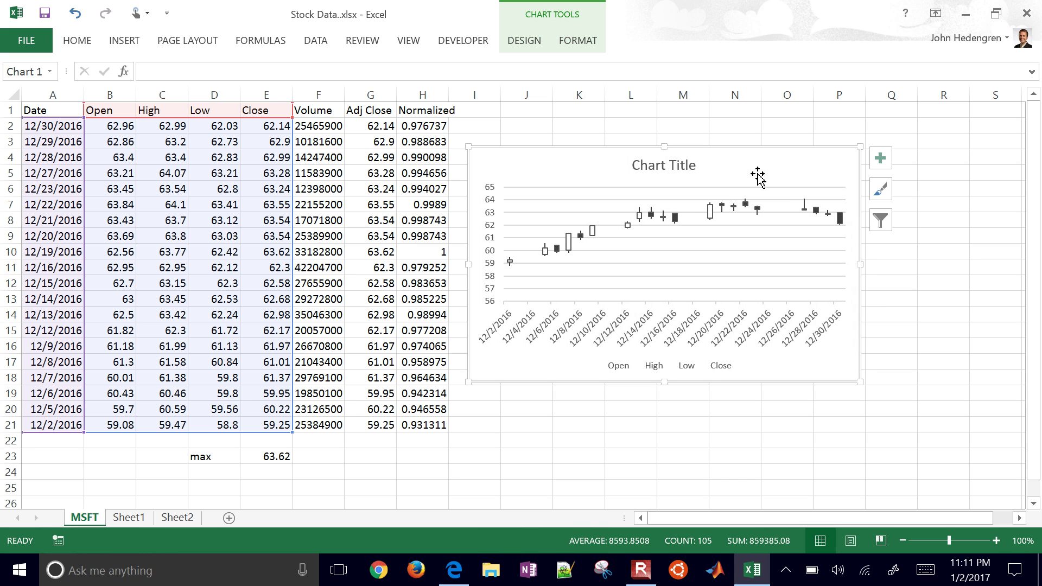
Replace the stock chart's placeholder title with "MSFT"
click(665, 165)
double_click(665, 165)
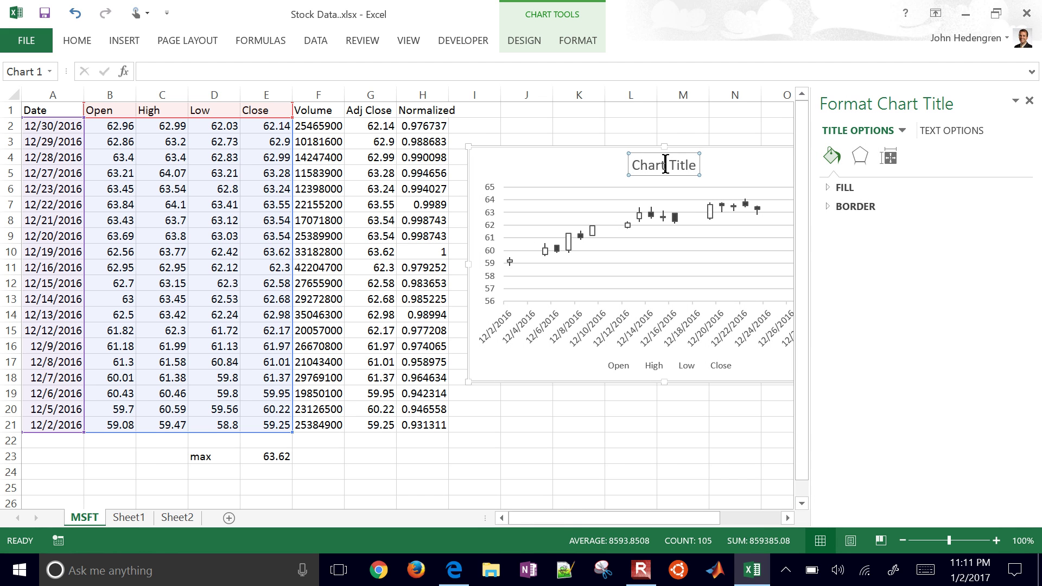
double_click(666, 165)
key(Delete)
key(Delete)
key(Delete)
key(Delete)
key(Delete)
key(Delete)
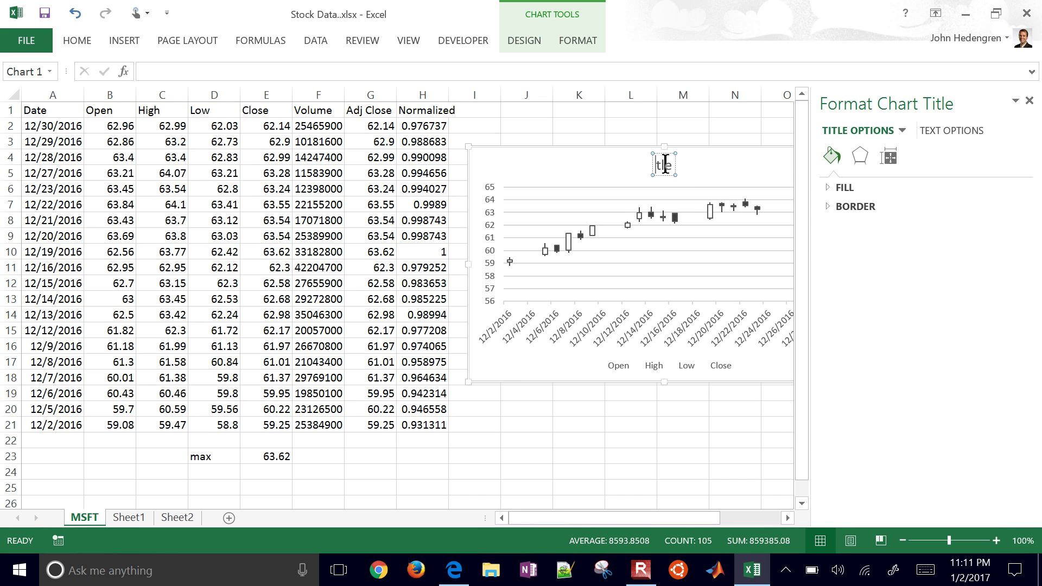
text(MSFT)
click(682, 457)
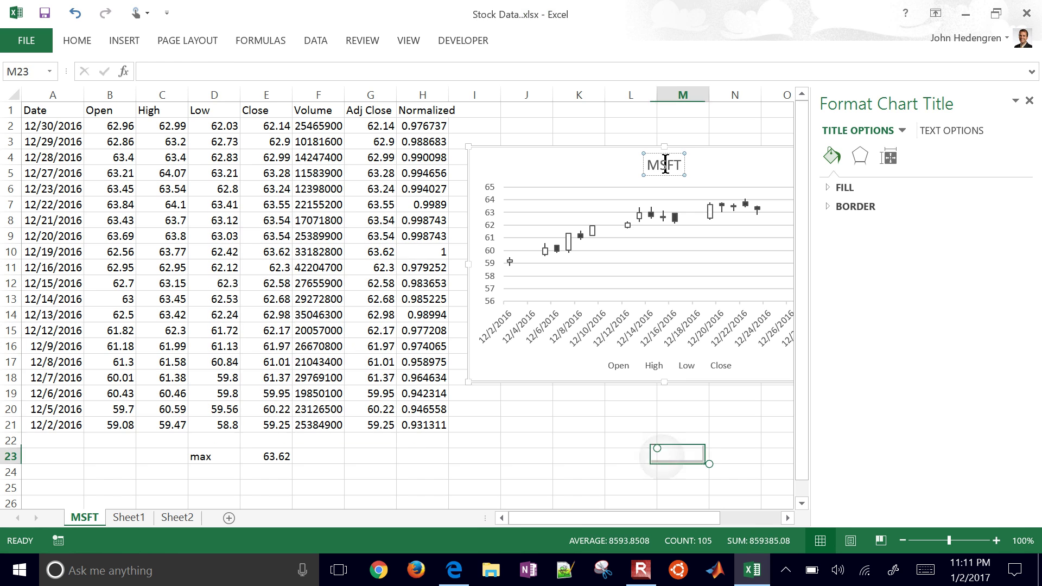
click(558, 174)
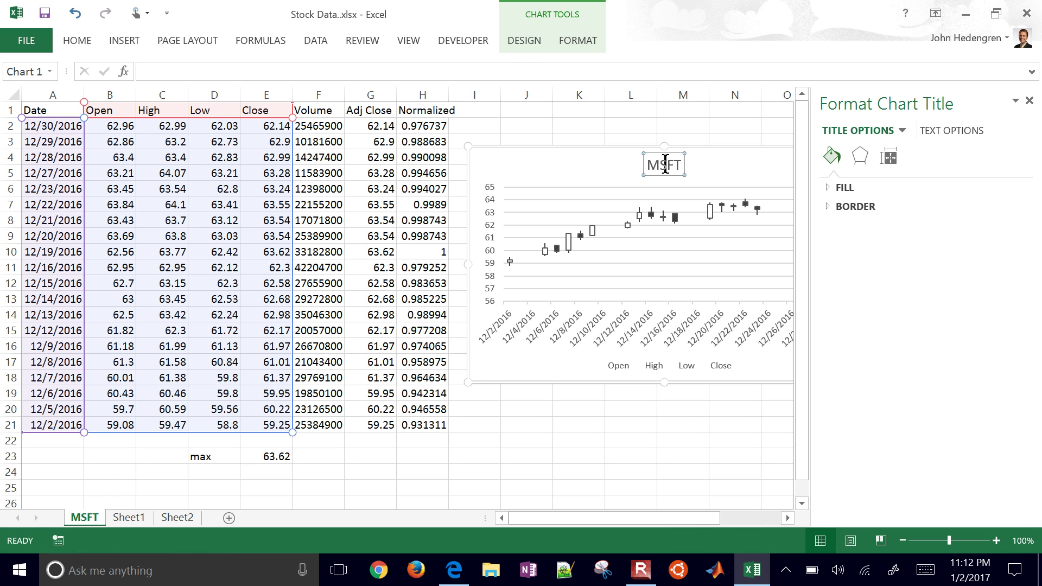
Copy the Date through Volume data in A1:F21 and paste it below the original table starting at cell A29
click(318, 110)
click(266, 110)
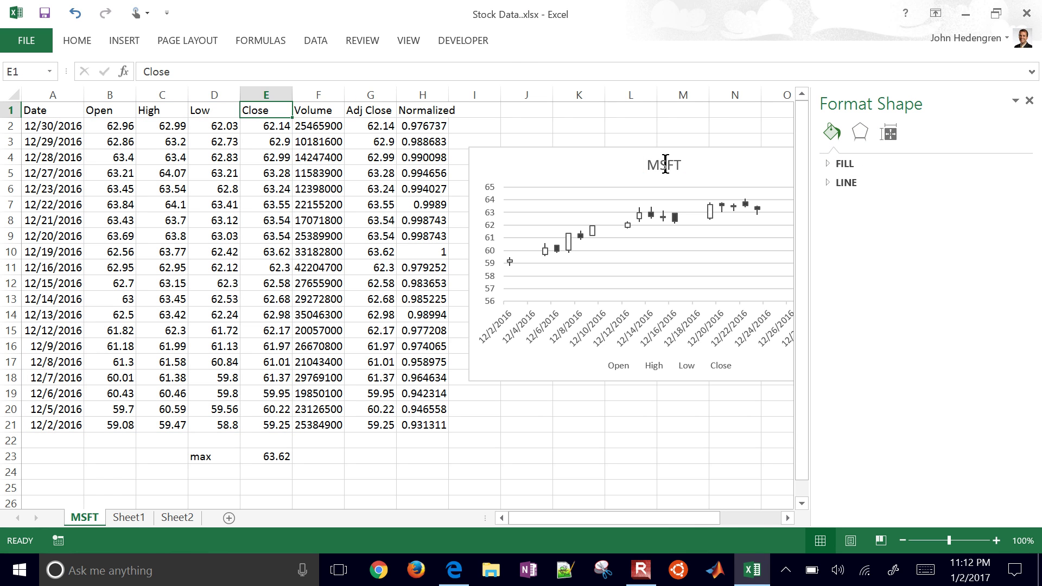
key(Left)
key(Left)
key(Left)
key(Left)
key(shift+Right)
key(shift+Right)
key(shift+Right)
key(shift+Right)
key(shift+Right)
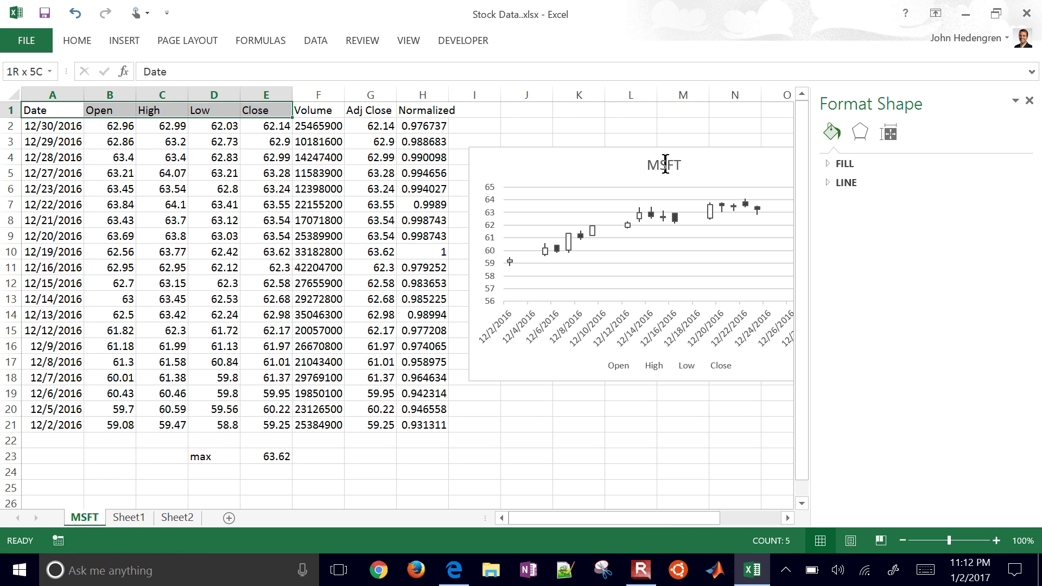
key(ctrl+shift+Down)
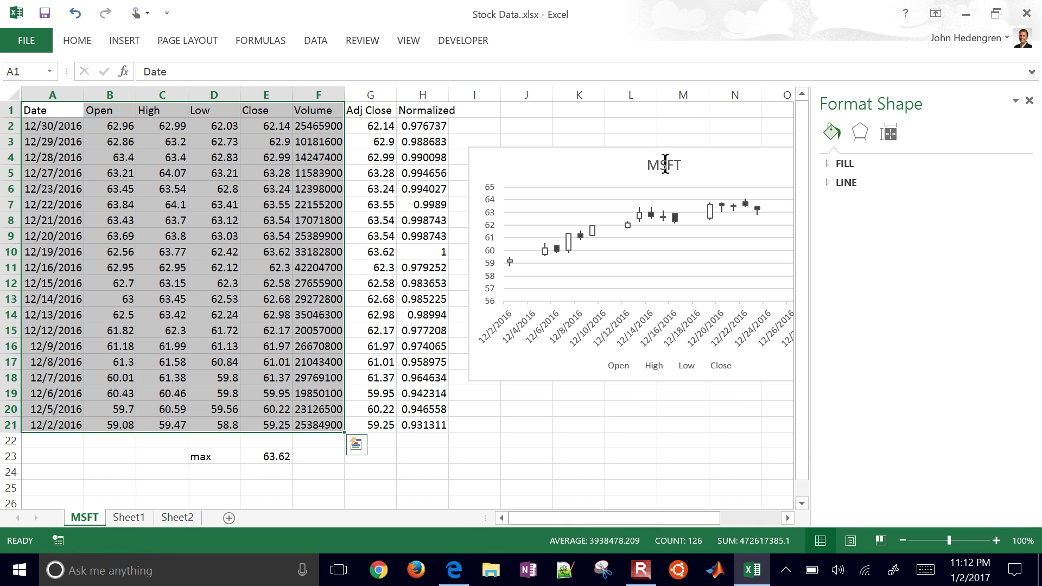
key(ctrl+c)
key(Right)
key(Down)
key(Down)
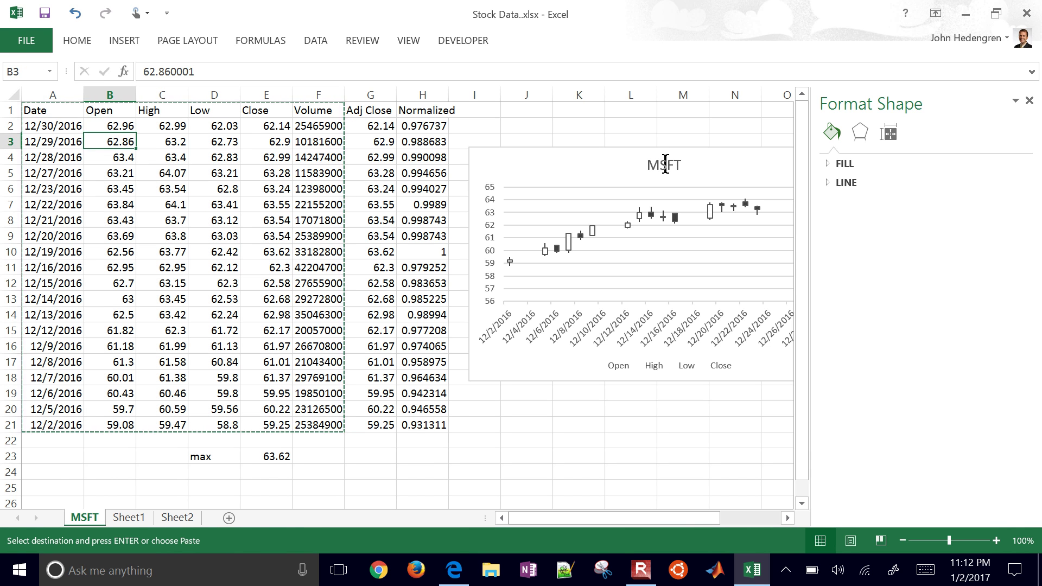
key(Down)
key(Down)
key(Down)
key(Down)
key(Down)
key(Down)
key(Down)
key(Down)
key(Down)
key(Down)
key(Down)
key(Down)
key(Down)
key(Down)
key(Down)
key(Down)
key(Down)
key(Down)
key(Down)
key(Down)
key(Left)
key(ctrl+v)
Move the Volume column F29:F49 of the copied table to B29, overwriting the Open column
key(Right)
key(Right)
key(Right)
key(Right)
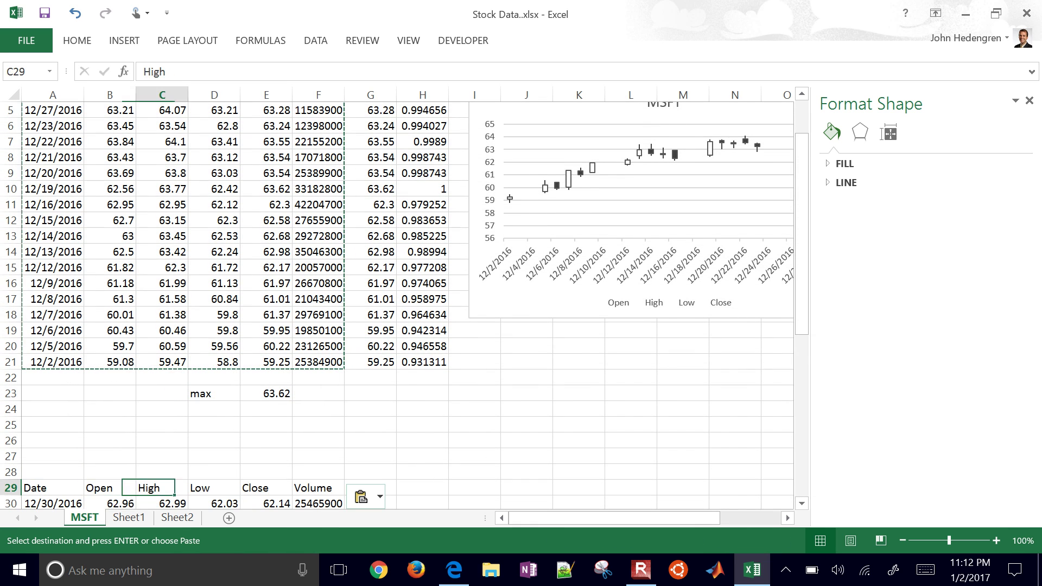
key(Right)
key(ctrl+shift+Down)
key(ctrl+c)
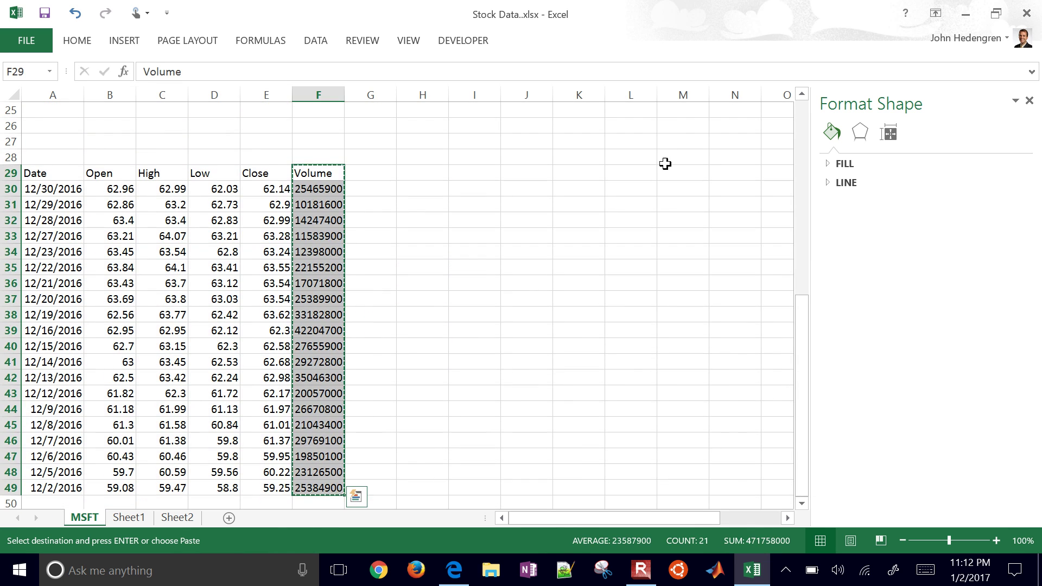
key(Left)
key(Left)
key(Left)
key(Left)
key(Return)
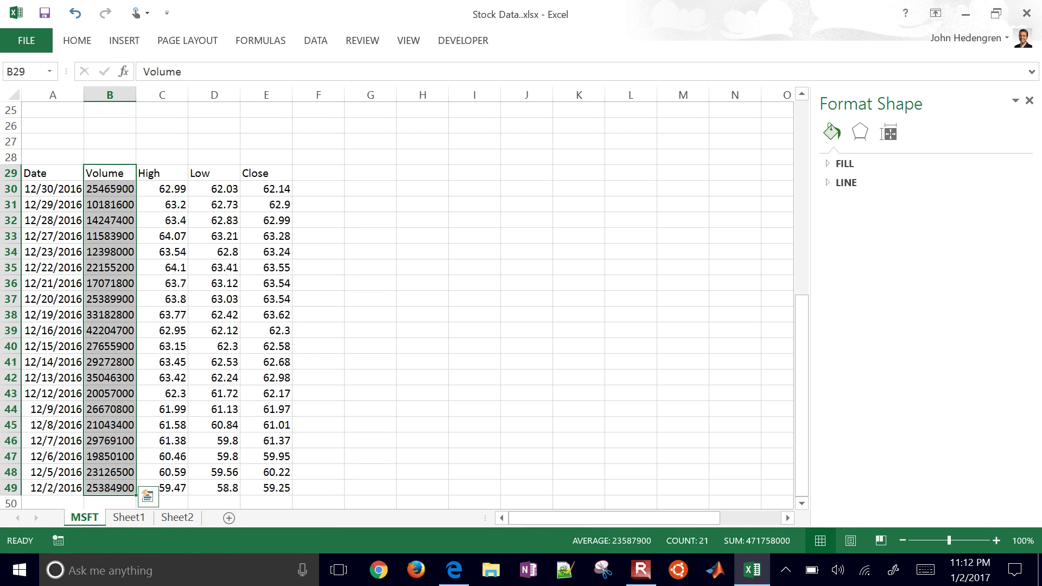
Insert a Volume-High-Low-Close stock chart from the rearranged data in A29:E49 and place it beside that table
key(Right)
key(Left)
key(Left)
key(ctrl+shift+Right)
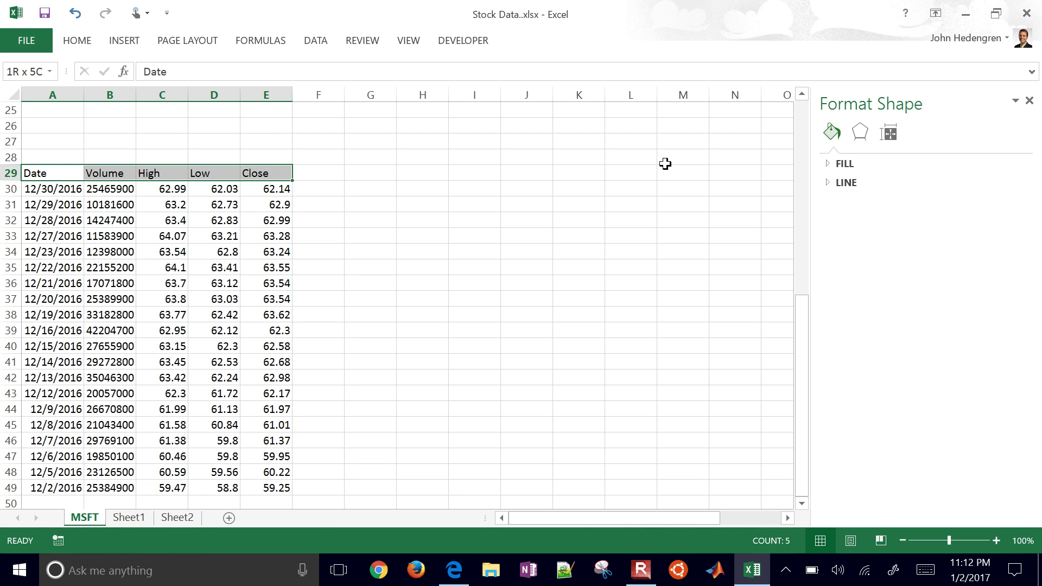
key(ctrl+shift+Down)
key(alt+n)
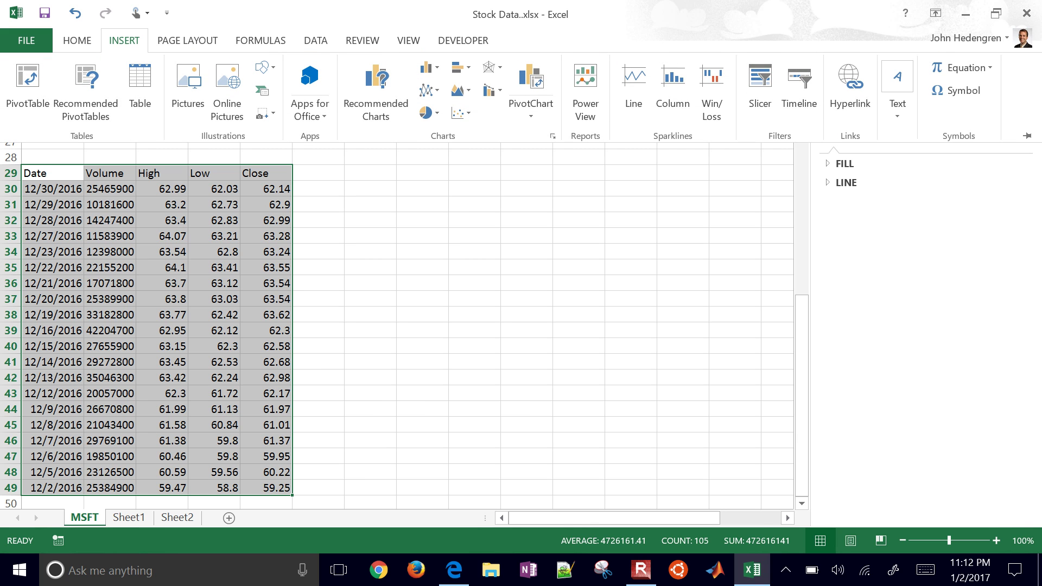
click(460, 113)
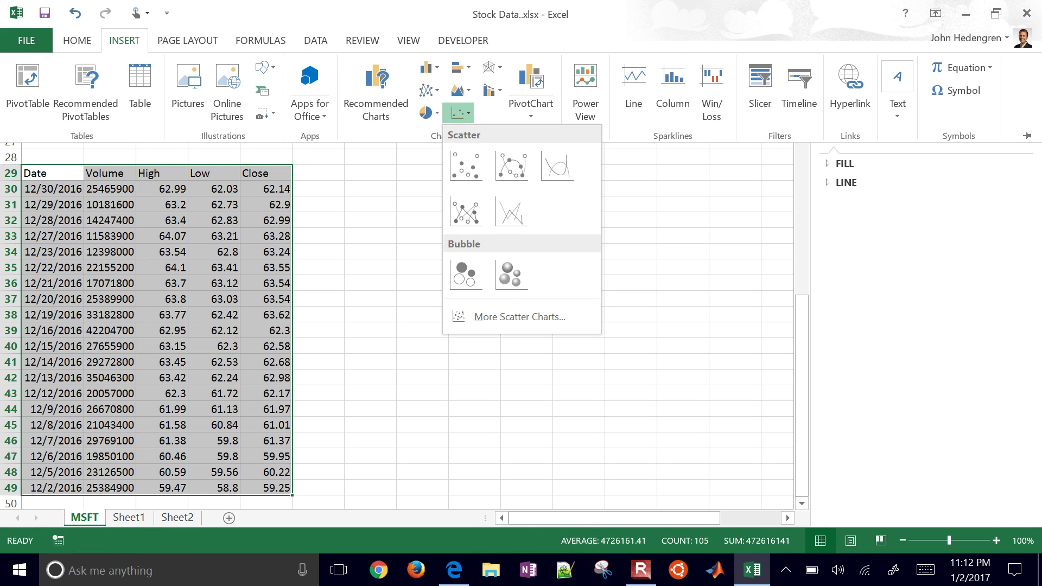
key(m)
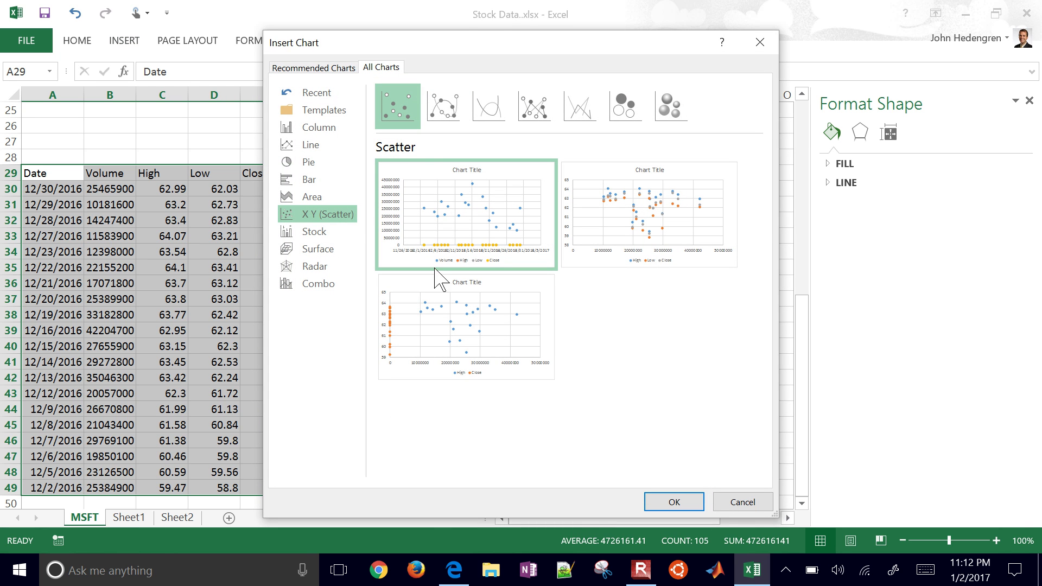
click(312, 231)
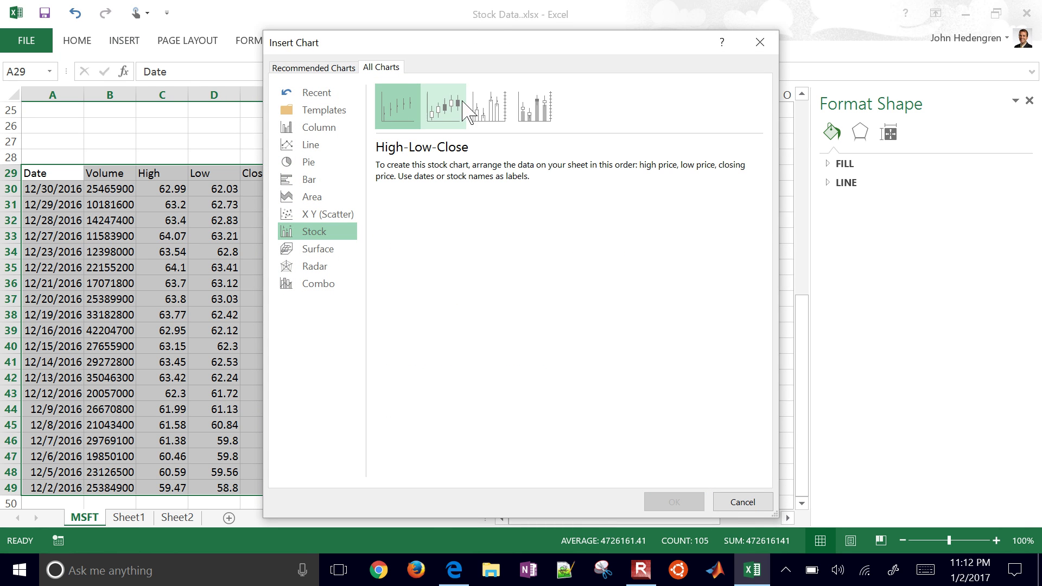
click(494, 107)
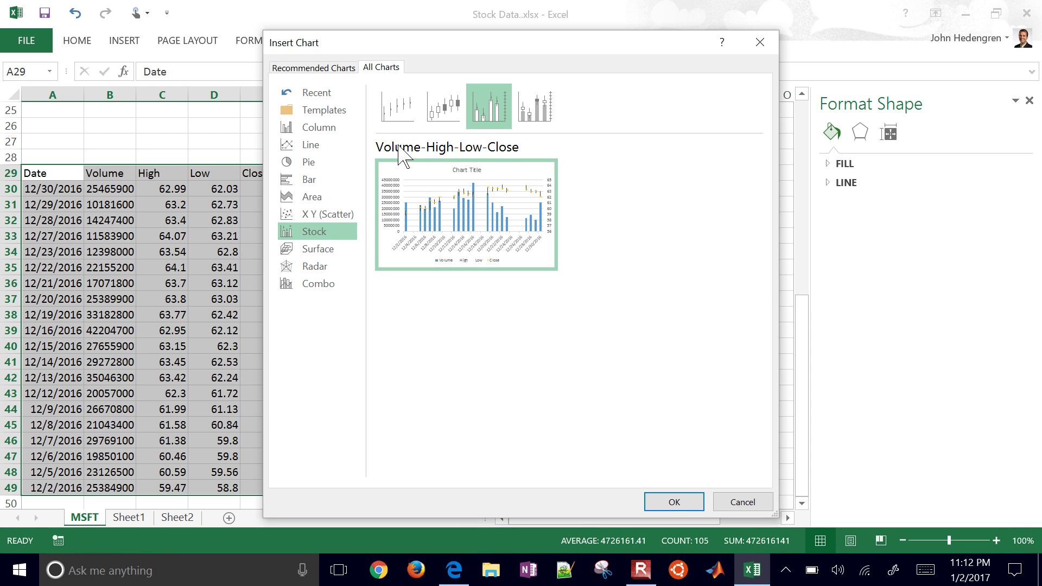
click(670, 496)
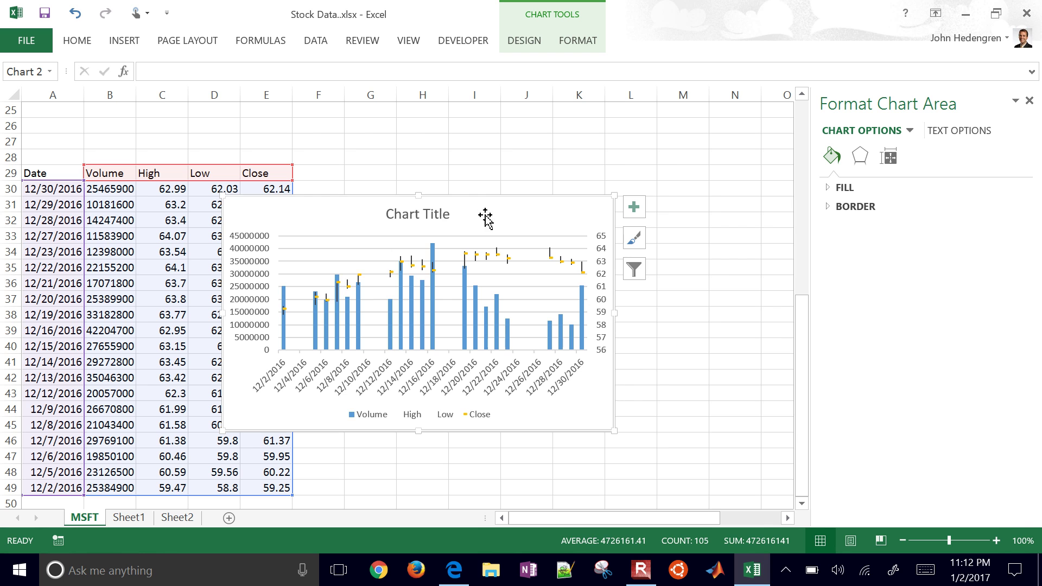
drag(486, 217, 594, 208)
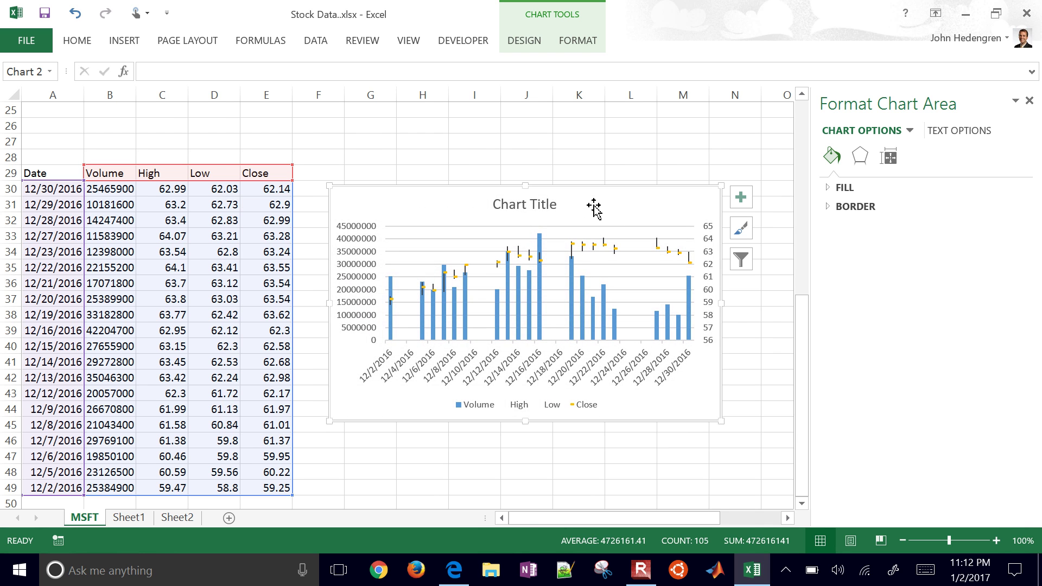
Set the minimum bound of the secondary price axis in the Volume-High-Low-Close chart to 58
click(707, 266)
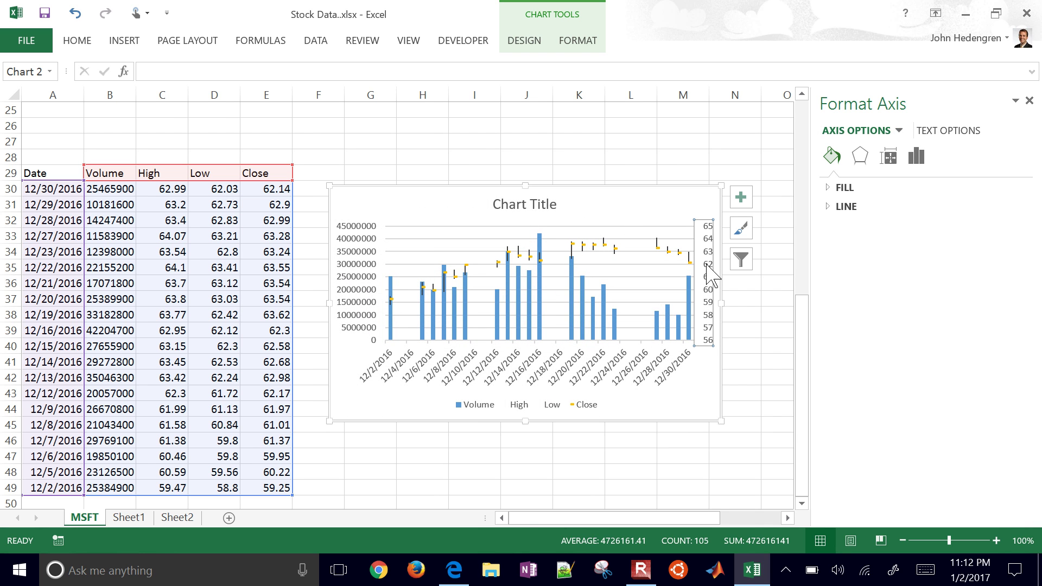
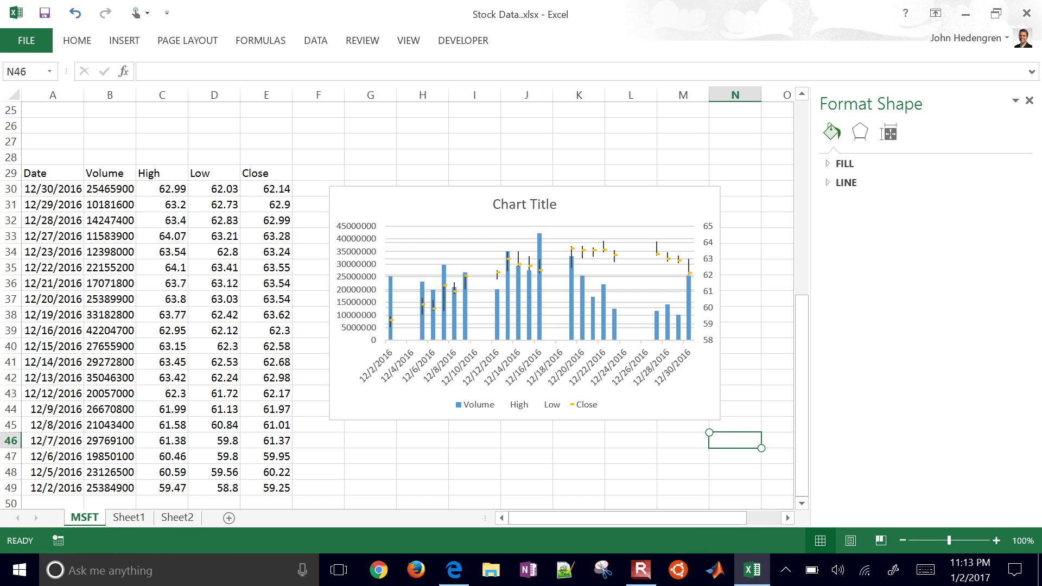
click(707, 283)
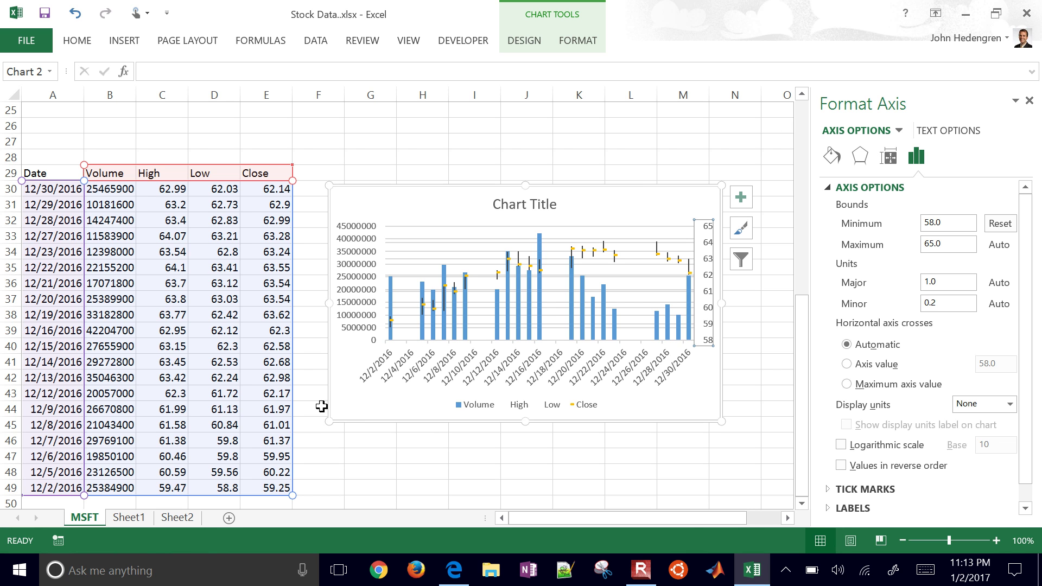
click(346, 408)
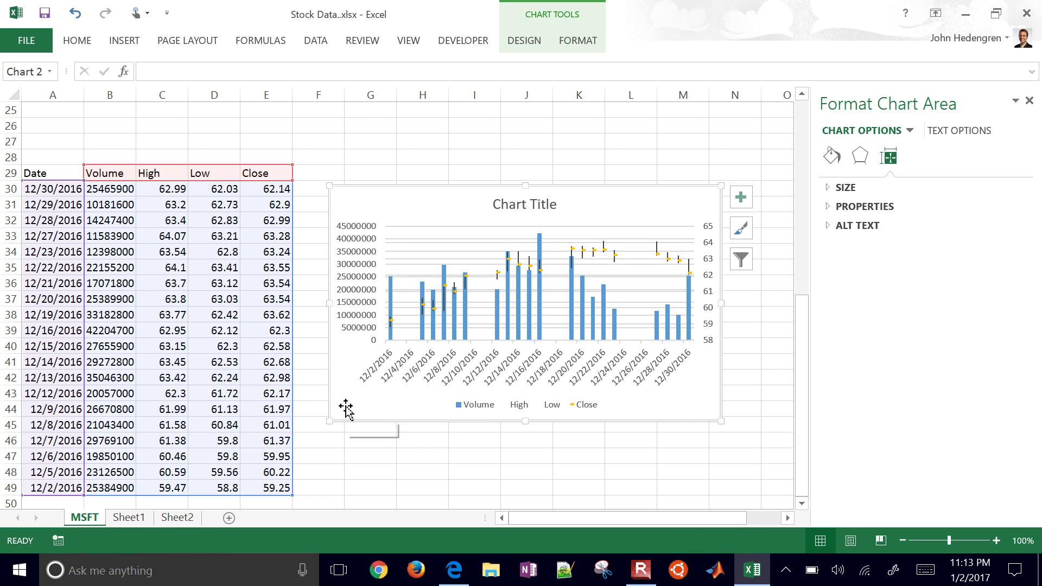
right_click(346, 407)
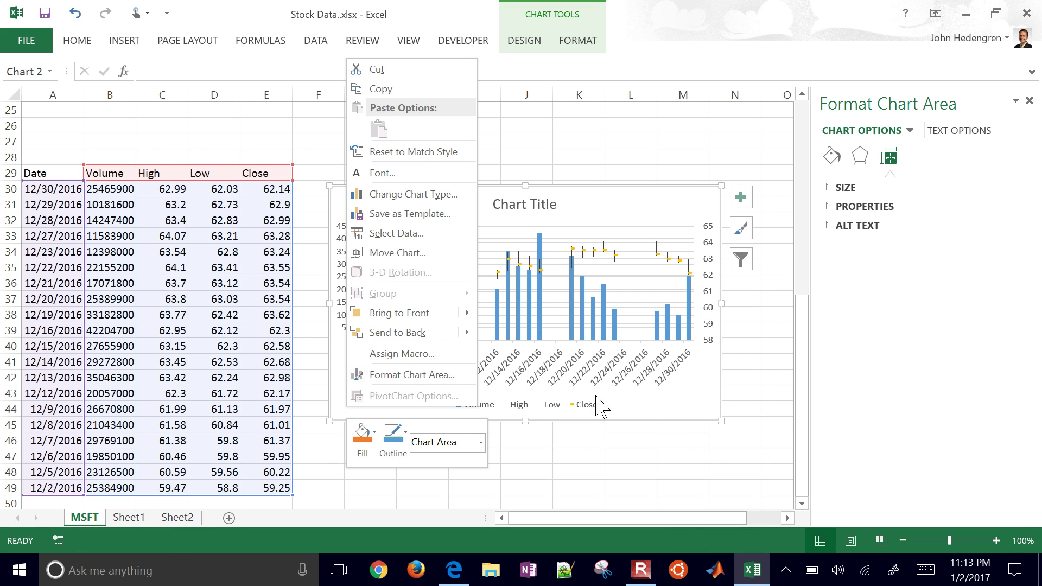
click(662, 402)
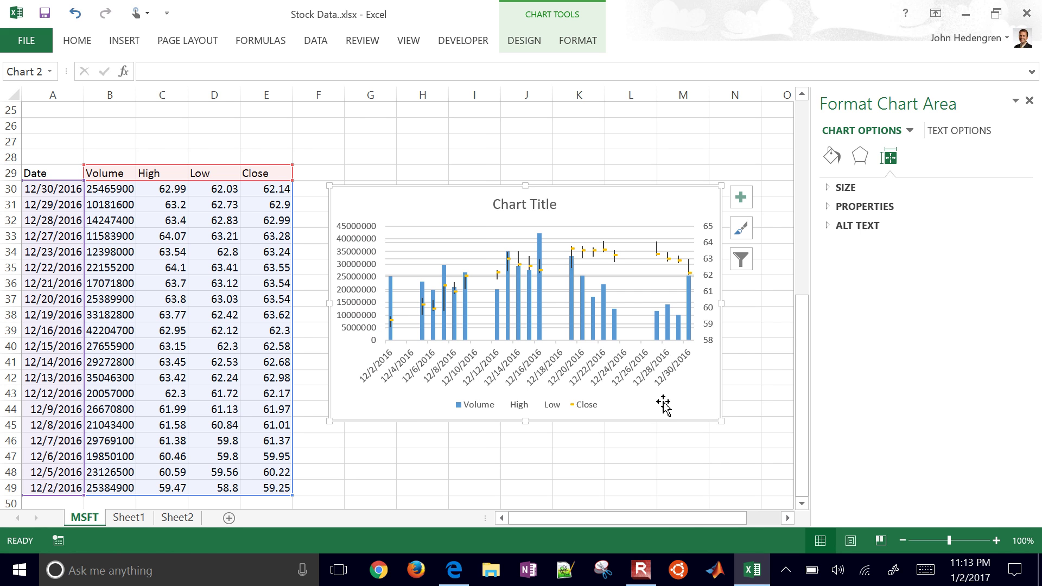
Remove the outline around the Volume-High-Low-Close chart by setting its border to No line
right_click(343, 418)
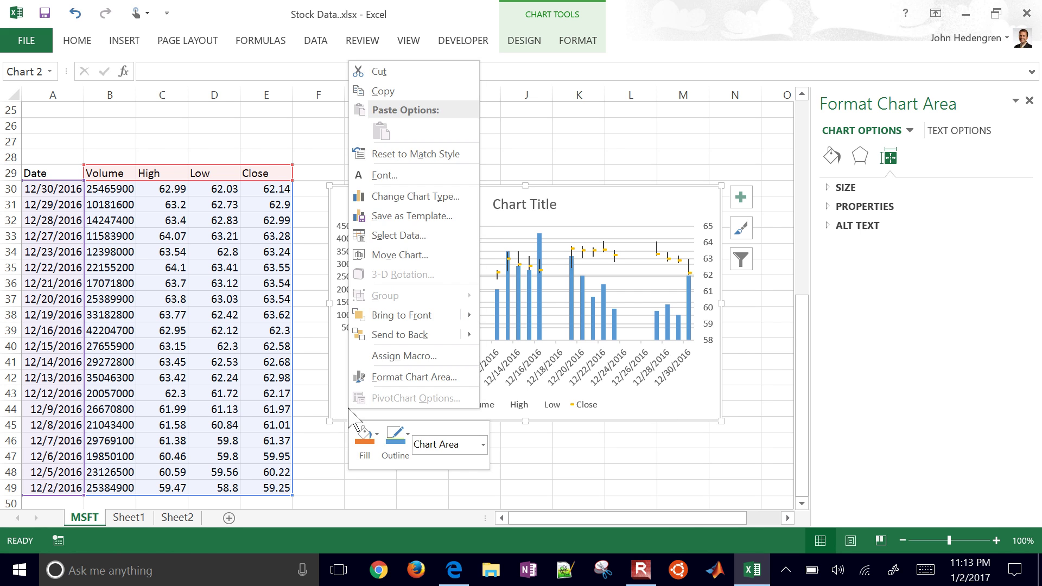
click(377, 384)
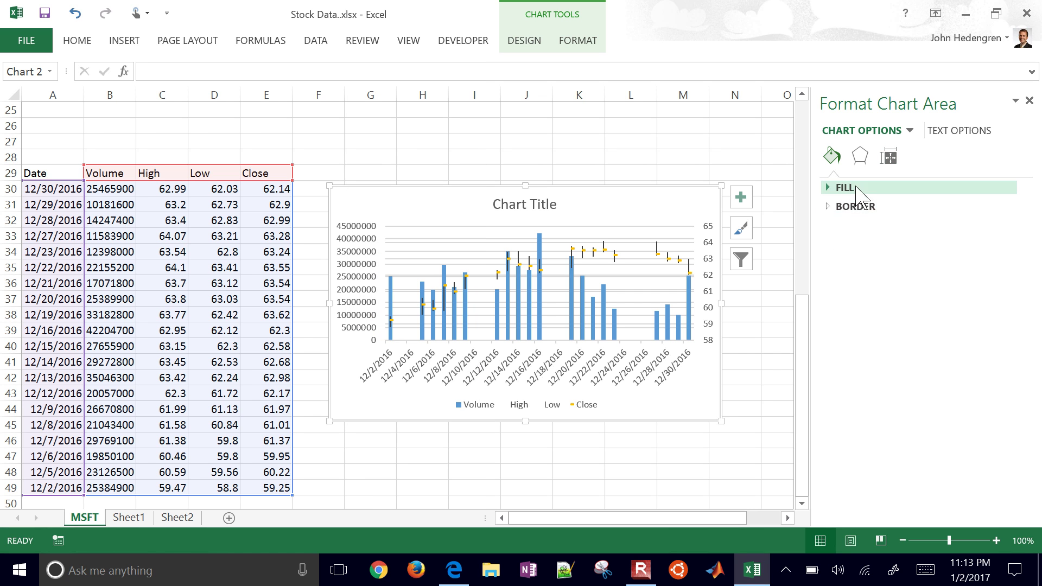
click(830, 209)
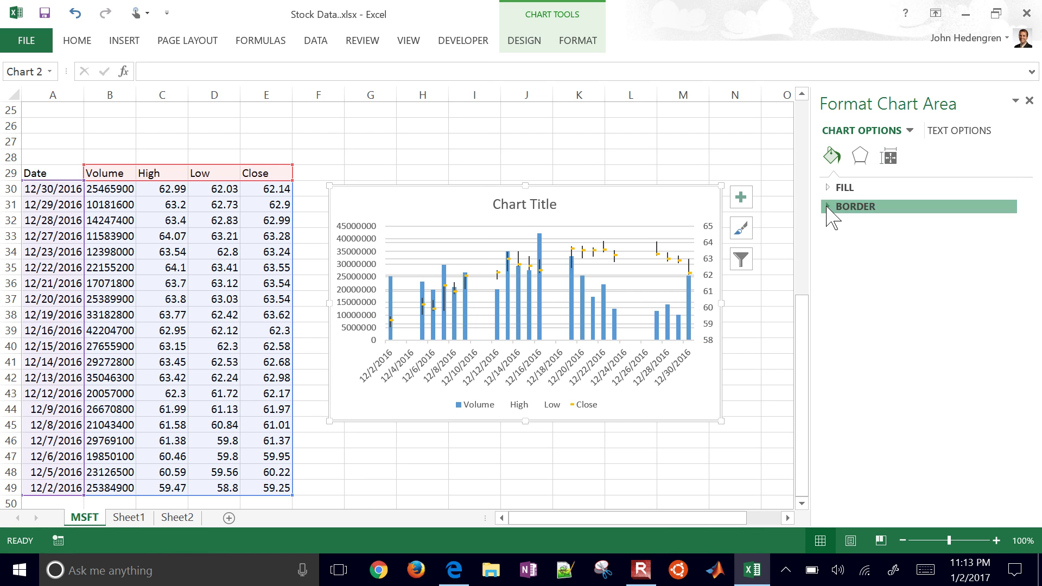
click(841, 230)
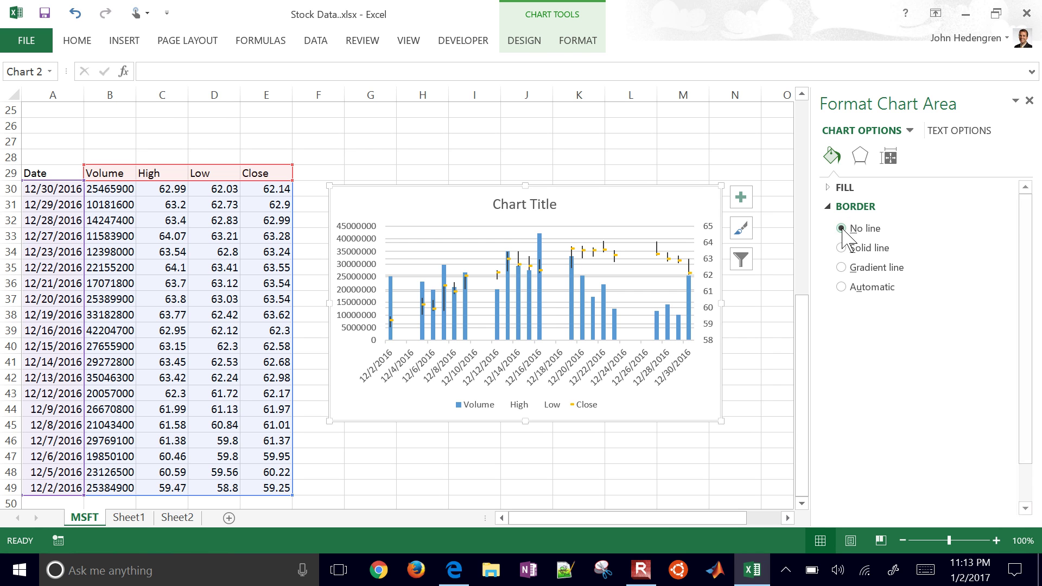
click(771, 360)
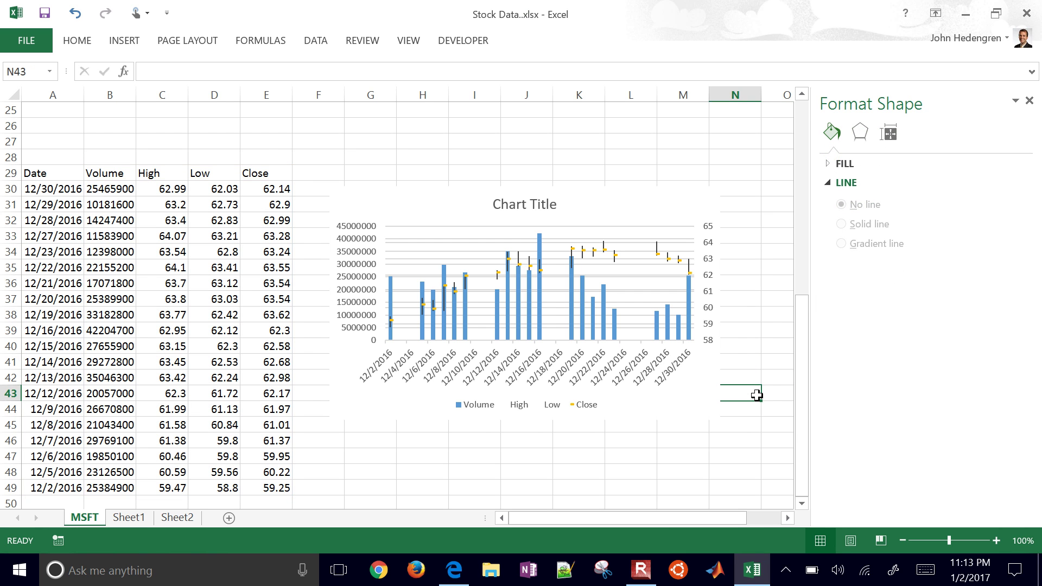
Copy the borderless chart, switch to a new blank PowerPoint presentation in a maximized window, and add a second slide with title and content
click(697, 408)
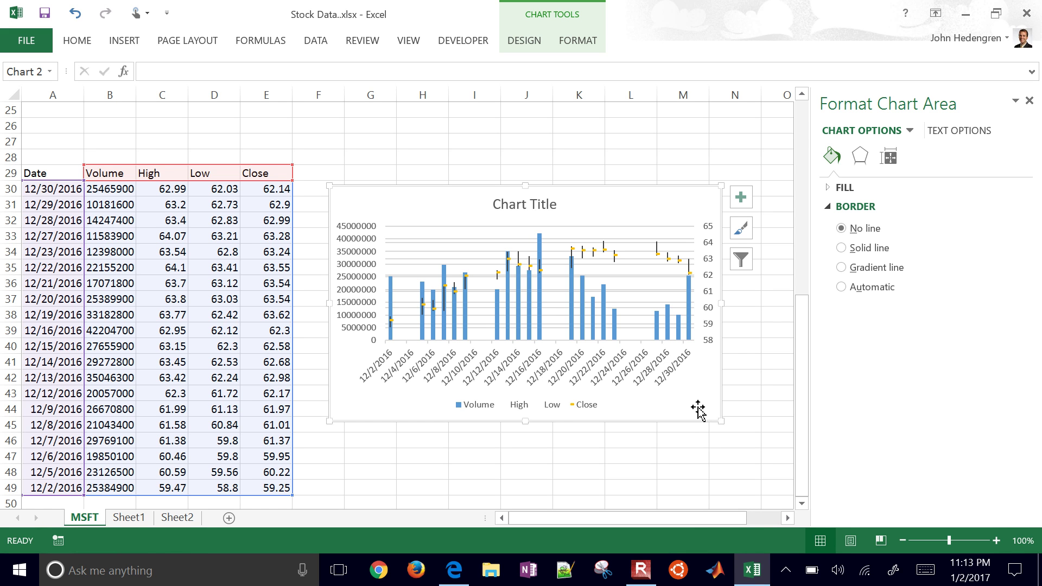
click(209, 570)
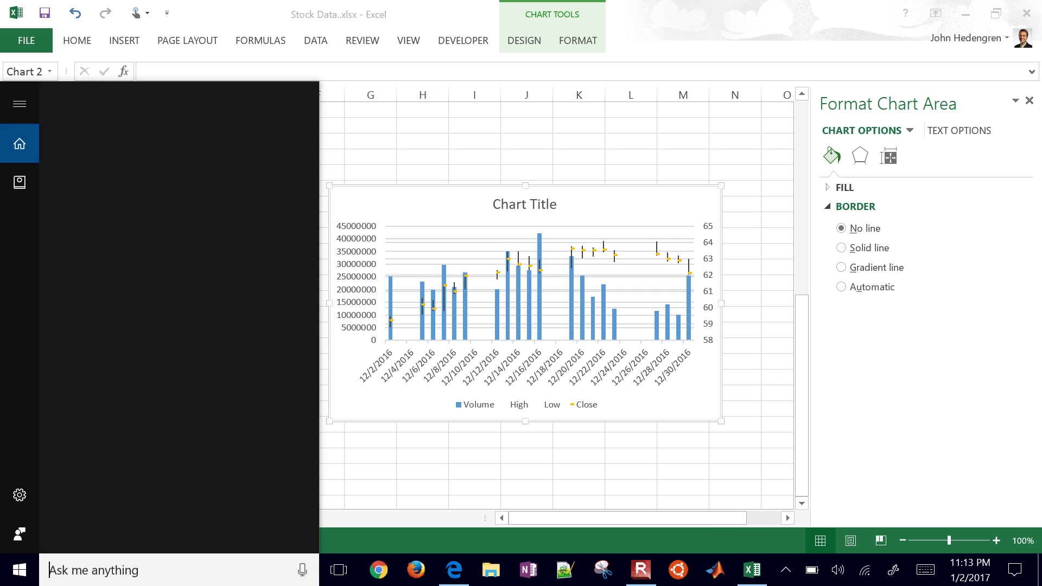
text(powe)
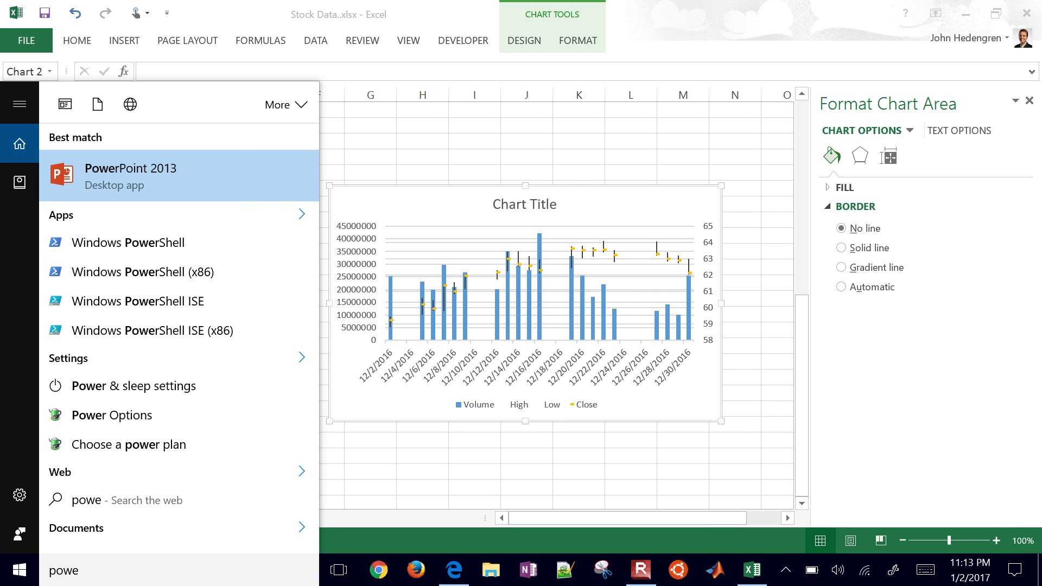
key(Return)
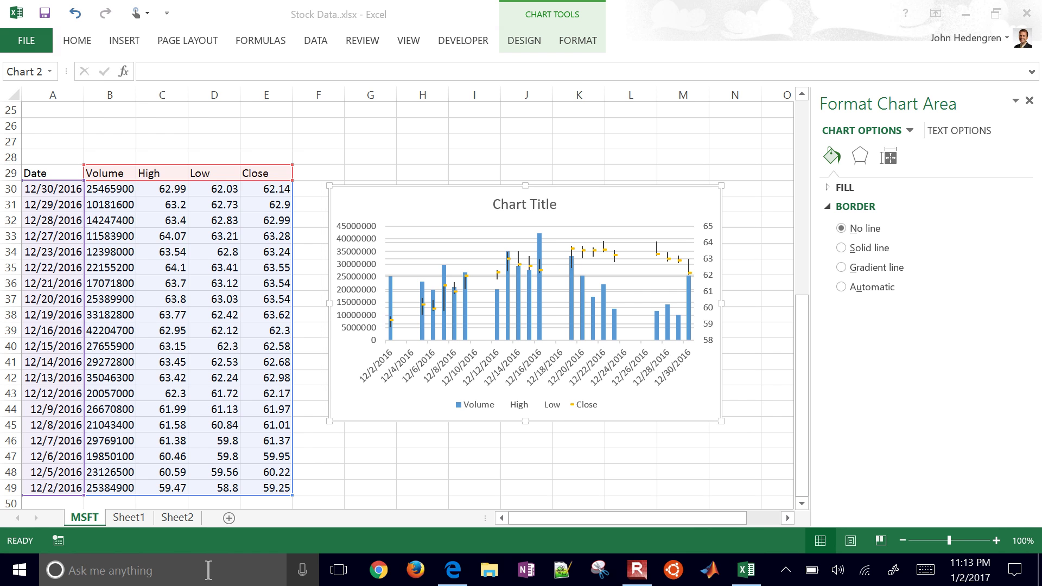
click(384, 224)
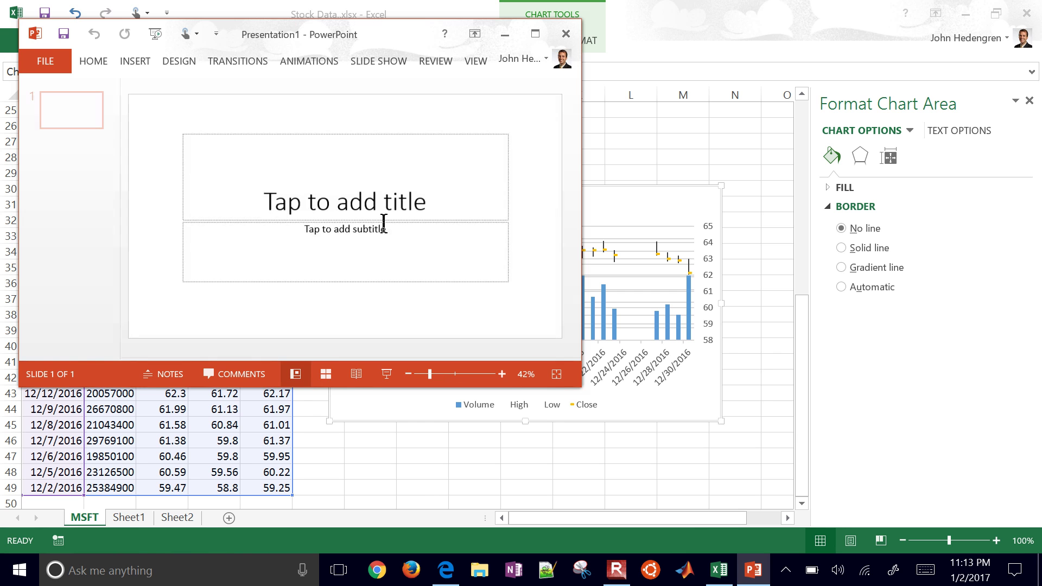
click(534, 34)
click(95, 114)
click(264, 46)
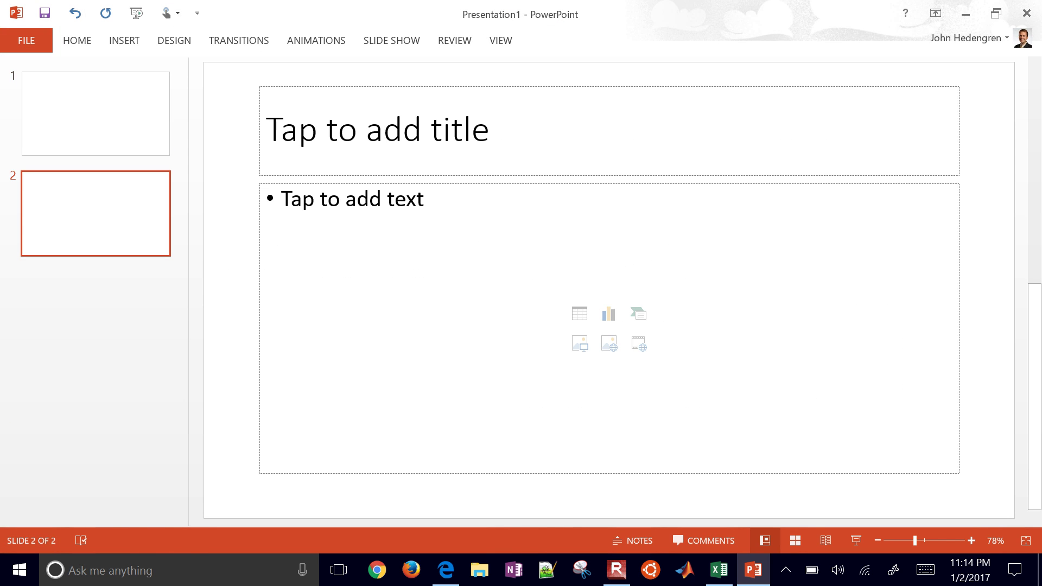
Paste the copied chart into the content area of slide 2 and convert it to a picture through the paste options
click(408, 266)
key(ctrl+v)
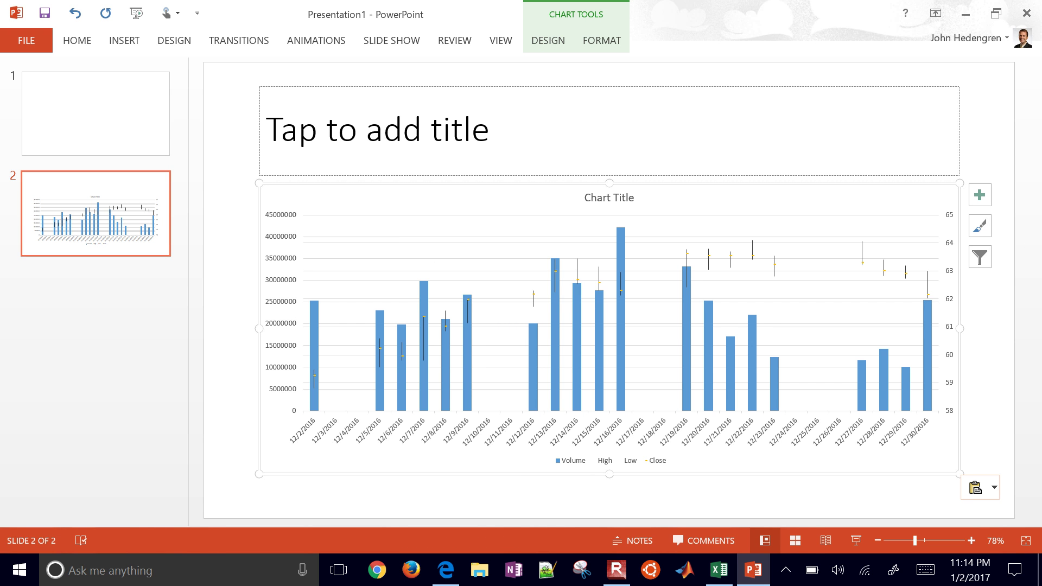
click(992, 487)
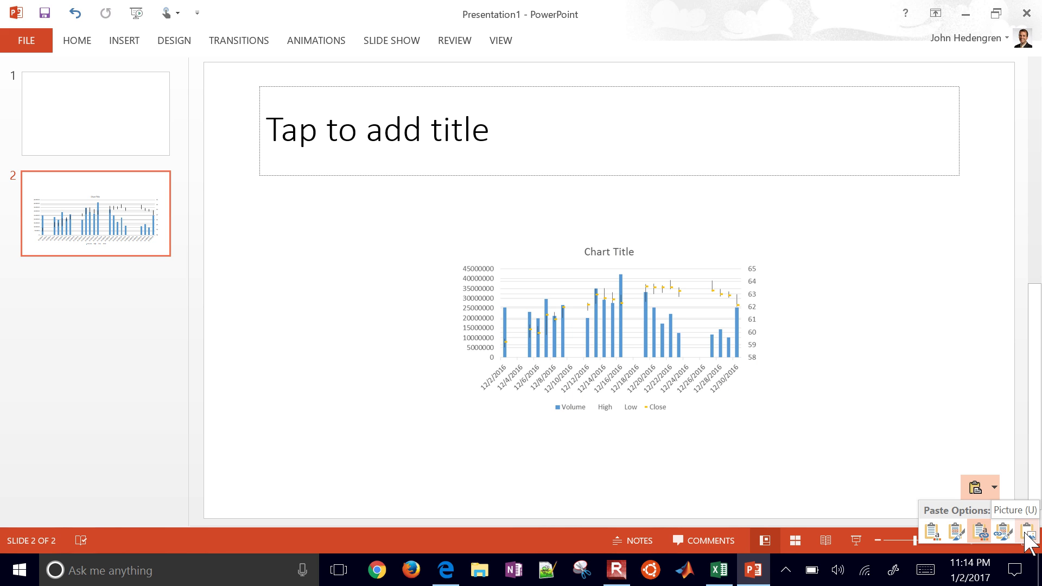
click(1027, 536)
Enlarge the chart picture and position it below the title placeholder so that it fills most of slide 2
drag(699, 359, 512, 305)
drag(575, 367, 831, 446)
click(900, 437)
drag(768, 393, 792, 384)
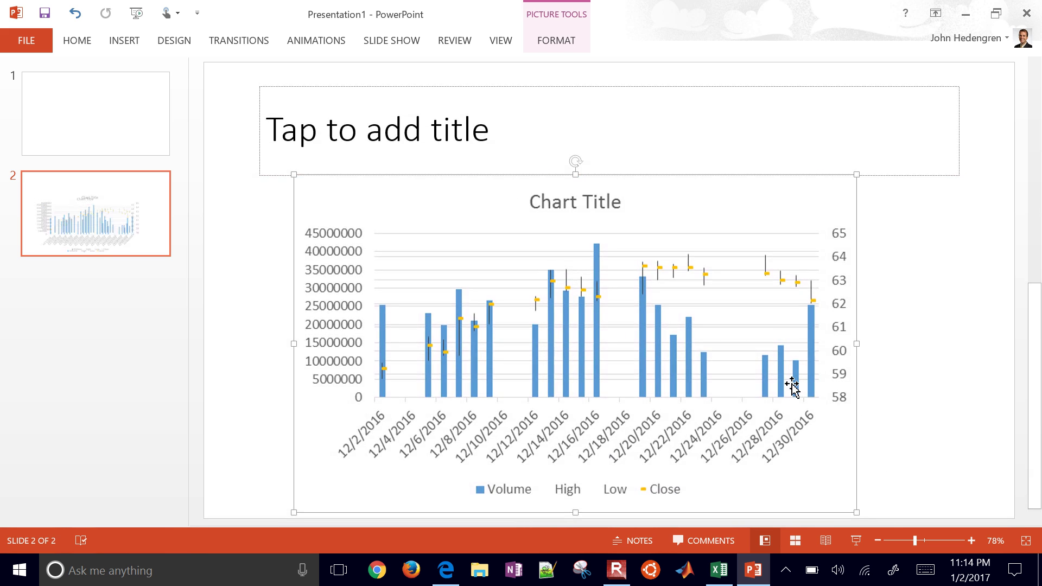
click(917, 413)
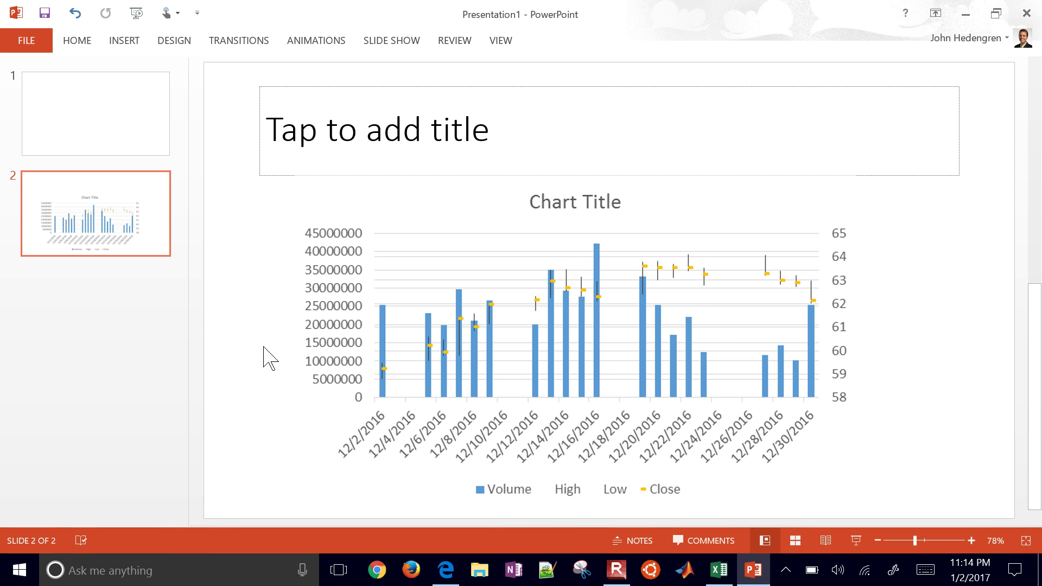
Switch back to the Stock Data workbook in Excel and review the original MSFT table with its normalized prices
key(alt+Tab)
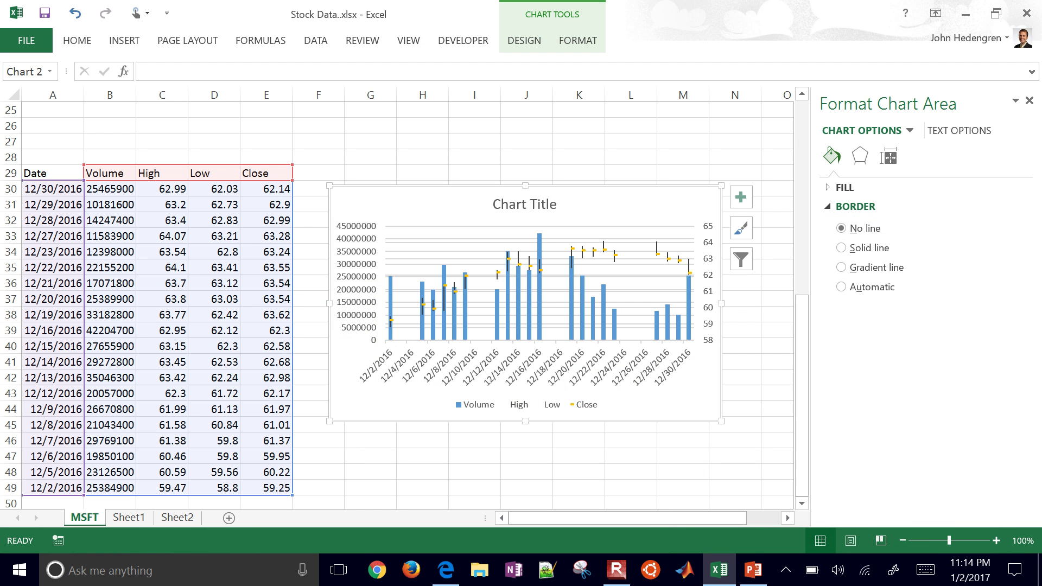
click(526, 472)
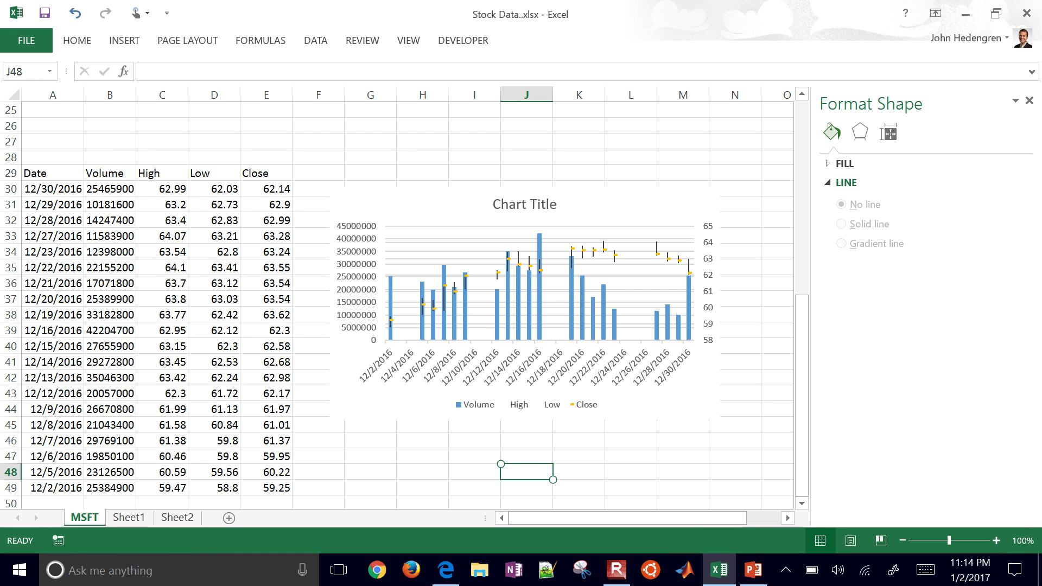
scroll(407, 303, up, 7)
click(422, 141)
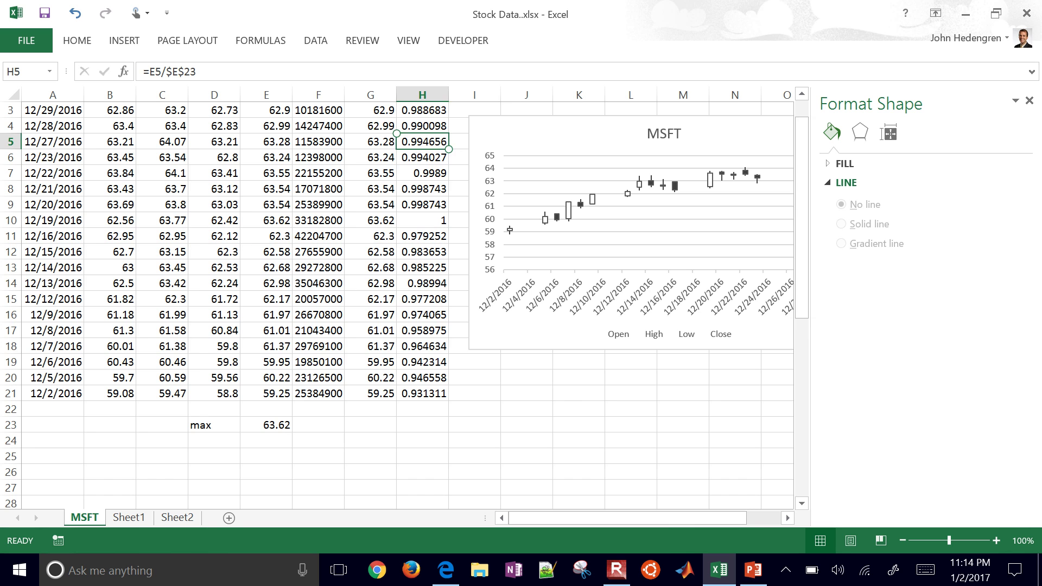
scroll(406, 304, up, 1)
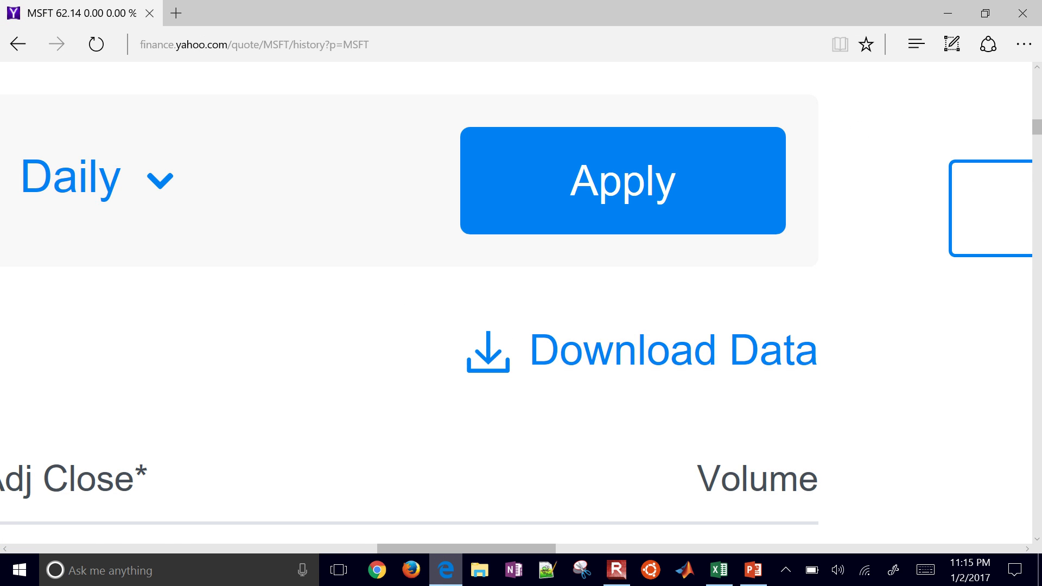
In Edge, change the p parameter at the end of the Yahoo Finance history address from MSFT to XOM
key(ctrl+minus)
key(ctrl+minus)
key(ctrl+minus)
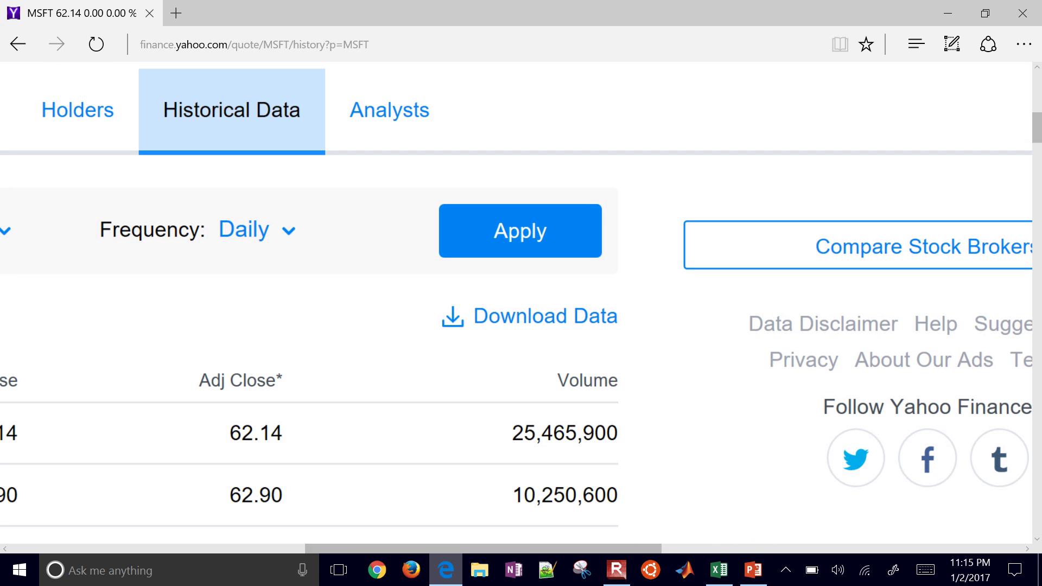
scroll(448, 293, down, 5)
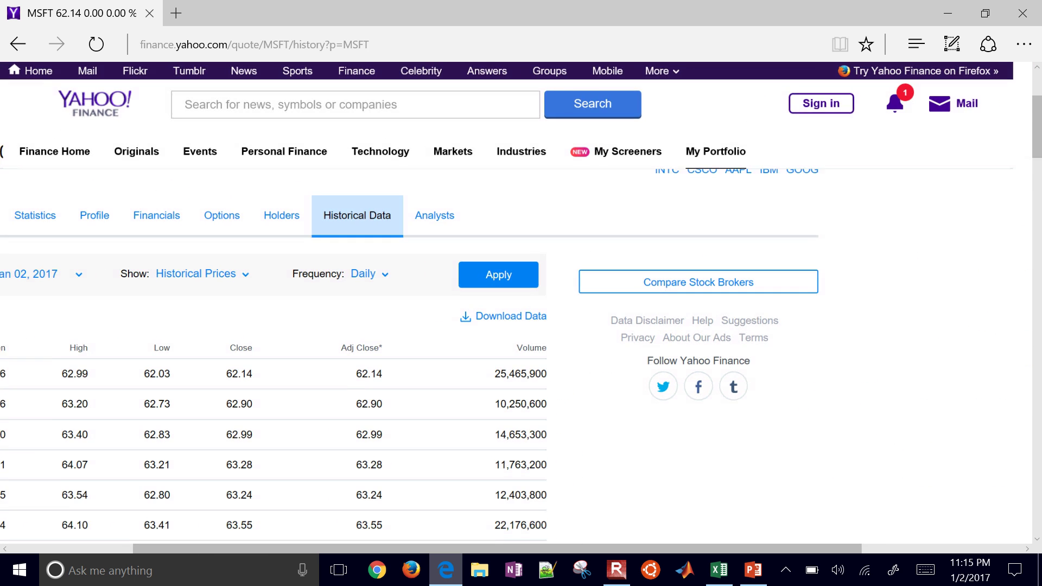
click(321, 48)
click(350, 45)
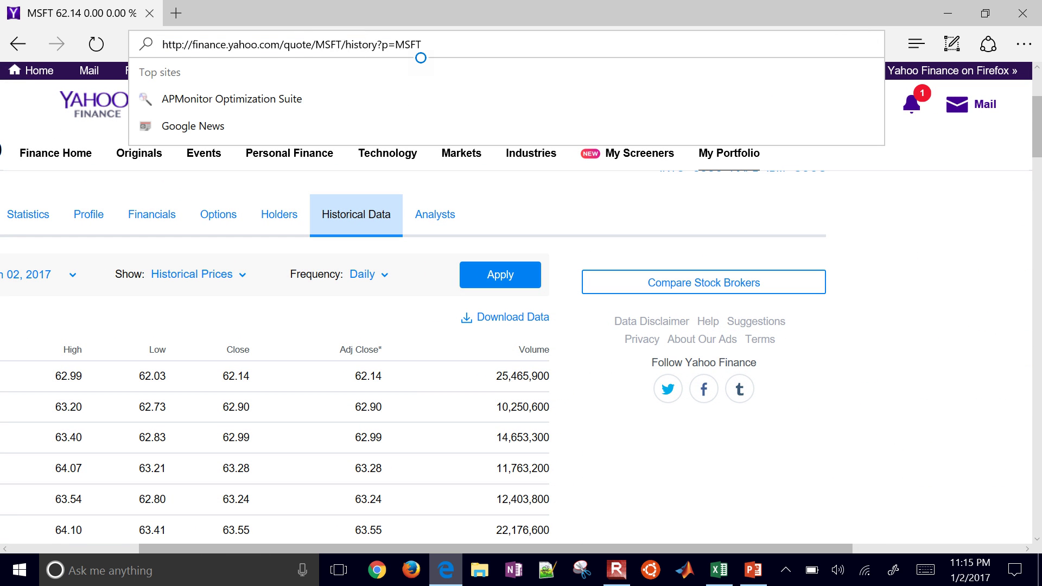
key(BackSpace)
key(BackSpace)
key(BackSpace)
key(BackSpace)
text(XOM)
Replace MSFT in the quote path of the address with XOM as well and load the Exxon Mobil historical data page
click(418, 45)
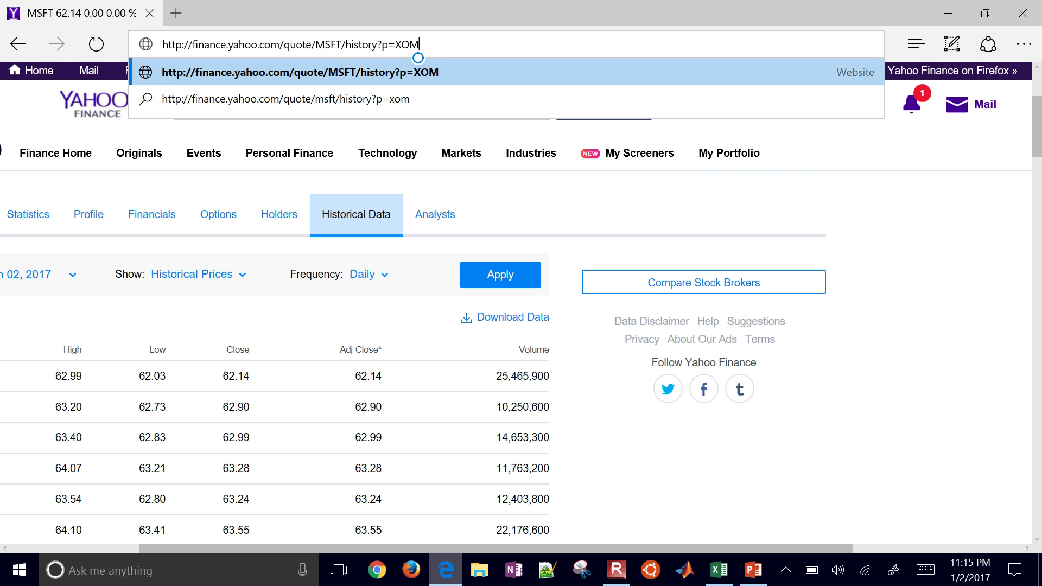
double_click(326, 45)
click(419, 45)
double_click(335, 44)
click(163, 46)
drag(163, 59, 316, 58)
key(shift+Right)
key(shift+Right)
key(shift+Right)
key(shift+Right)
text(XOM)
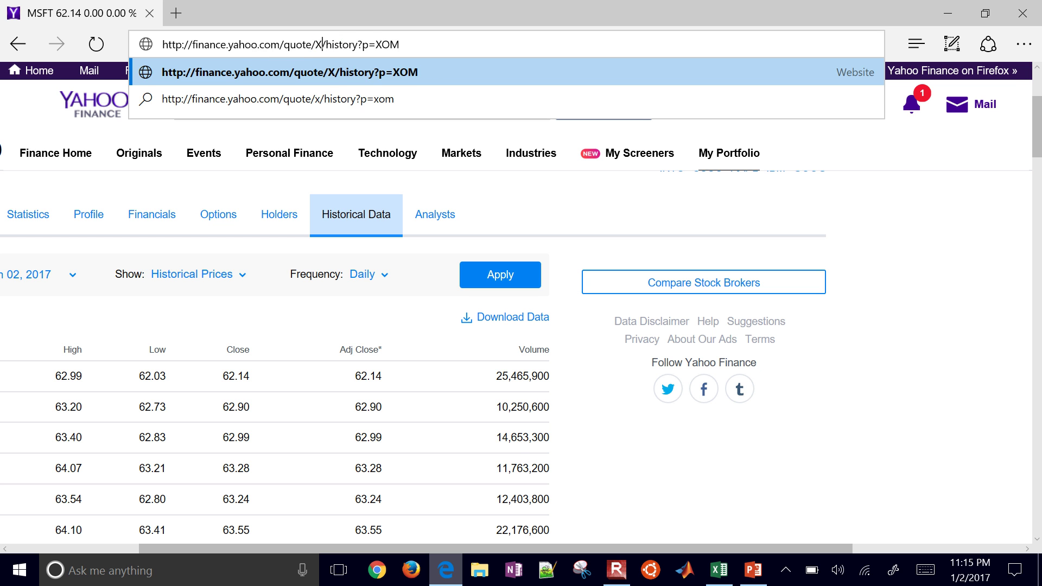
key(Return)
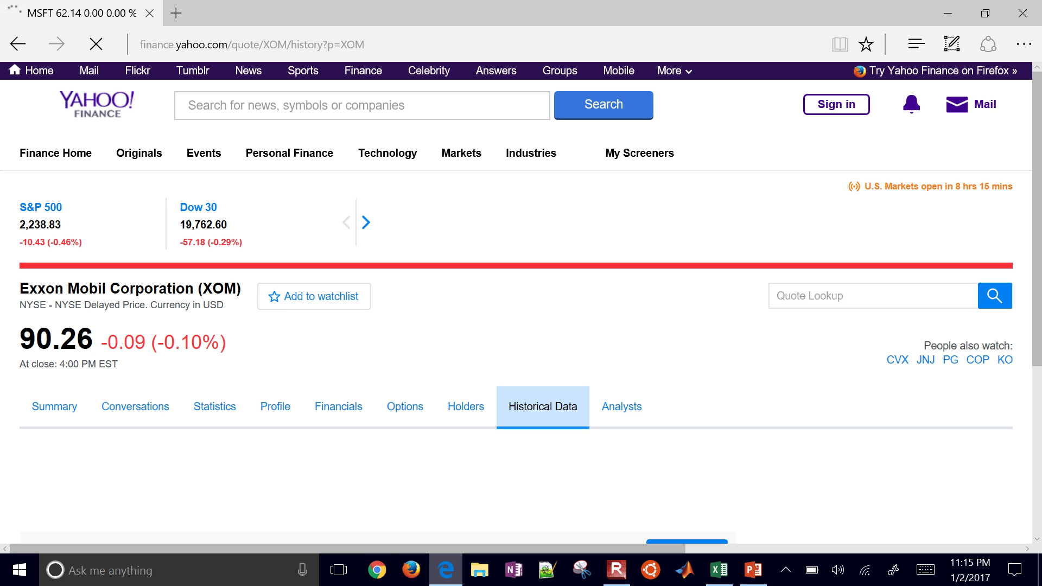
Download the daily XOM historical prices, save the CSV file, and open table (1).csv from the Downloads folder
scroll(515, 353, down, 3)
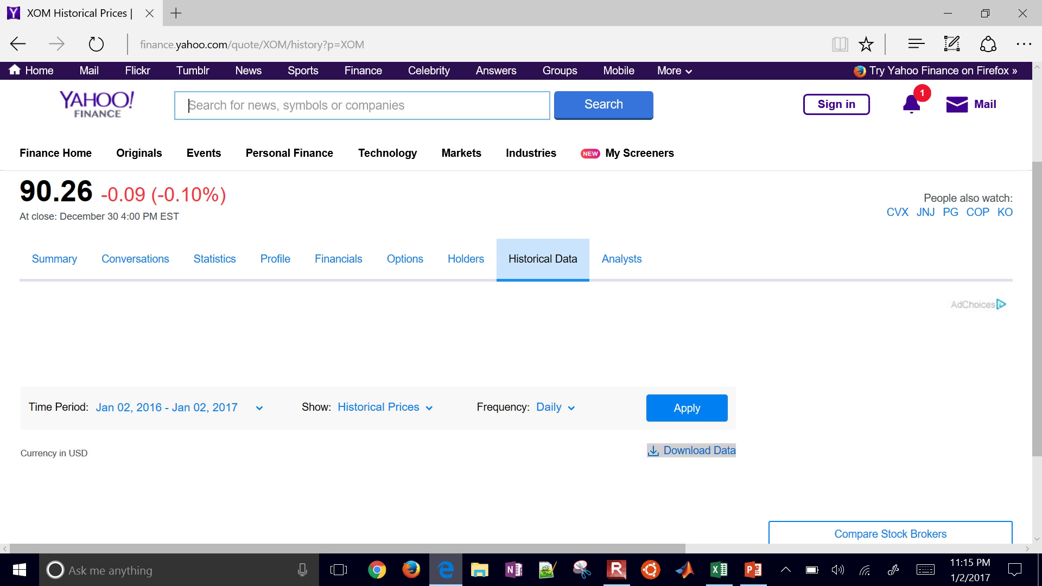
scroll(690, 451, down, 1)
click(691, 387)
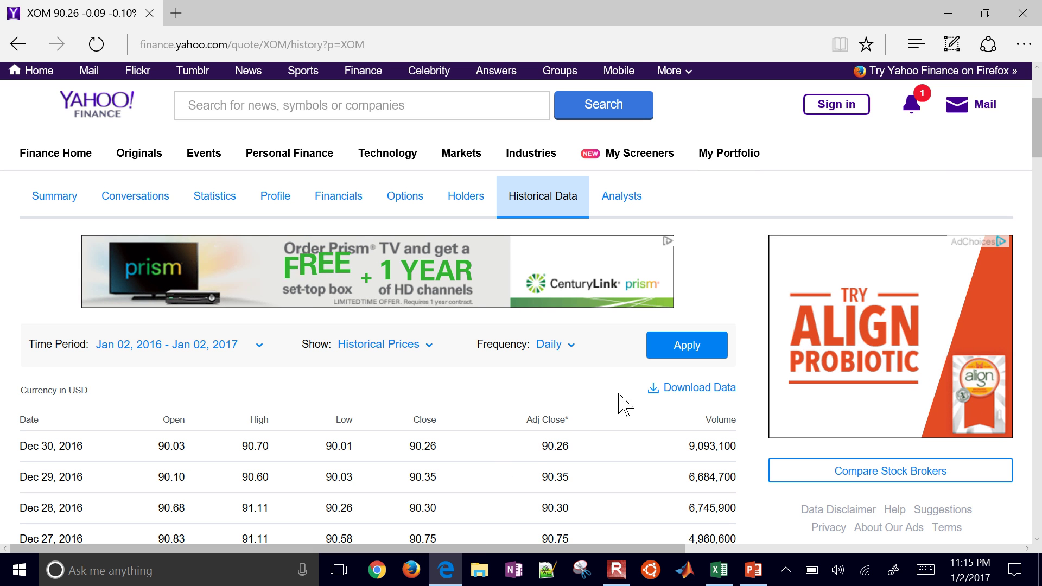
click(693, 387)
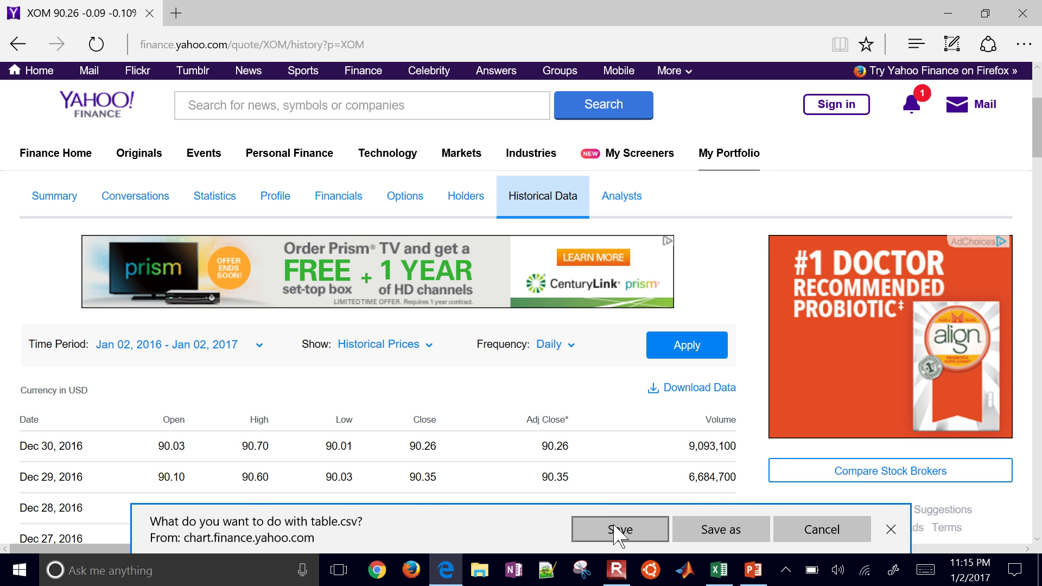
click(618, 530)
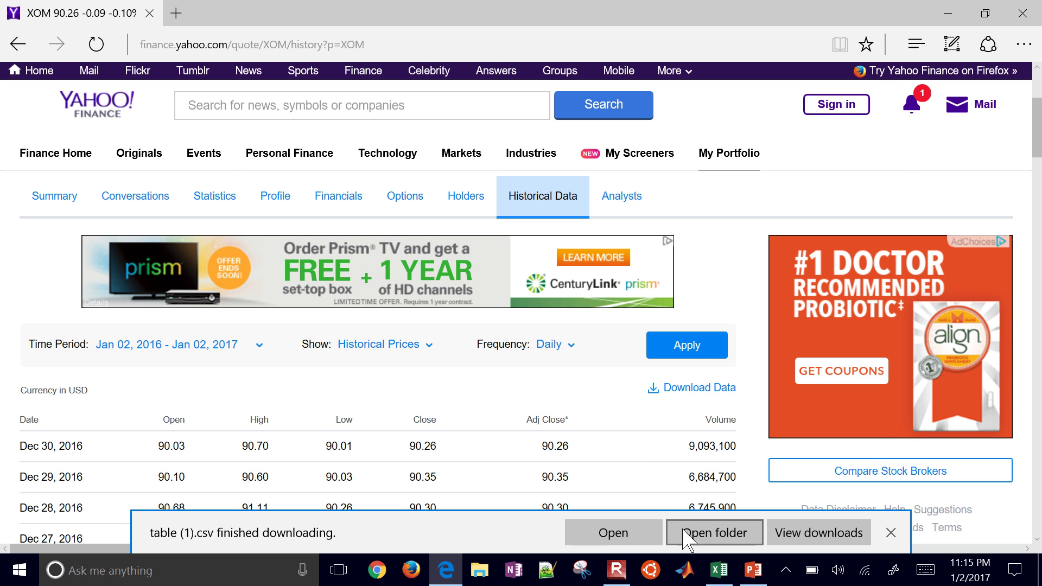
click(698, 534)
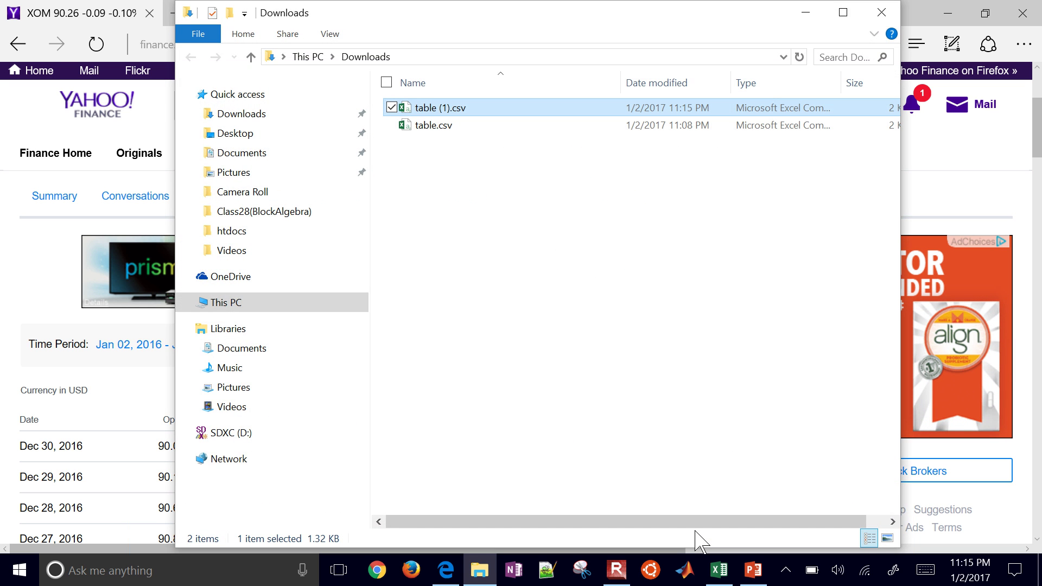
double_click(444, 104)
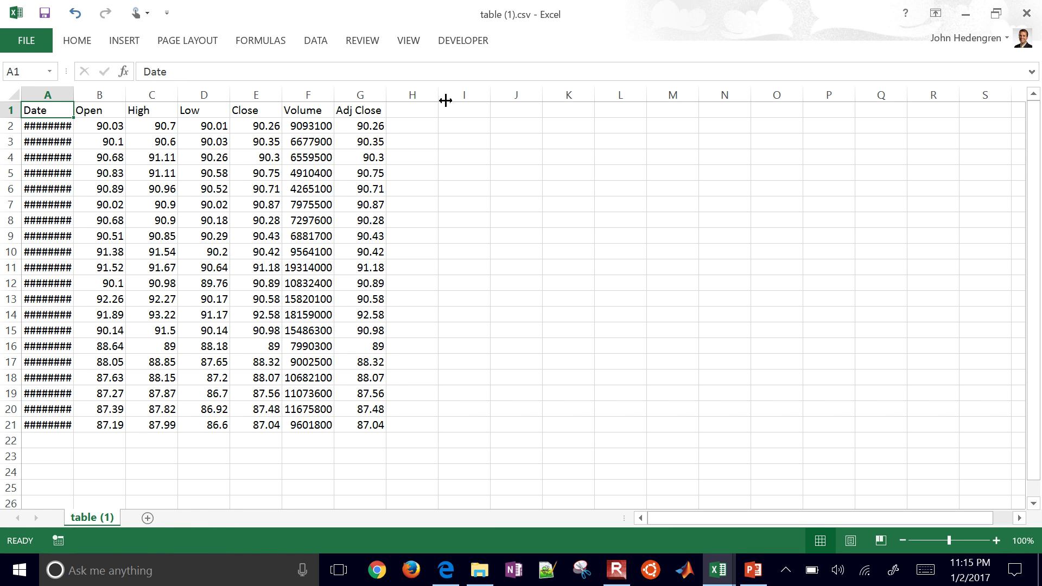
Copy the XOM price table A1:G21 from table (1).csv and switch to the Stock Data workbook
key(shift+Right)
key(shift+Right)
key(shift+Right)
key(shift+Right)
key(shift+Right)
key(shift+Right)
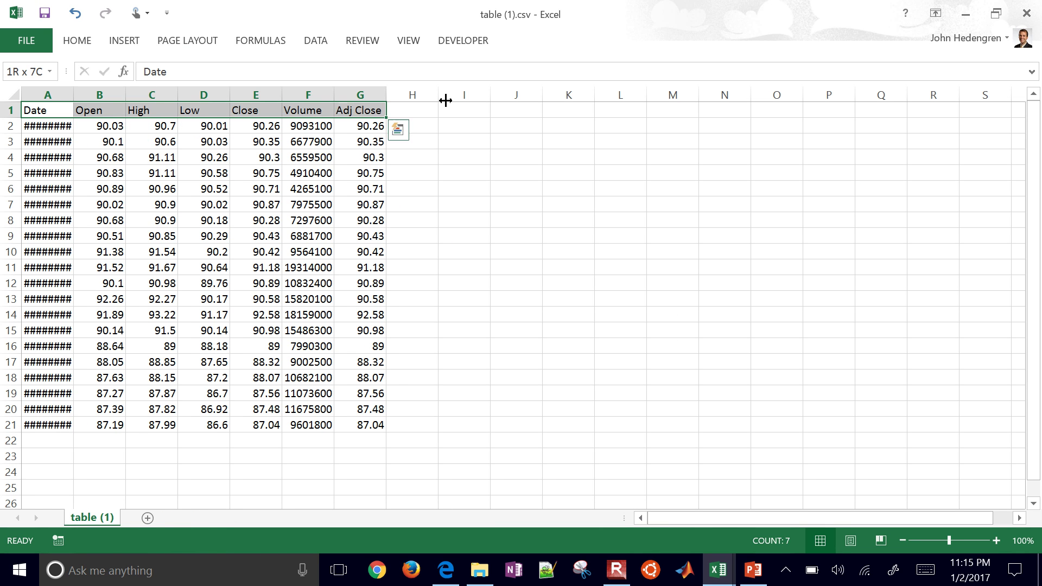
key(shift+Down)
key(ctrl+shift+Down)
key(ctrl+c)
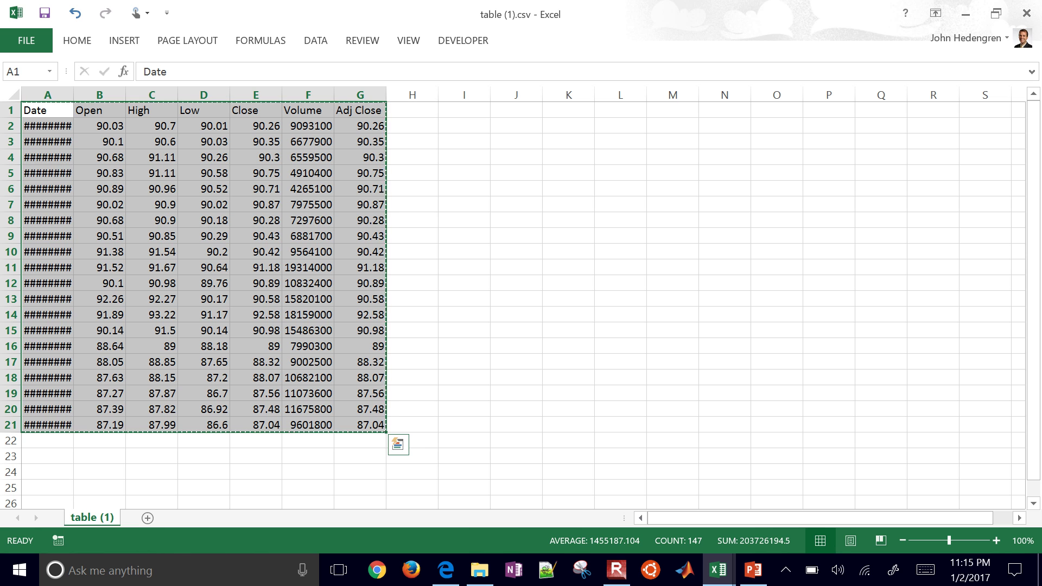
click(717, 569)
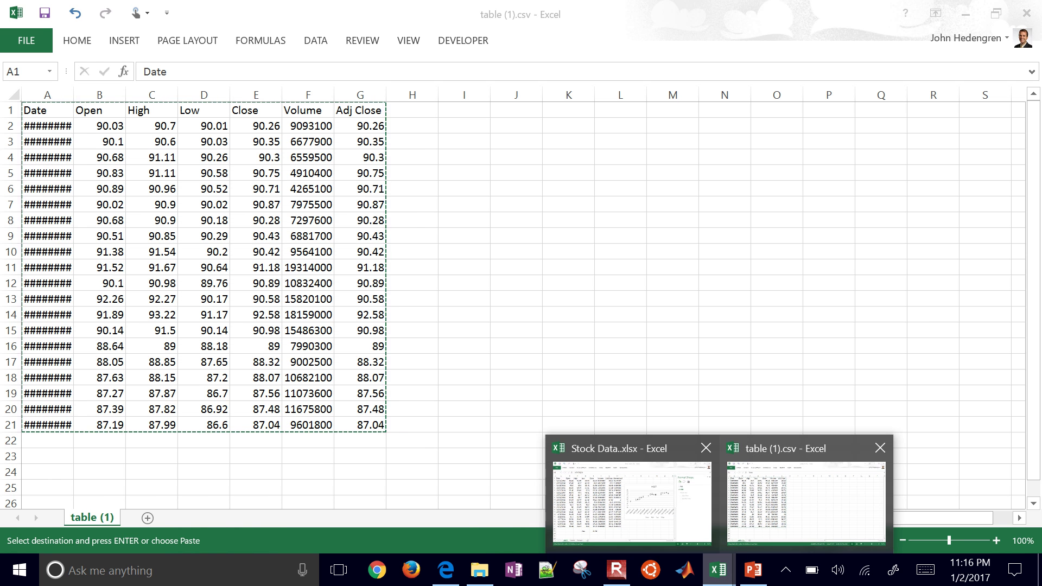
click(656, 503)
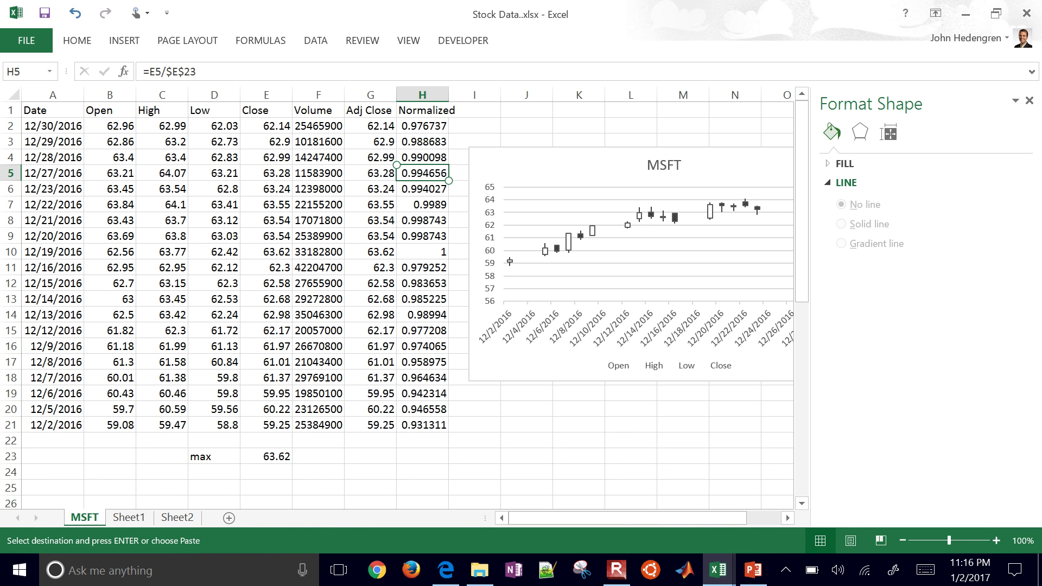
Rename Sheet1 as XOM and paste the copied price table into it starting at cell A1
click(132, 516)
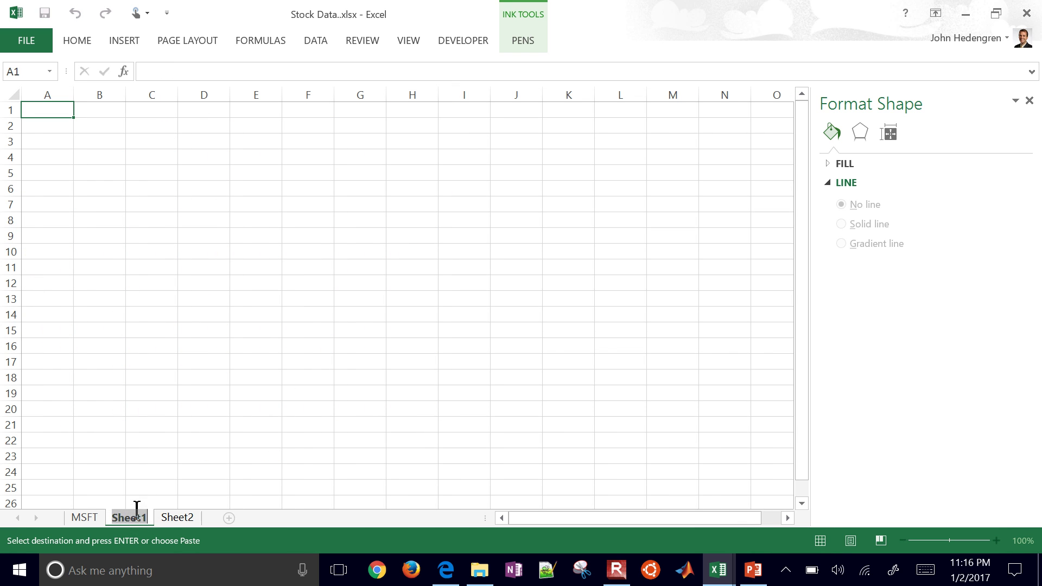
text(XOM)
key(Return)
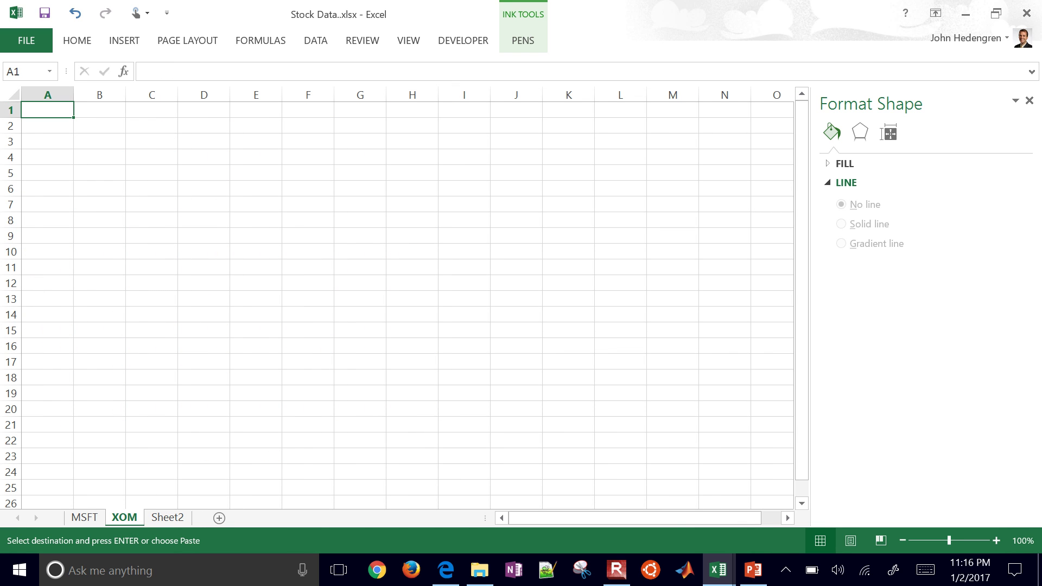
click(48, 111)
key(ctrl+v)
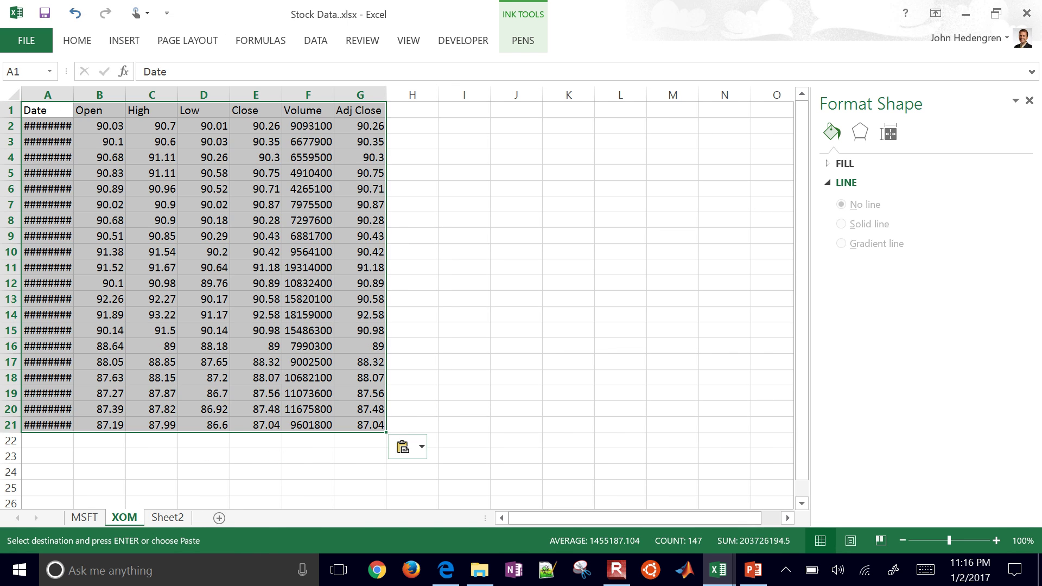
click(516, 330)
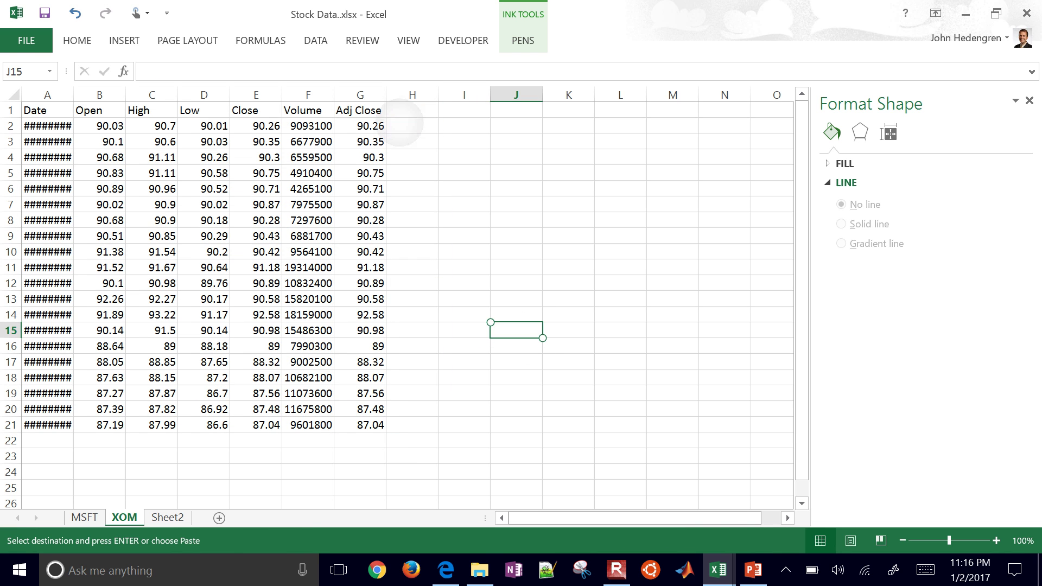
Add the header Normalized in cell H1 of the XOM sheet
click(400, 125)
click(406, 113)
text(Normalized)
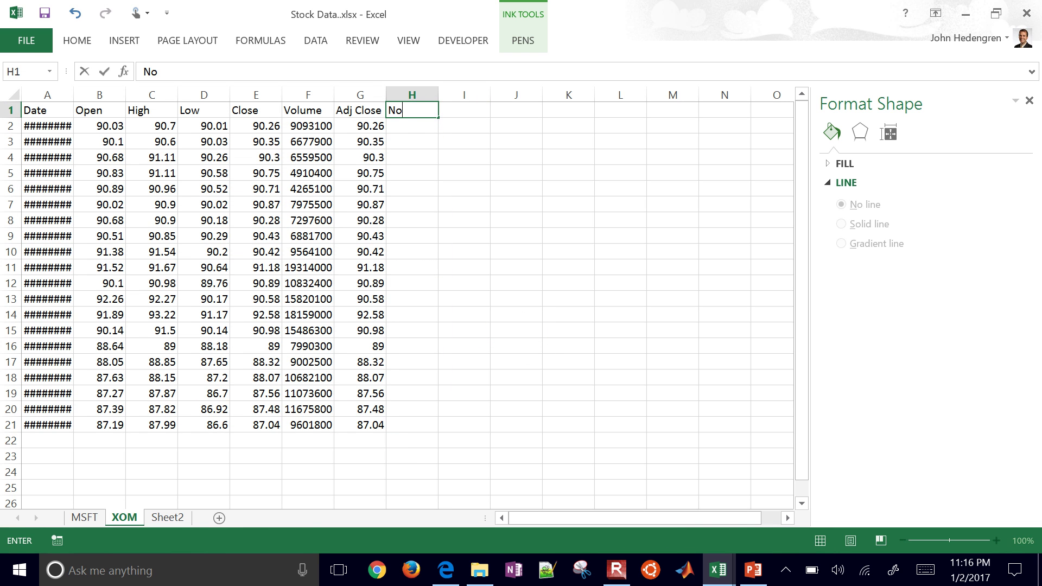
key(Return)
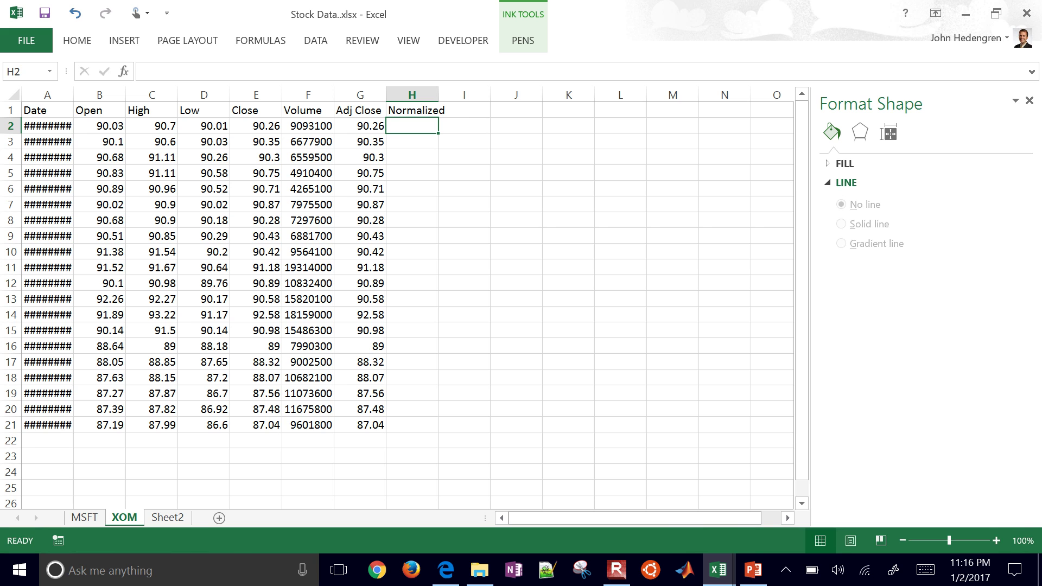
Try to enter a formula in H2 that divides the Close price in E2 by the MAX function
text(=)
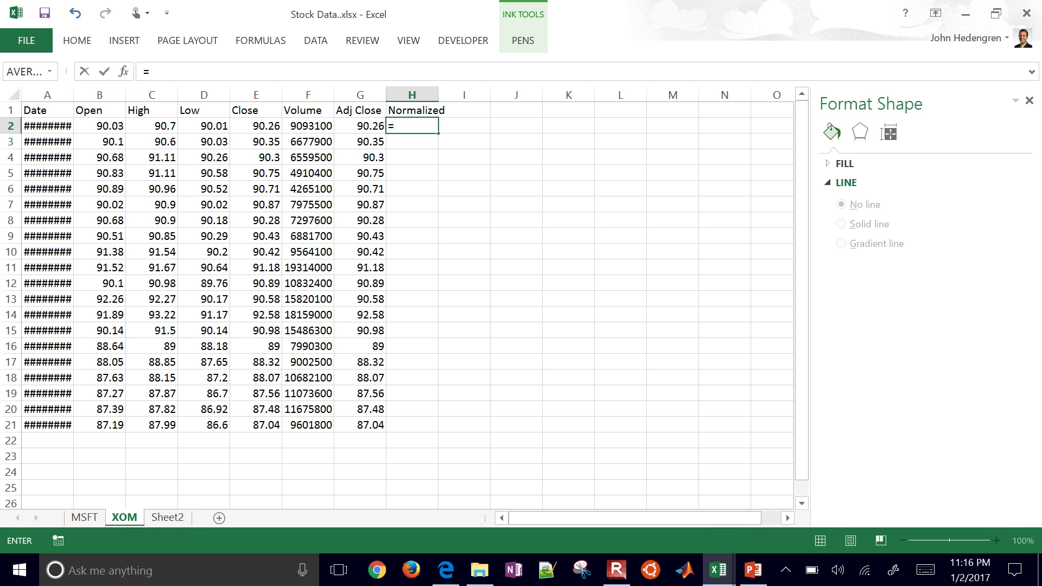
key(Left)
key(Left)
key(Left)
text(/)
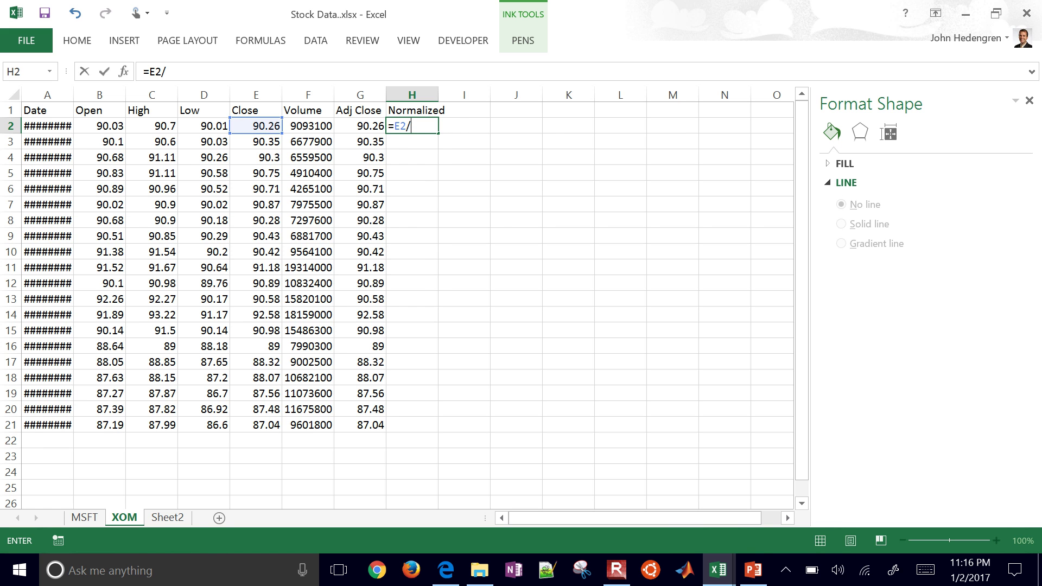
text(ma)
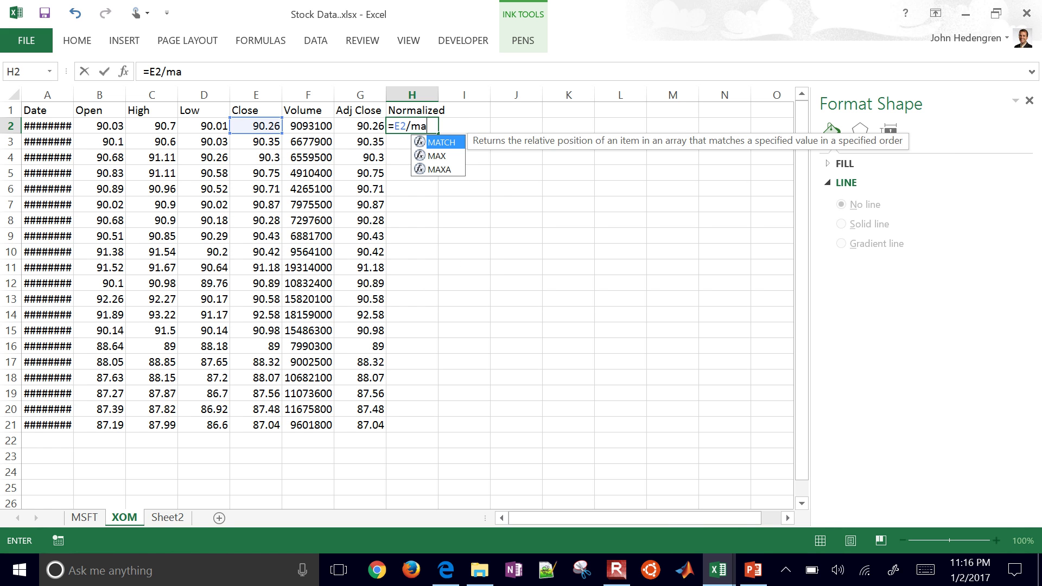
key(Down)
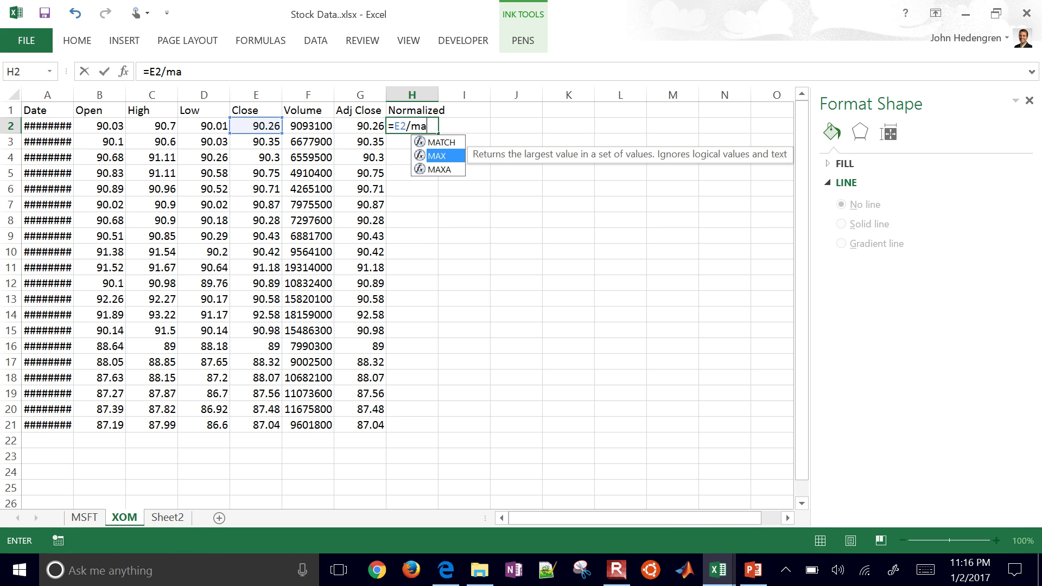
key(Return)
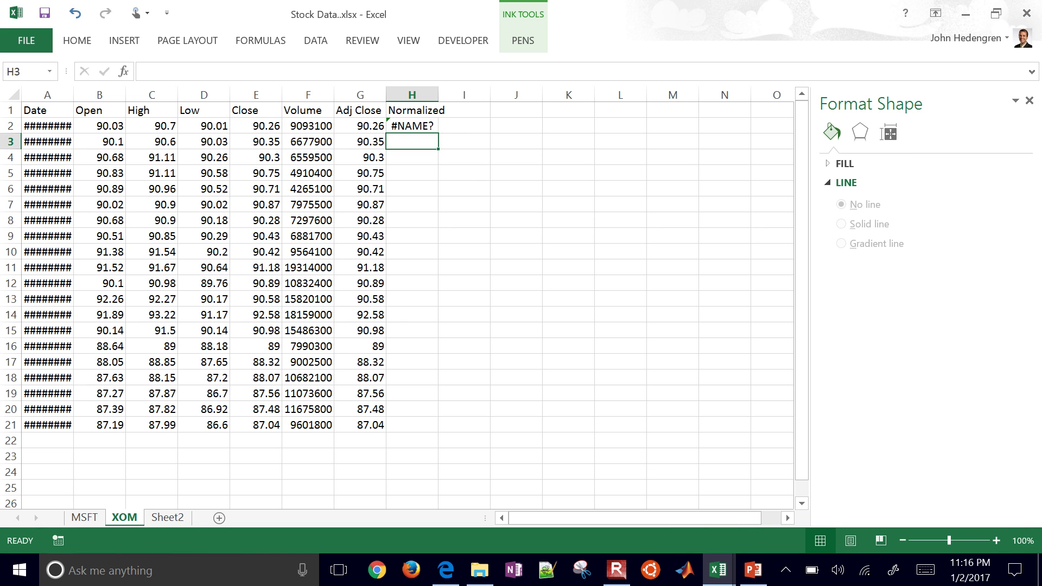
Correct the H2 formula to =E2/MAX($E$2:$E$21), with absolute references for the Close price range
click(412, 126)
double_click(412, 126)
text(x()
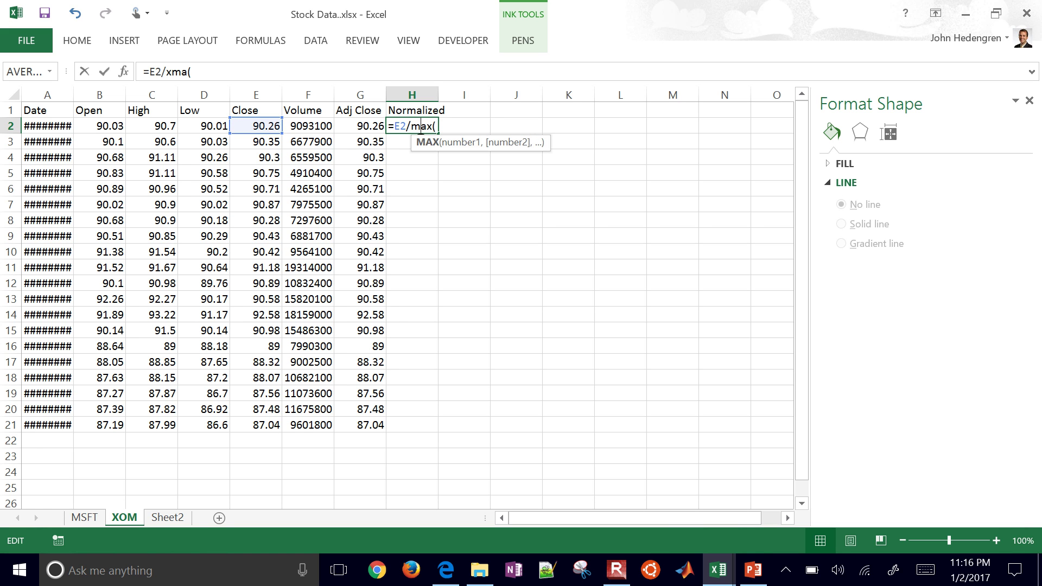
key(Right)
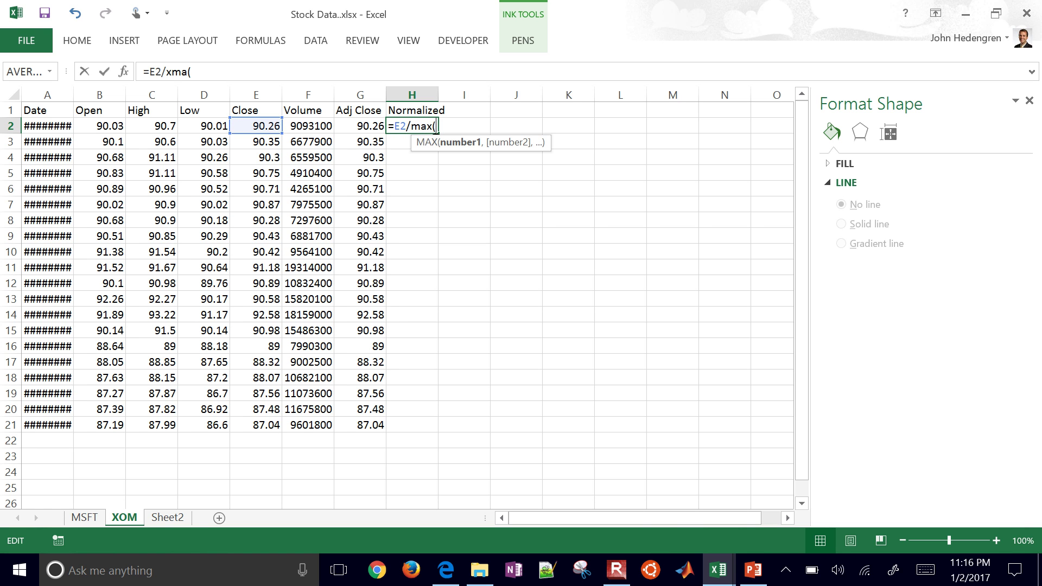
click(255, 126)
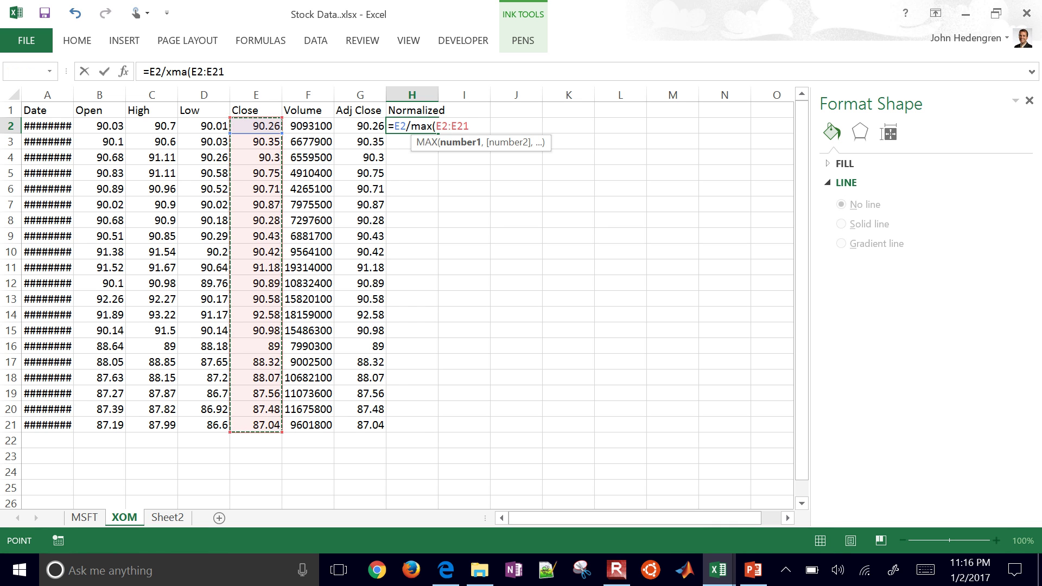
key(F4)
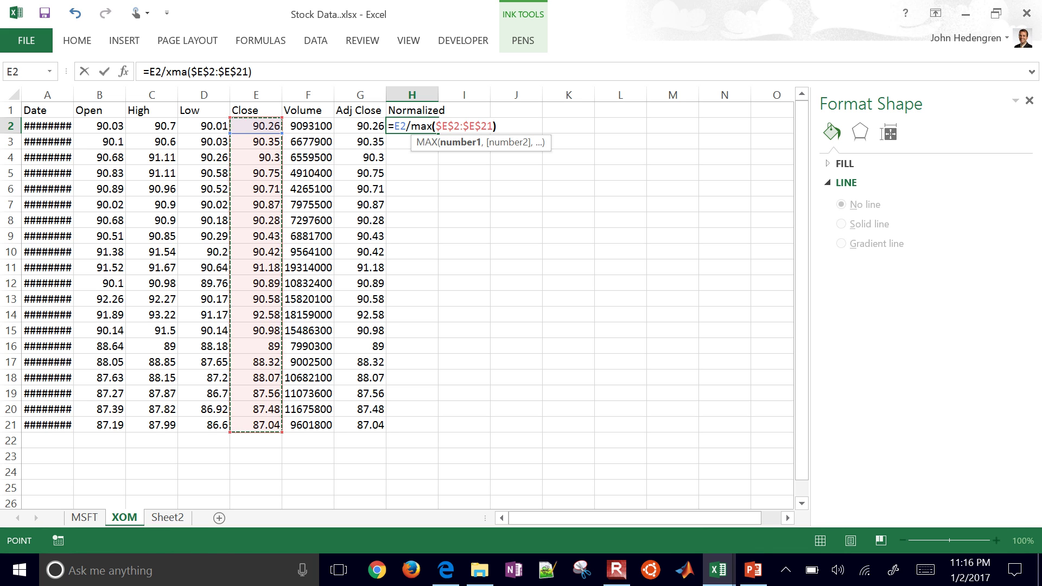
text())
key(Return)
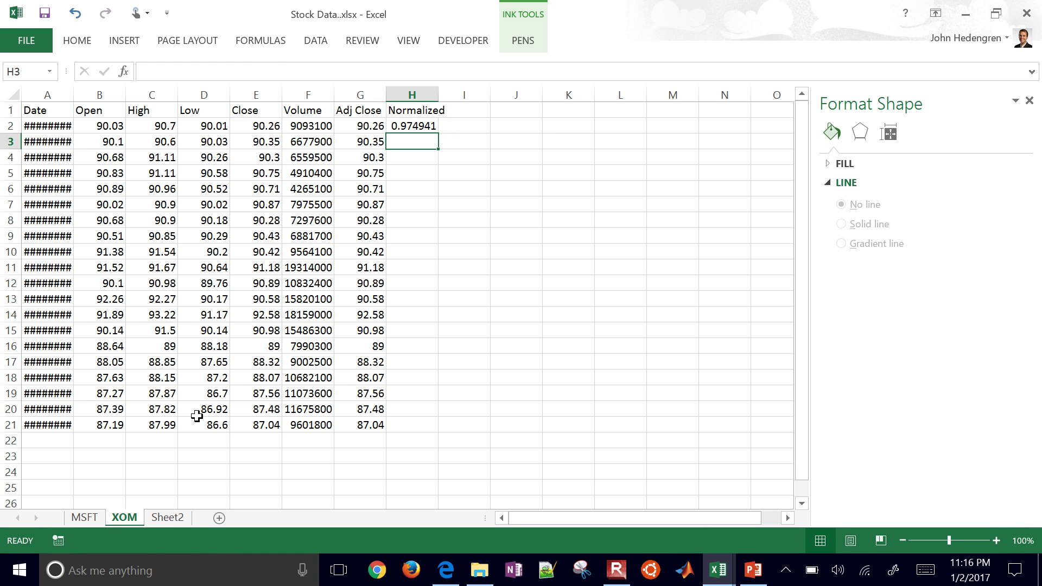
Fill the H2 formula down through H21 and check the cell references of the copied formula in H12
click(416, 125)
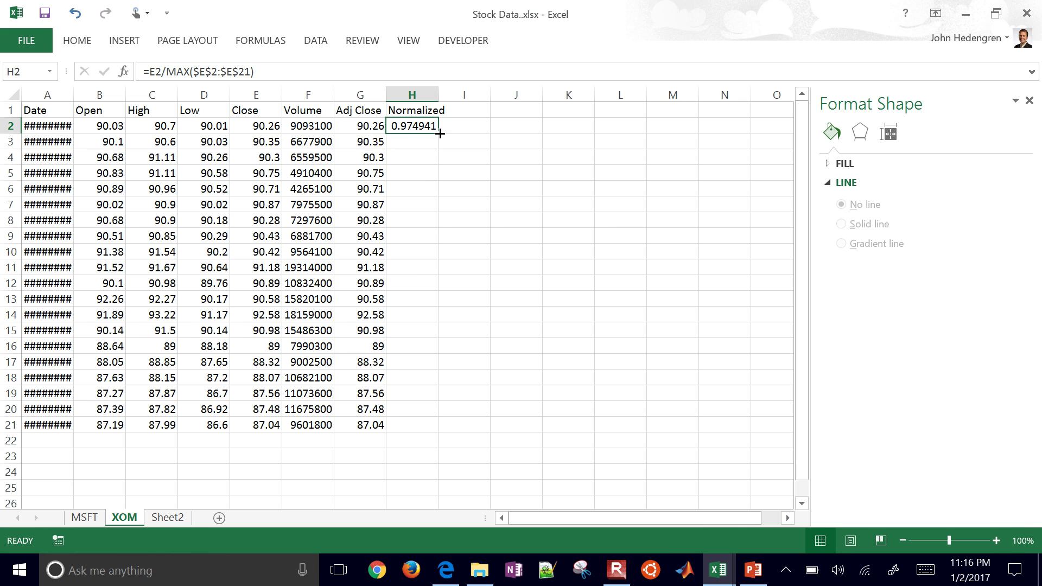
double_click(438, 133)
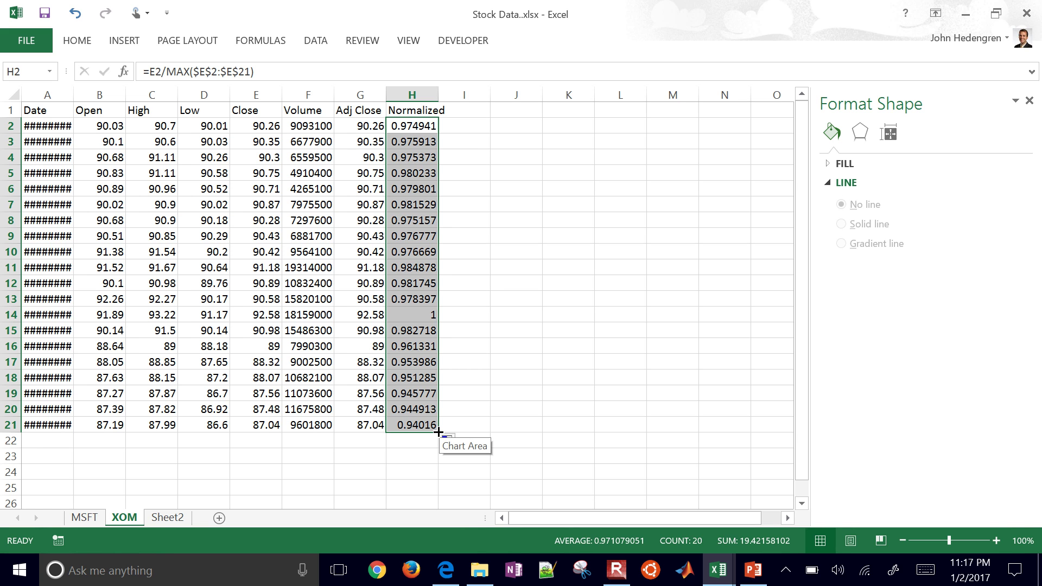
key(Up)
double_click(425, 281)
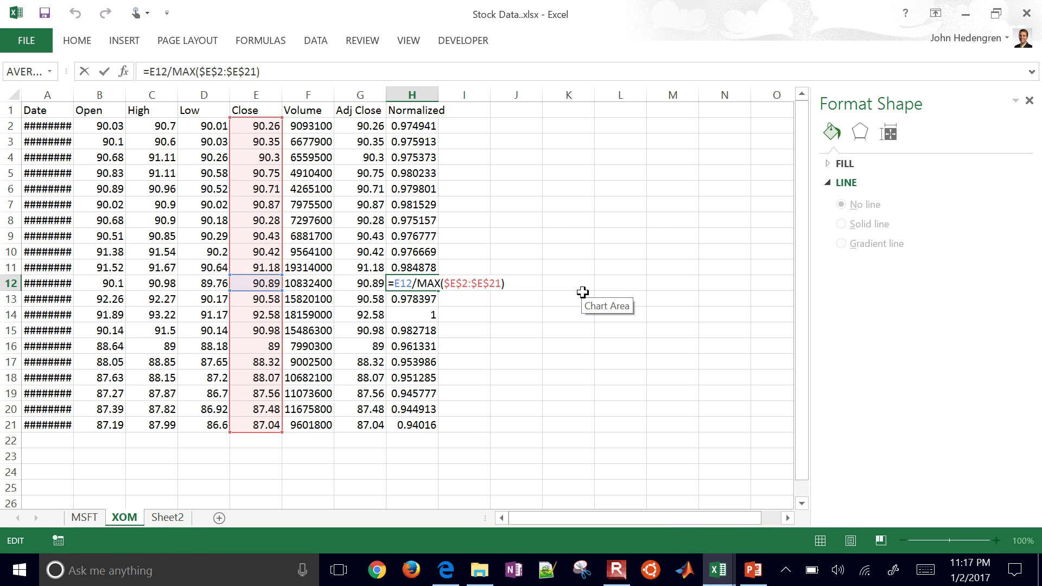
key(Return)
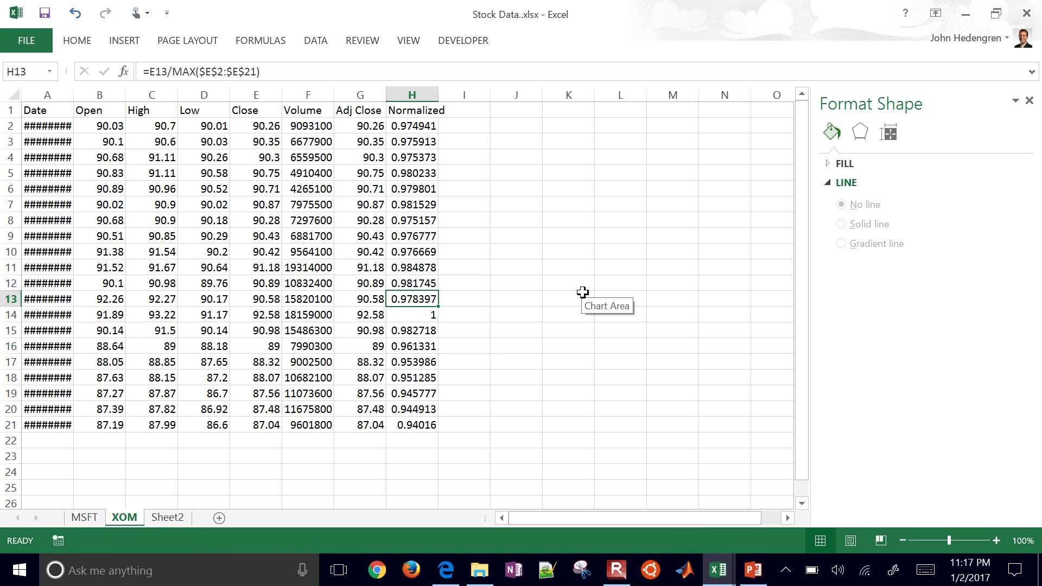
Autofit the width of the Date column on the XOM sheet and go to Sheet2
double_click(74, 94)
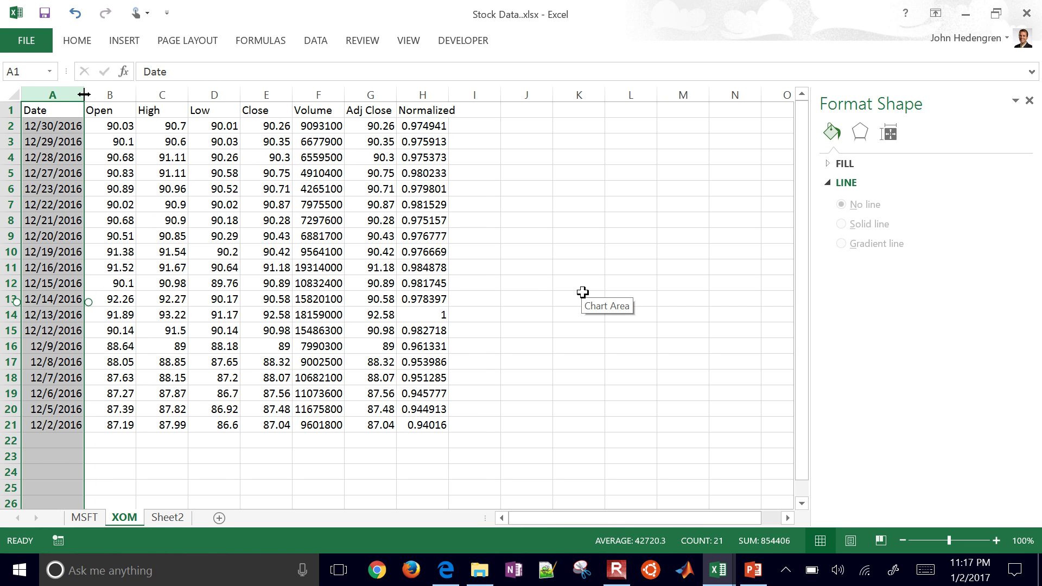
click(167, 518)
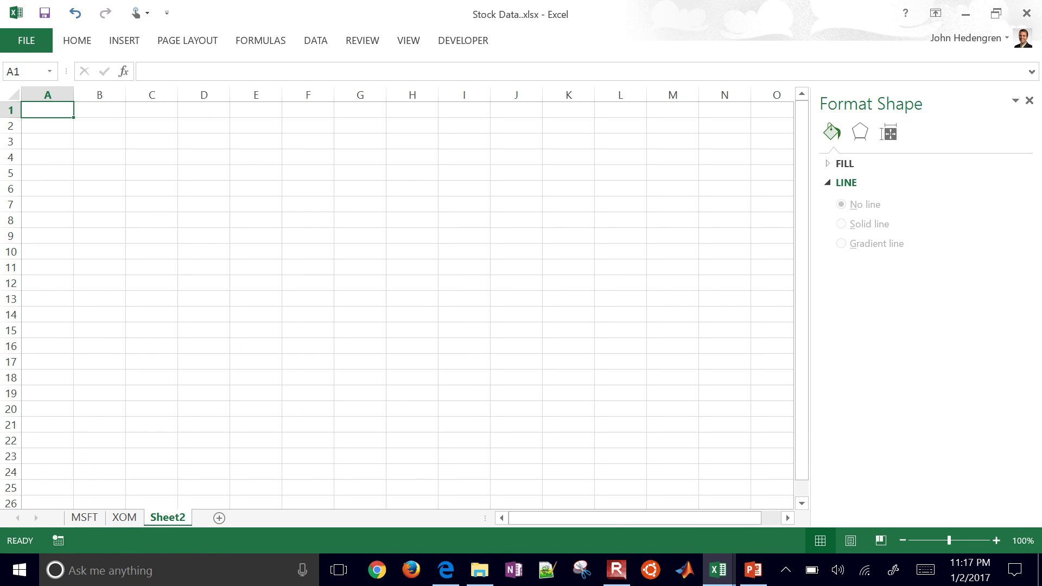
Switch to Edge, search Yahoo Finance for apple, and load the historical data page for Apple Inc. (AAPL)
click(446, 569)
click(389, 105)
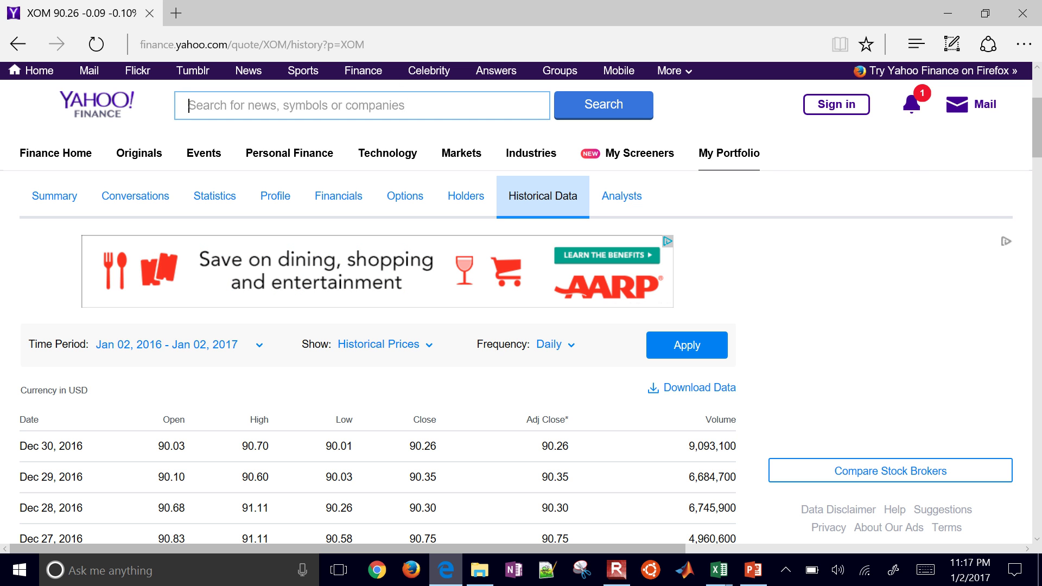
text(a)
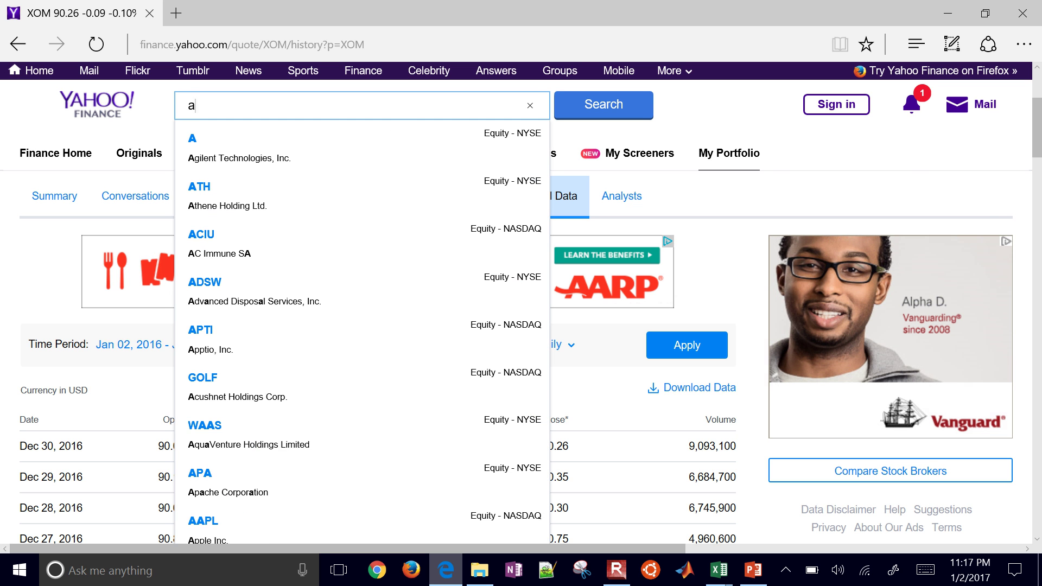
text(pple)
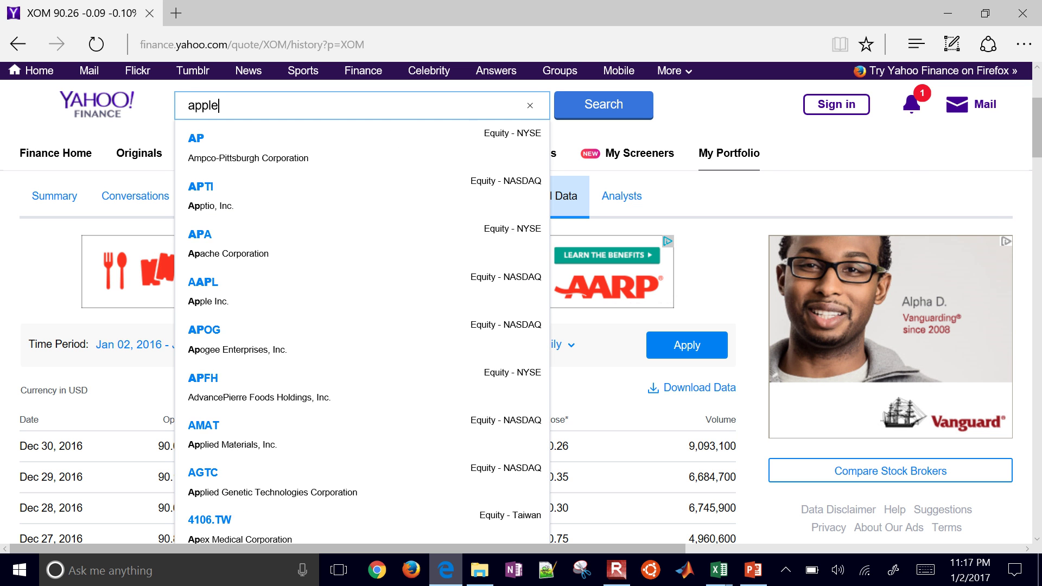
click(227, 146)
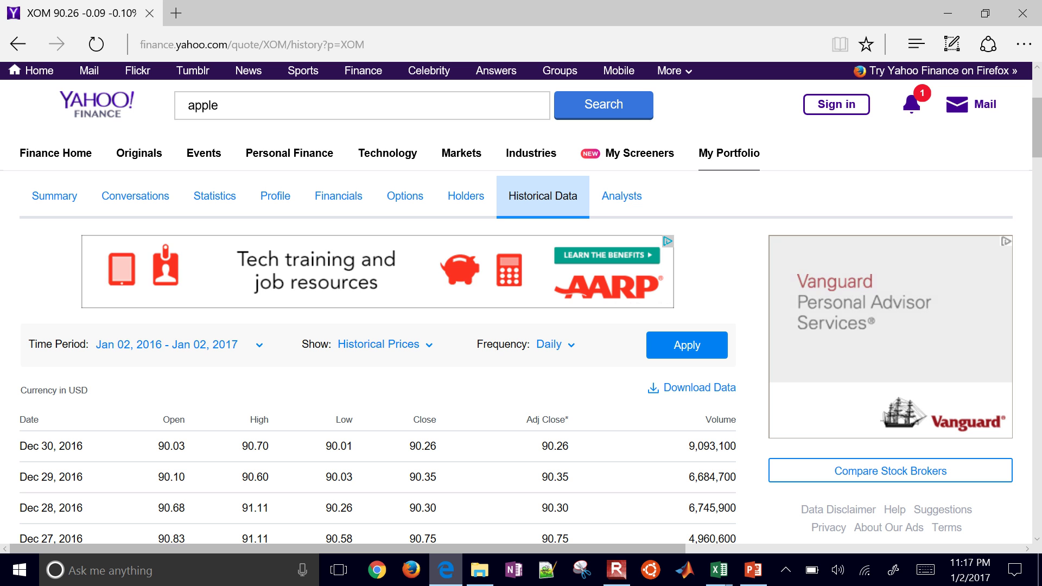
click(607, 107)
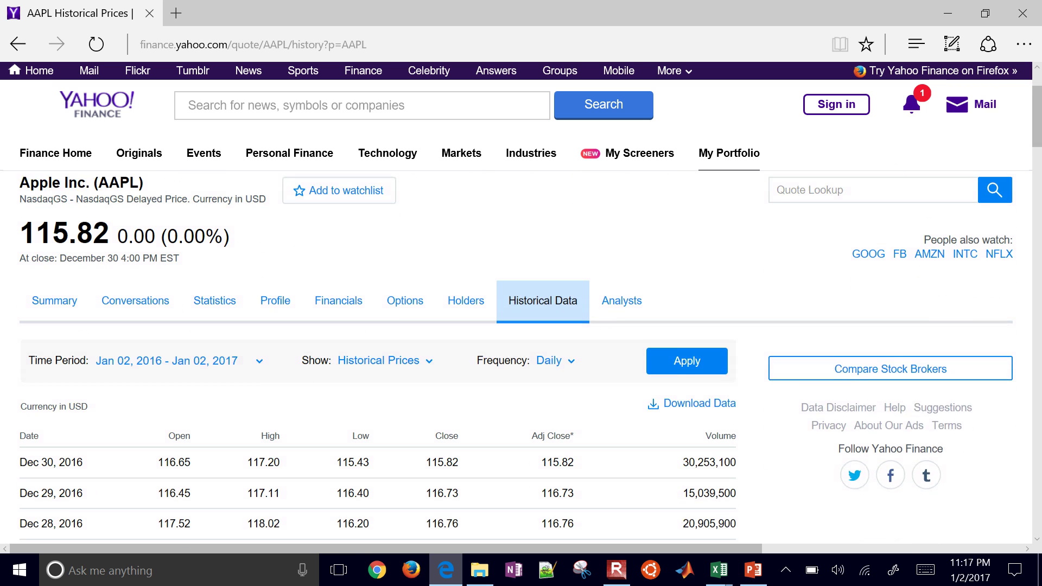
Download the daily AAPL historical prices, save the CSV file, and open table (2).csv from its download folder
click(699, 386)
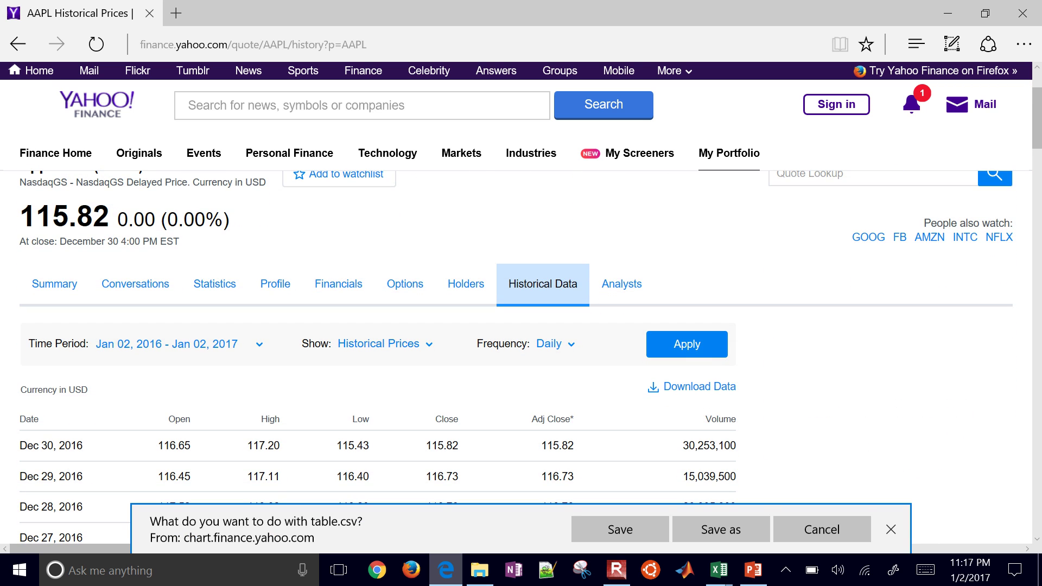
click(619, 529)
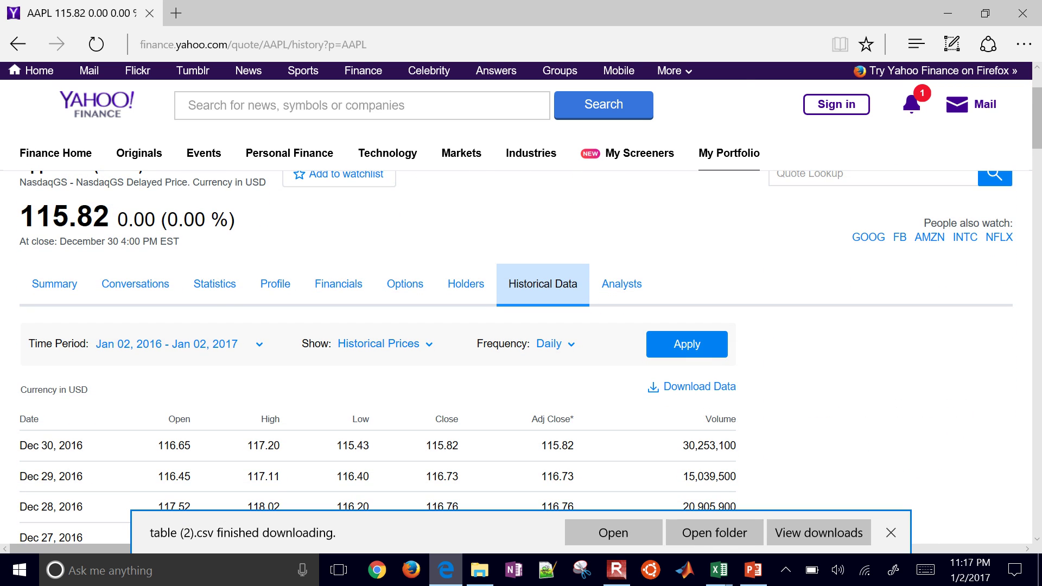
click(714, 532)
double_click(436, 141)
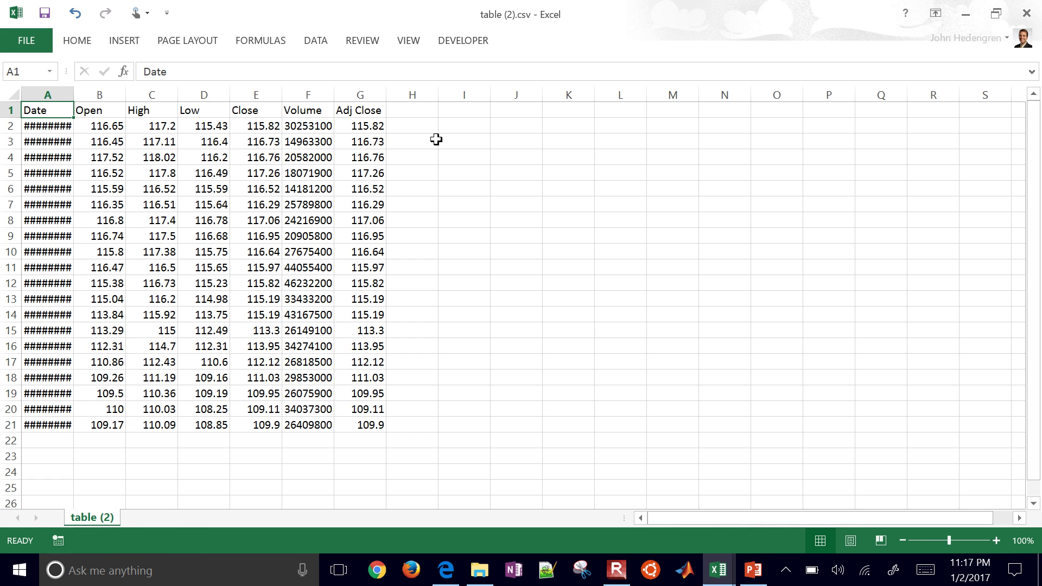
Copy the AAPL price table A1:G21 from table (2).csv and paste it at A1 of Sheet2 in the Stock Data workbook
key(ctrl+a)
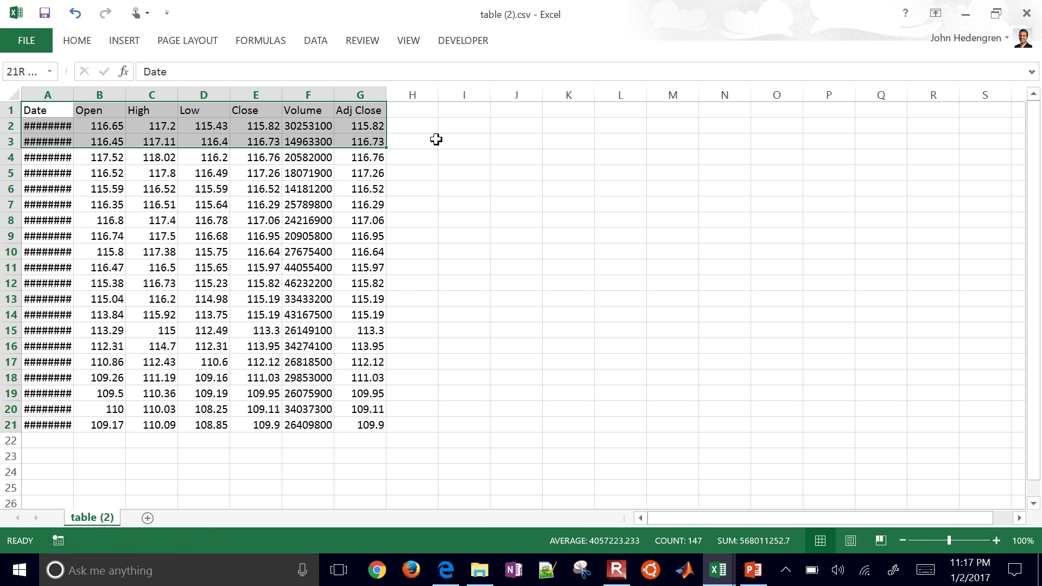
key(ctrl+c)
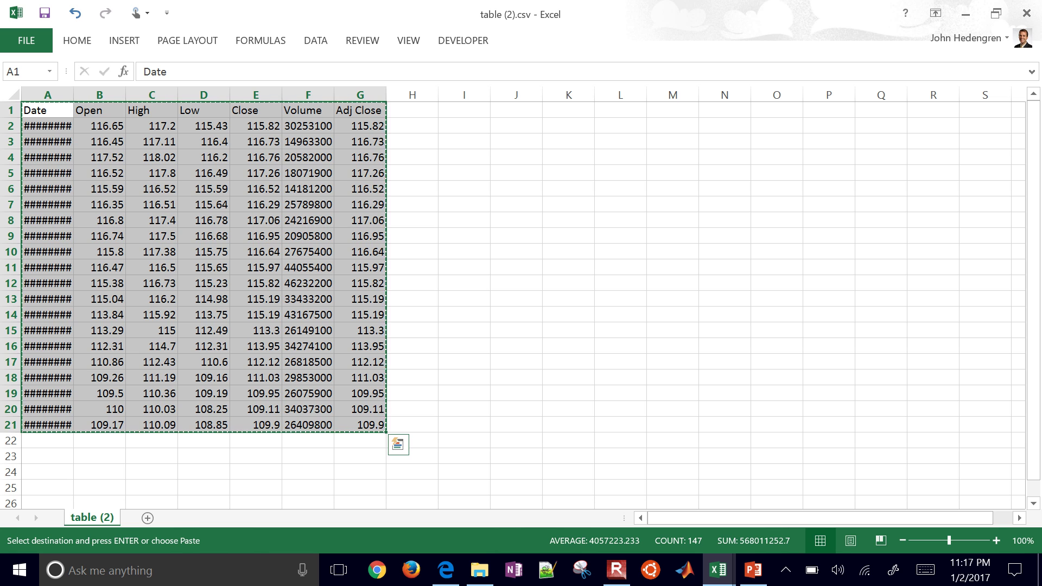
click(717, 569)
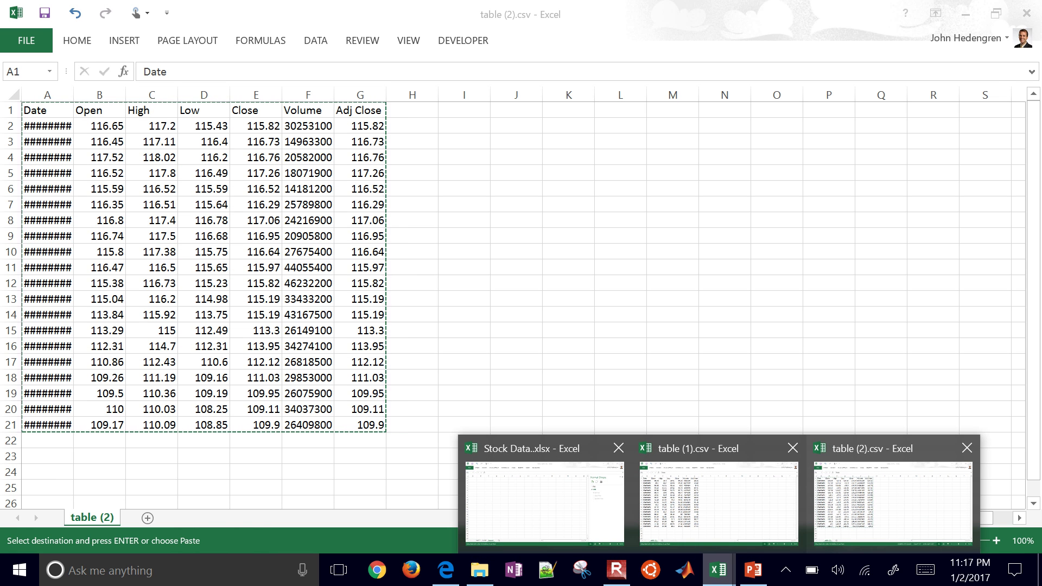
click(537, 501)
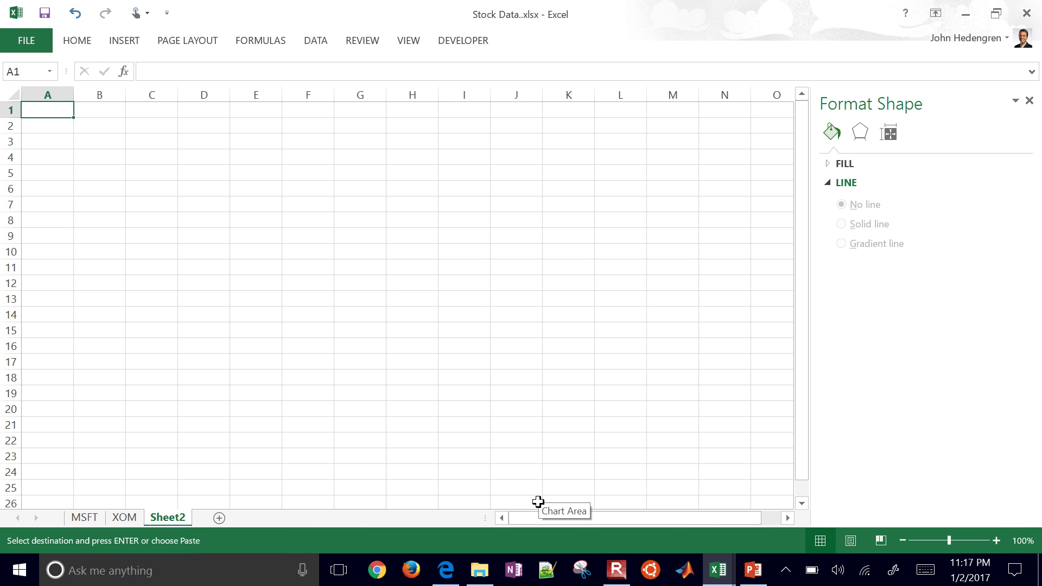
key(ctrl+v)
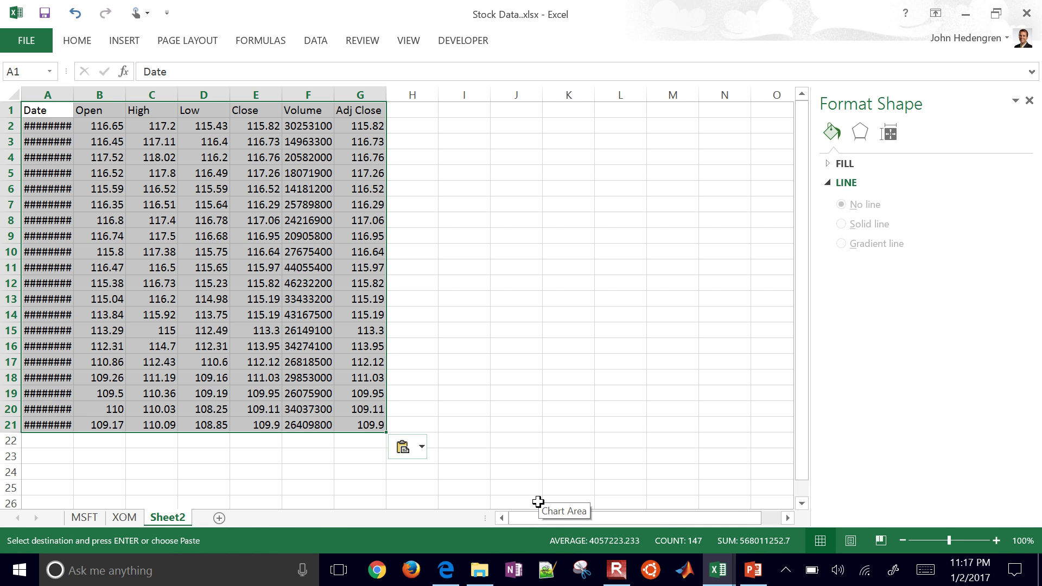
Rename the Sheet2 worksheet as APPL
click(173, 517)
double_click(173, 515)
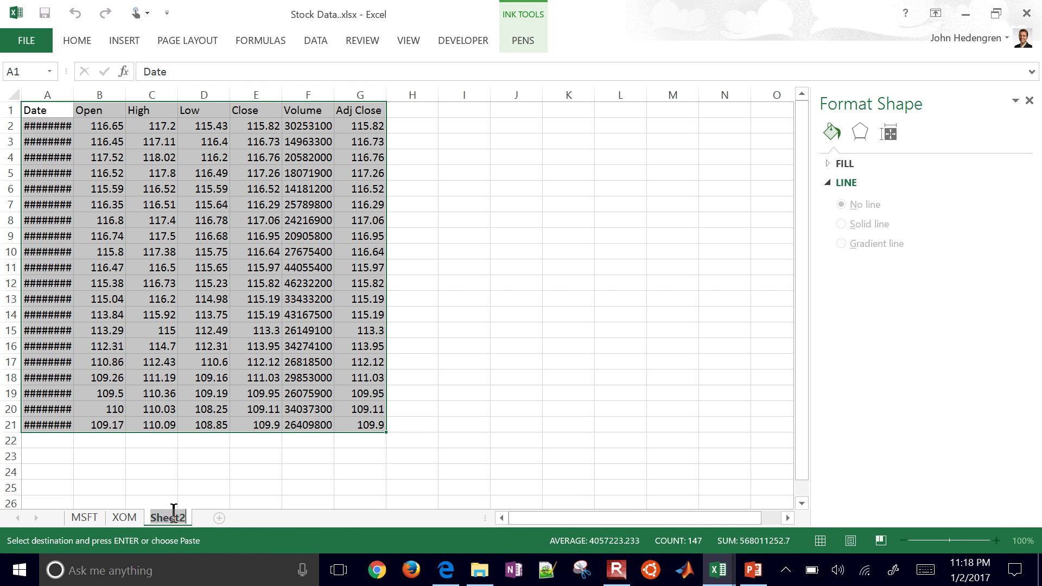
text(APPL)
click(505, 408)
Enter the column heading Normalized in cell H1 of the APPL sheet
click(412, 110)
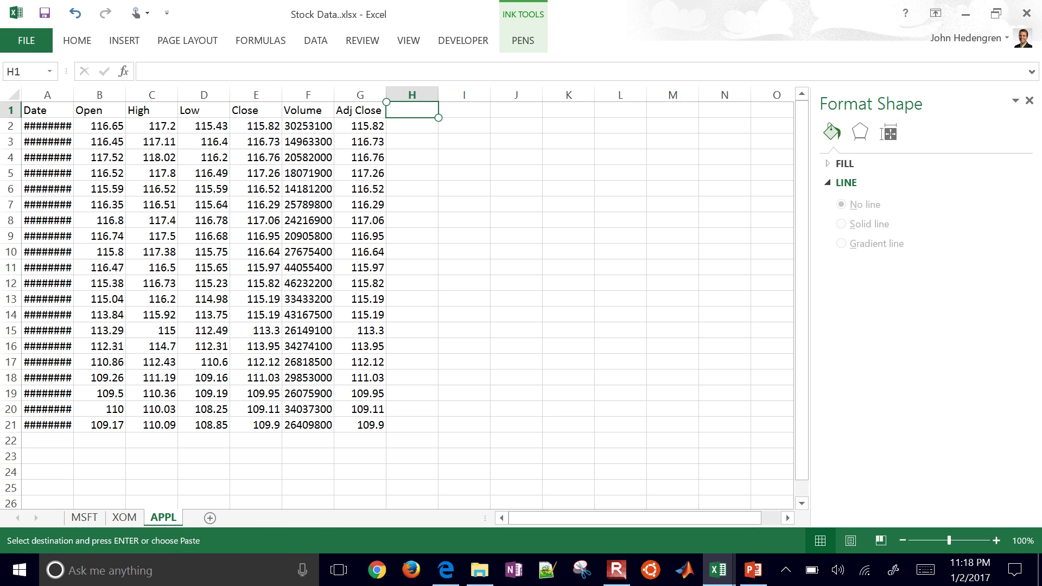
text(Normalized)
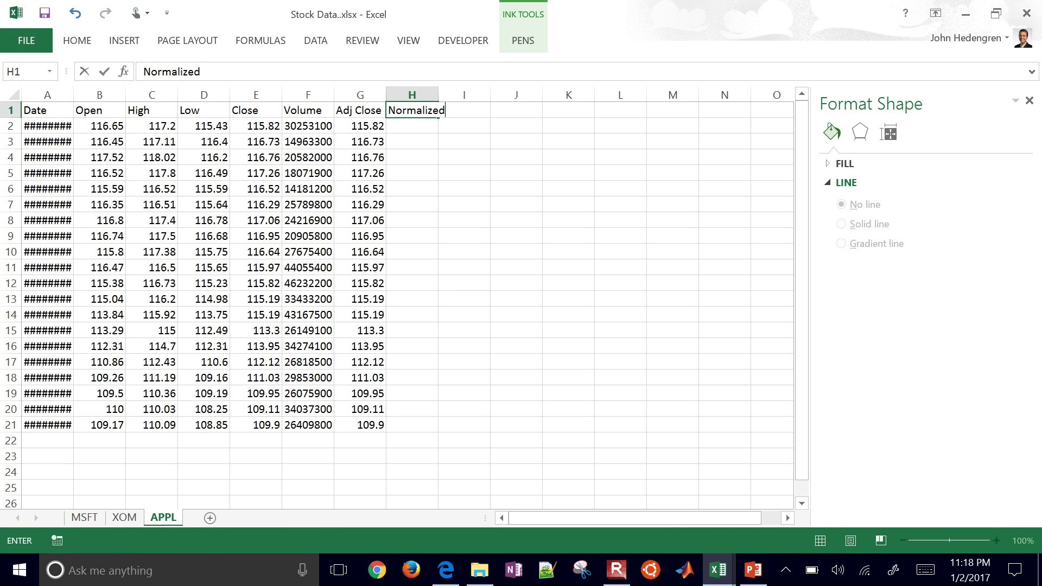
key(Return)
Enter the formula =E2/MAX($E$2:$E$21) in cell H2 to normalize the first closing price
text(=)
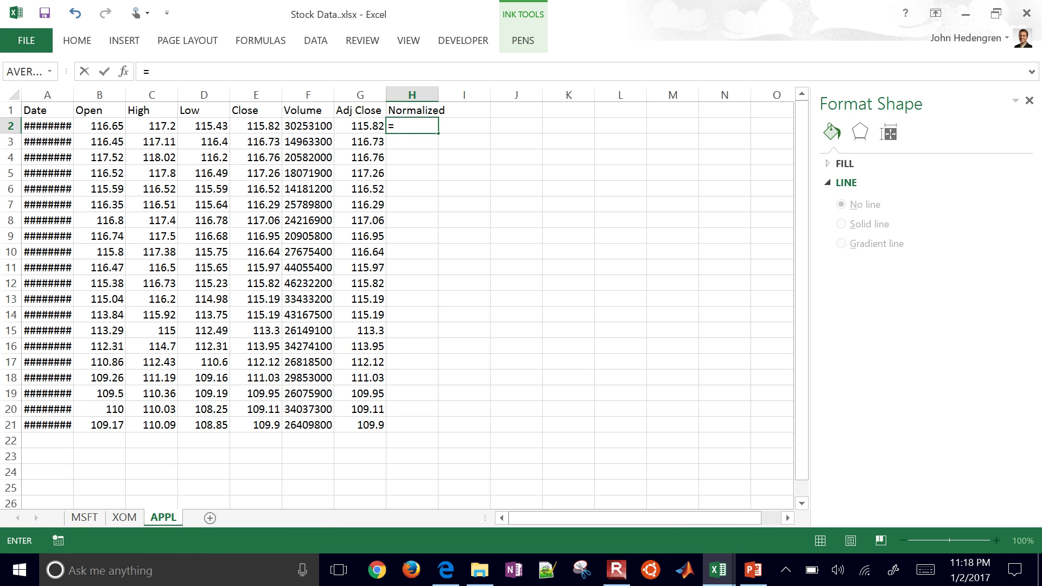
key(Left)
key(Left)
key(Left)
text(/)
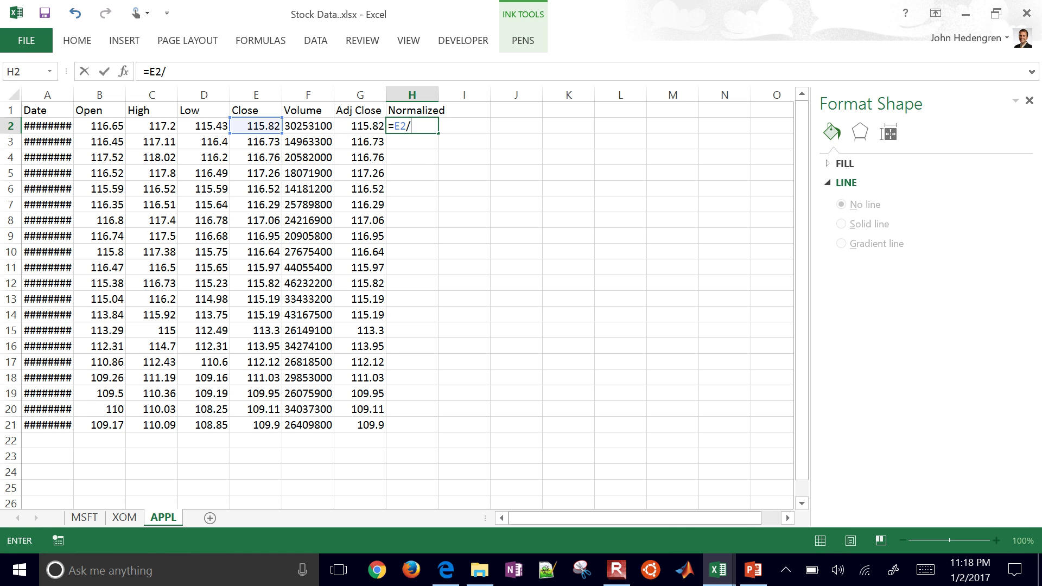
text(max()
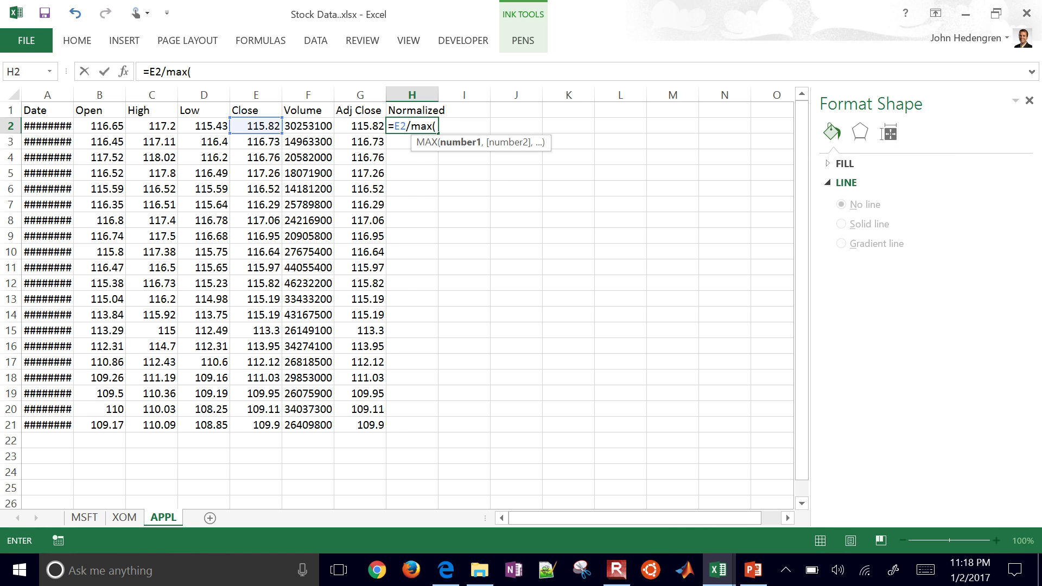
key(Left)
key(Left)
key(Left)
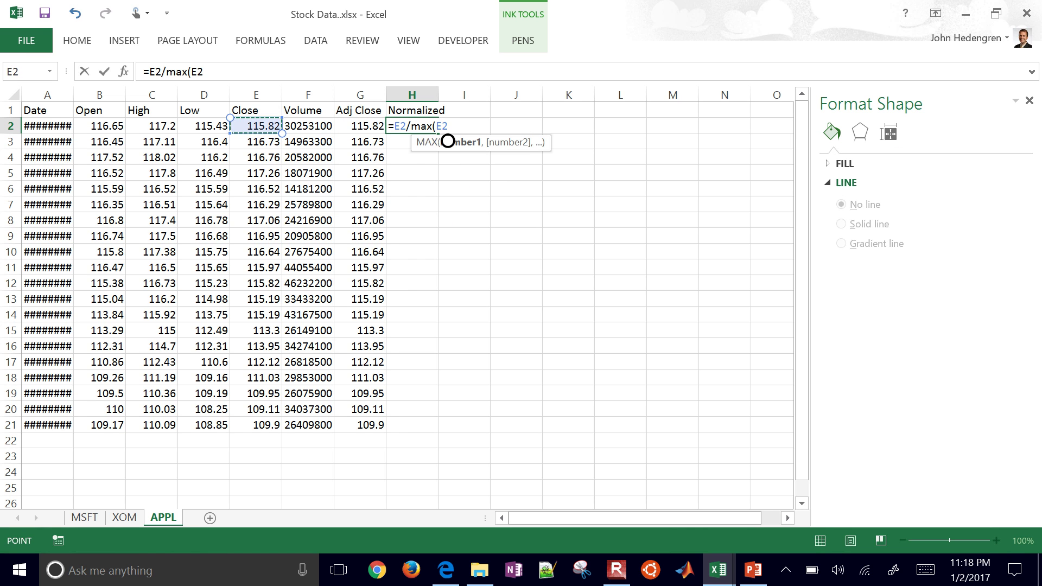
key(ctrl+shift+Down)
key(F4)
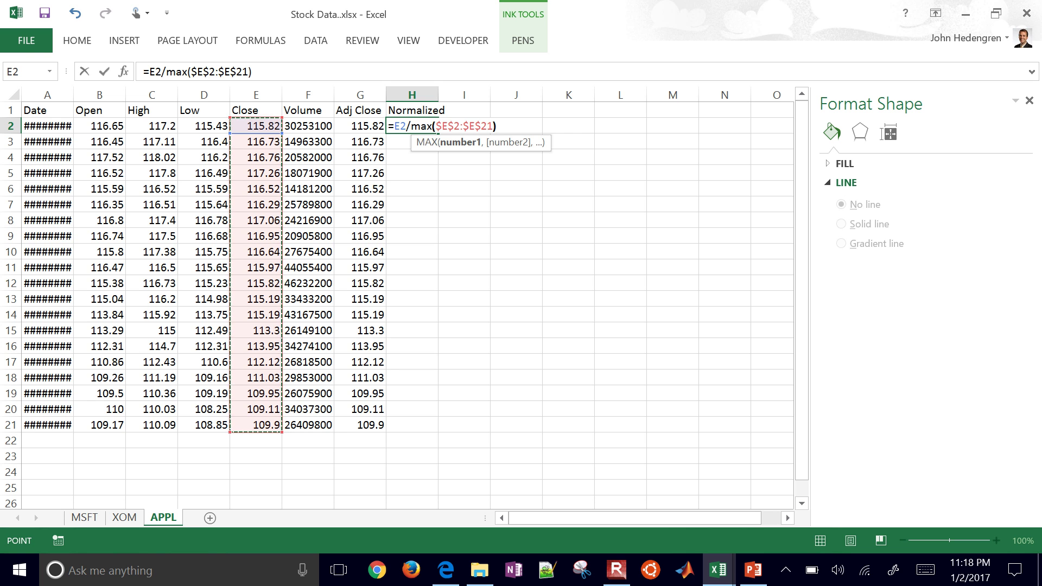
key(Return)
Fill the normalization formula in H2 down the column to H21
click(412, 126)
click(412, 174)
click(412, 126)
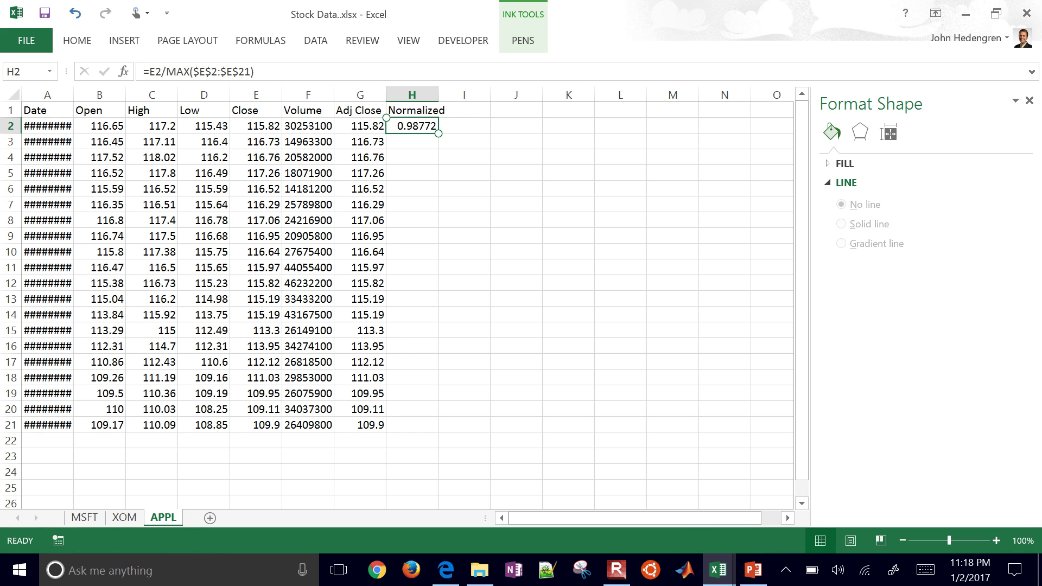
click(434, 271)
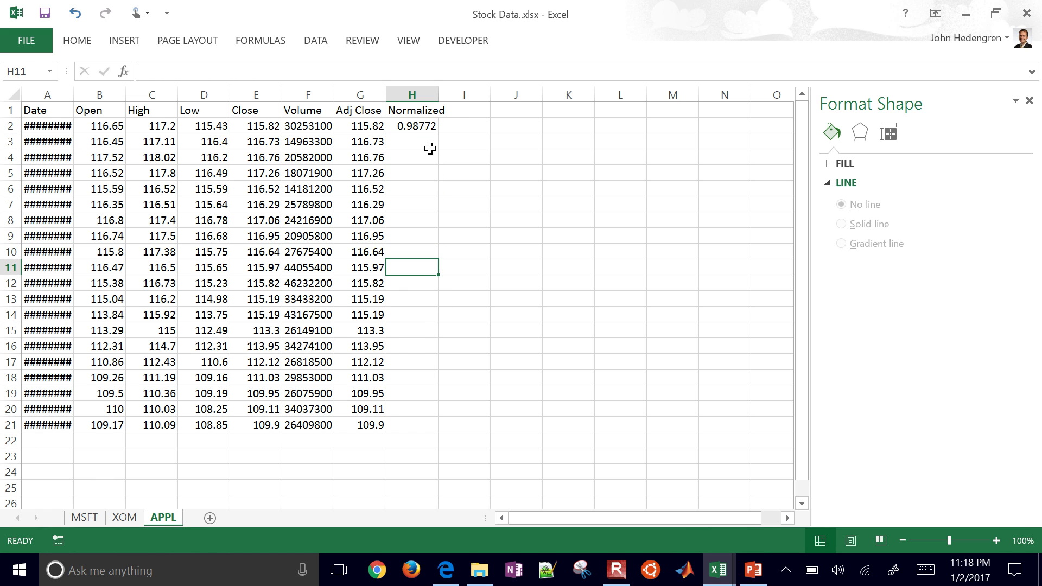
click(415, 126)
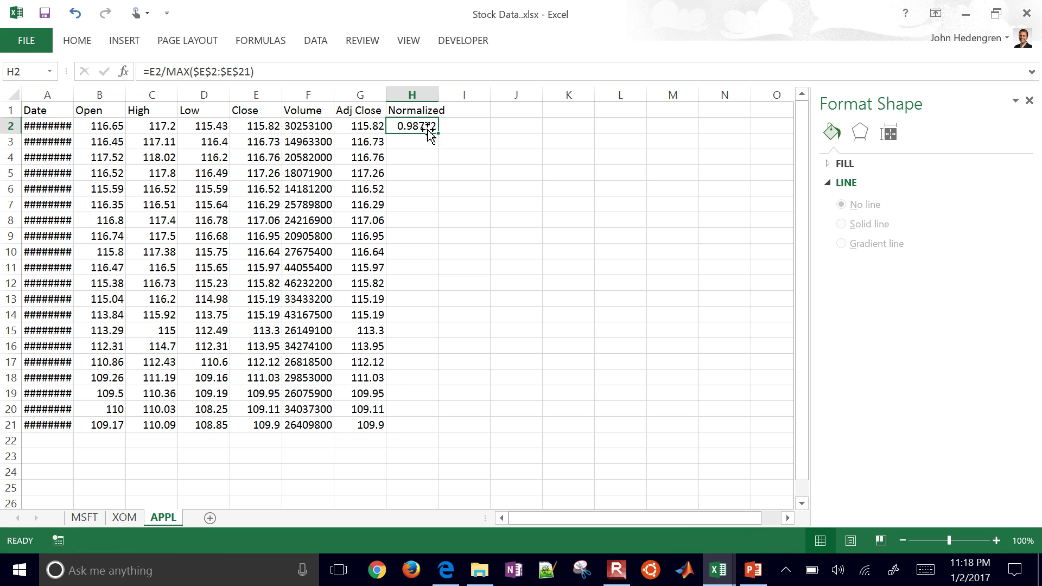
double_click(437, 135)
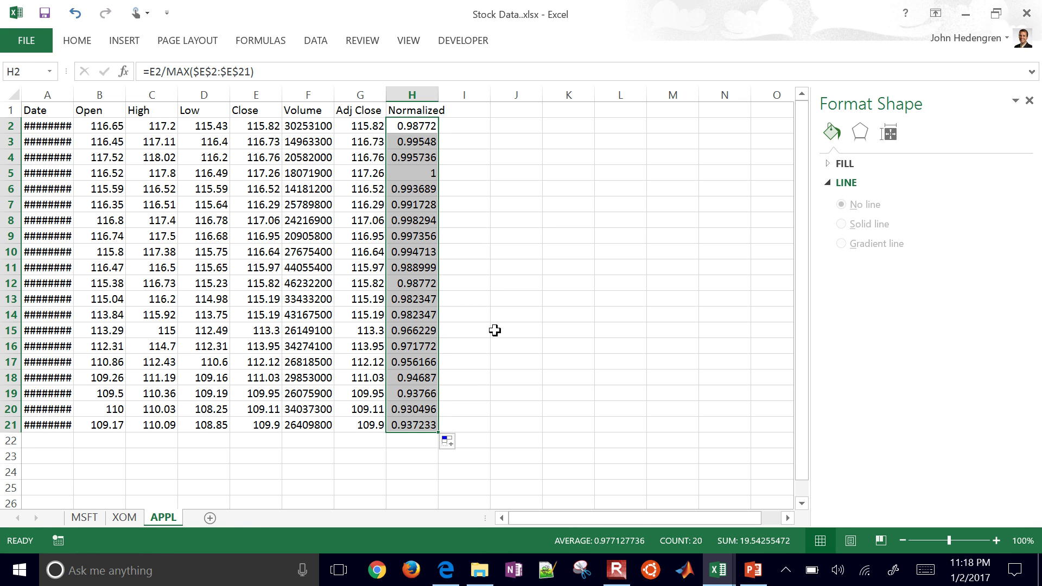
Add a new worksheet after APPL and insert an empty scatter chart with smooth lines and markers on it
click(209, 518)
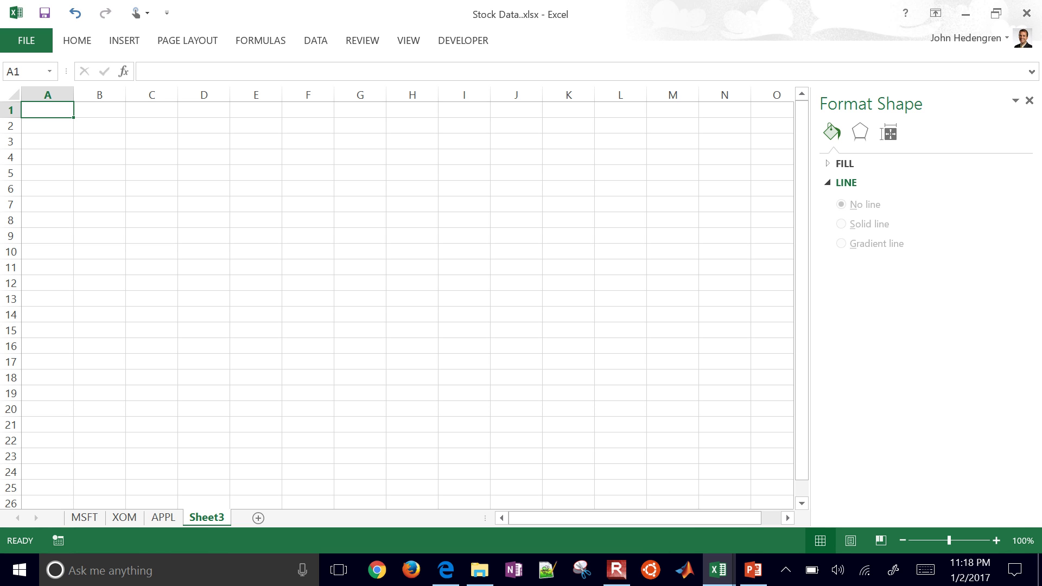
click(124, 41)
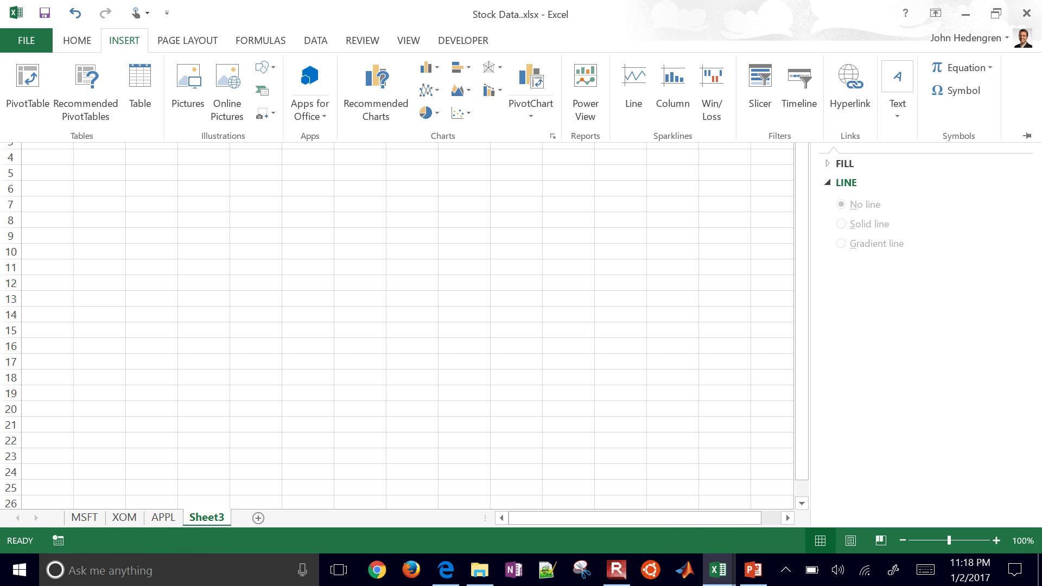
click(461, 113)
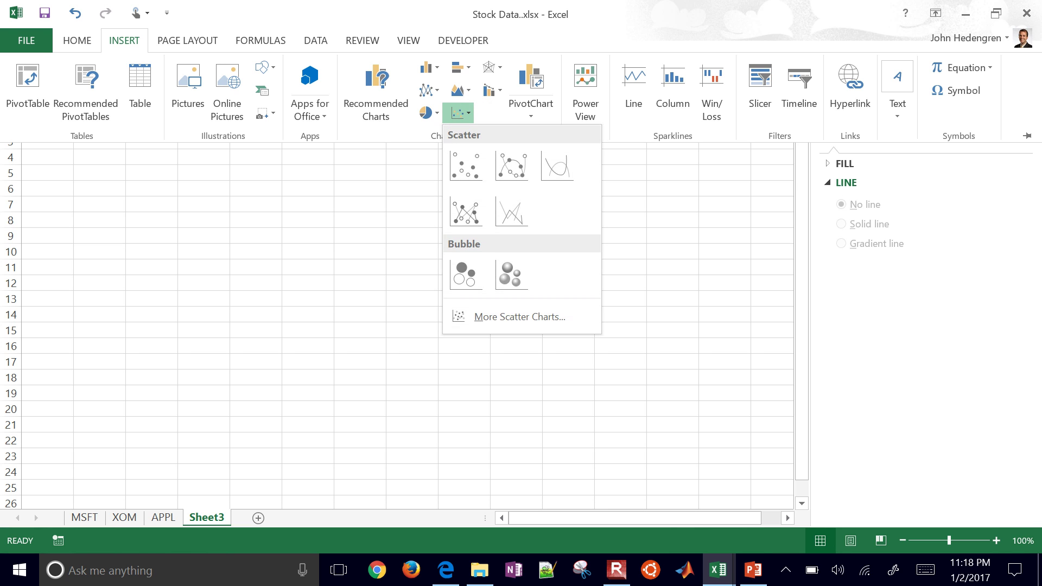
click(512, 166)
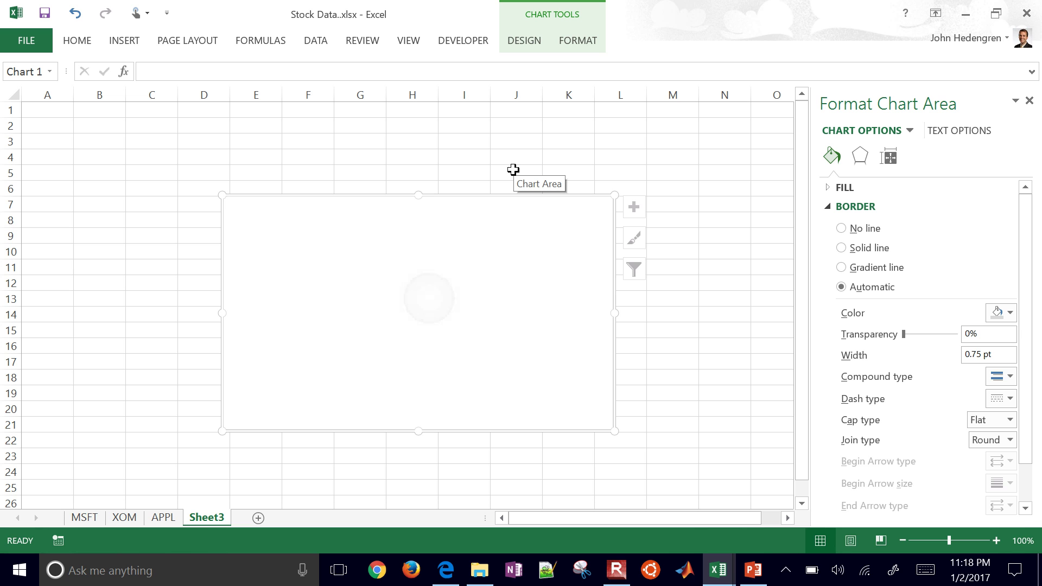
Open the empty chart's data source selection and add a series named MSFT
right_click(429, 296)
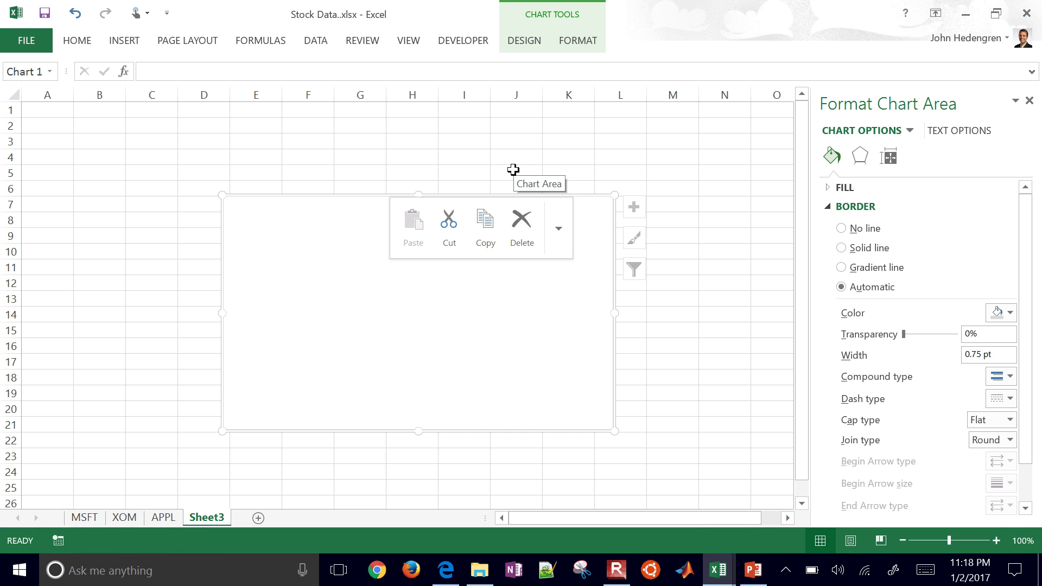
click(284, 293)
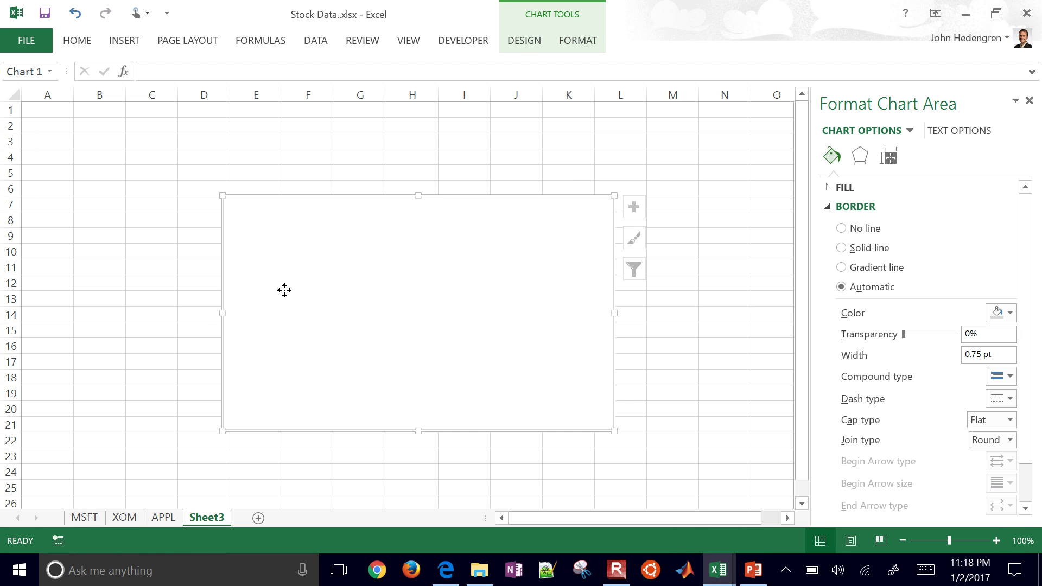
right_click(285, 290)
click(380, 307)
right_click(380, 307)
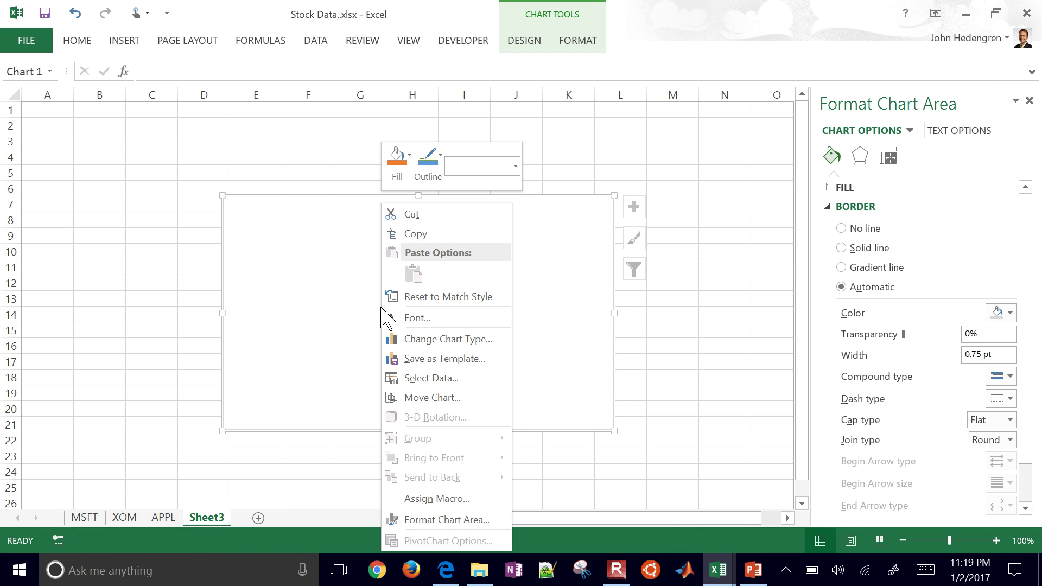
click(437, 379)
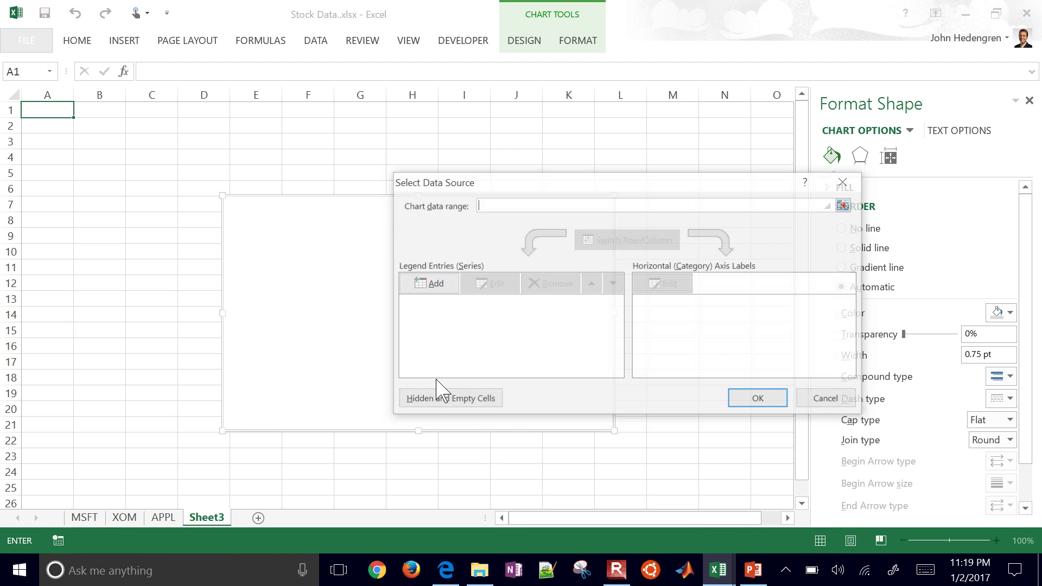
click(434, 286)
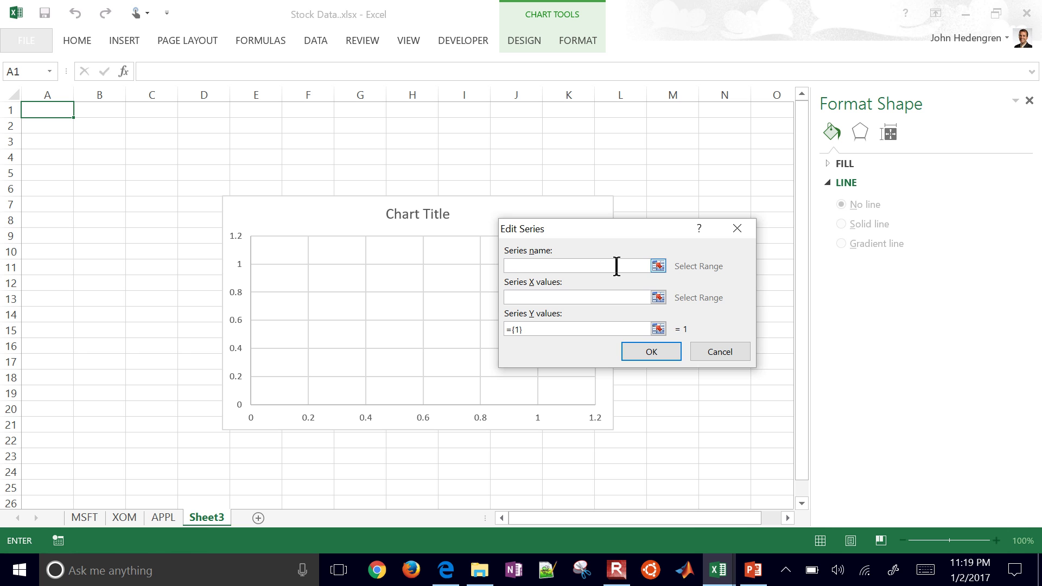
text(MSFT)
Set the MSFT series X values to the dates in =MSFT!$A$2:$A$21
click(659, 295)
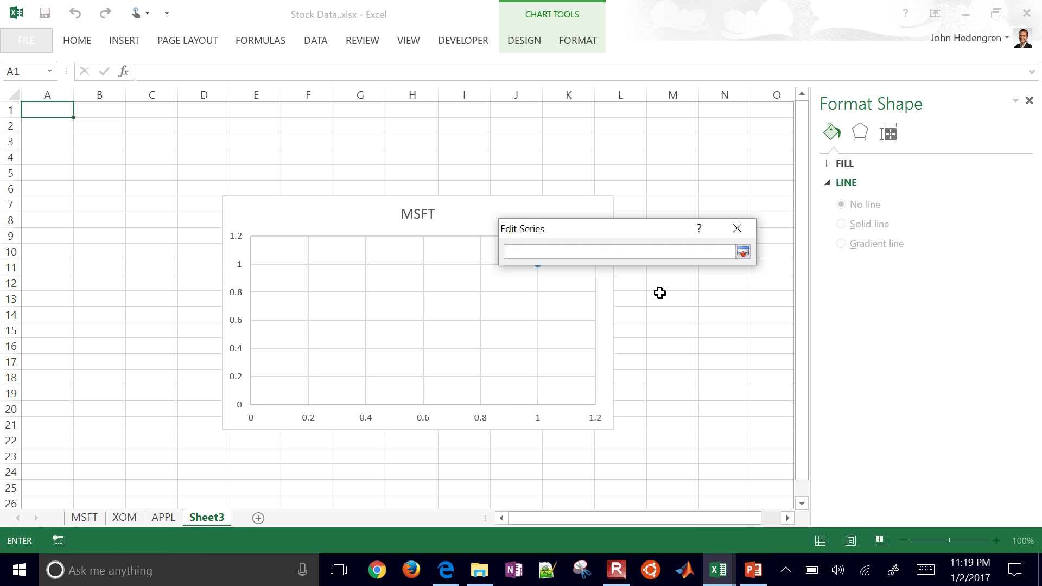
click(744, 253)
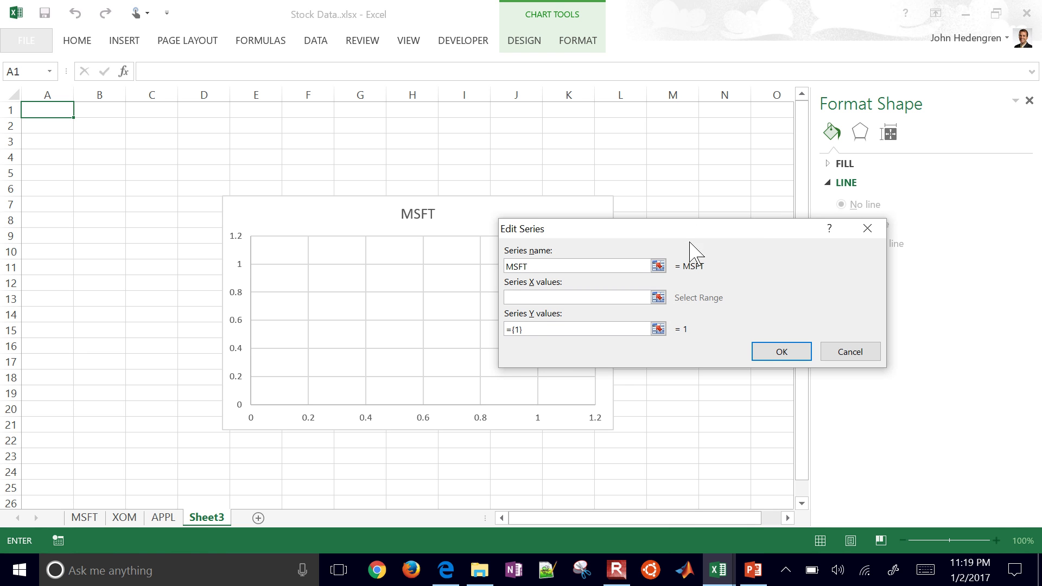
click(658, 298)
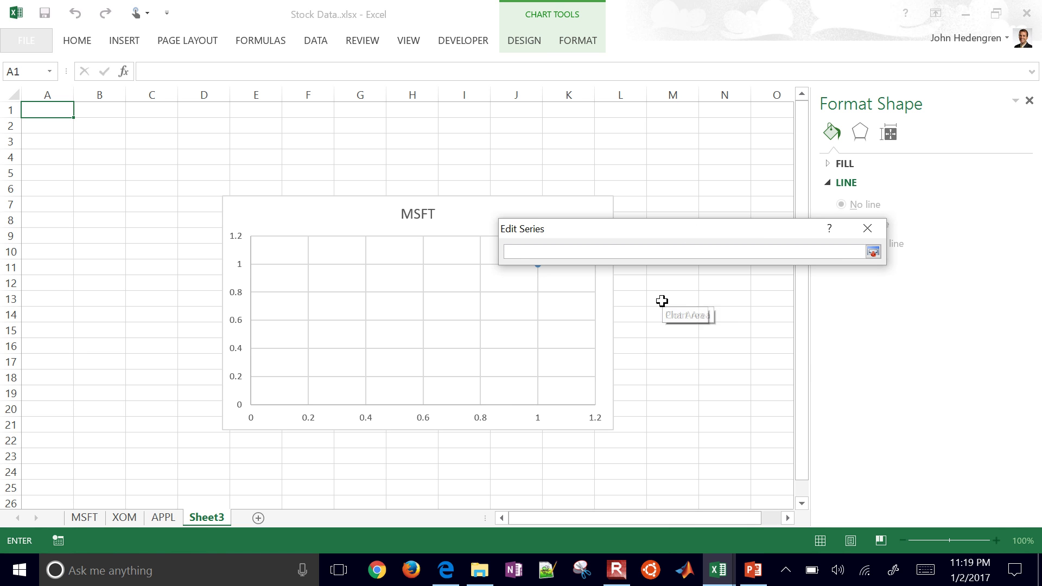
click(74, 521)
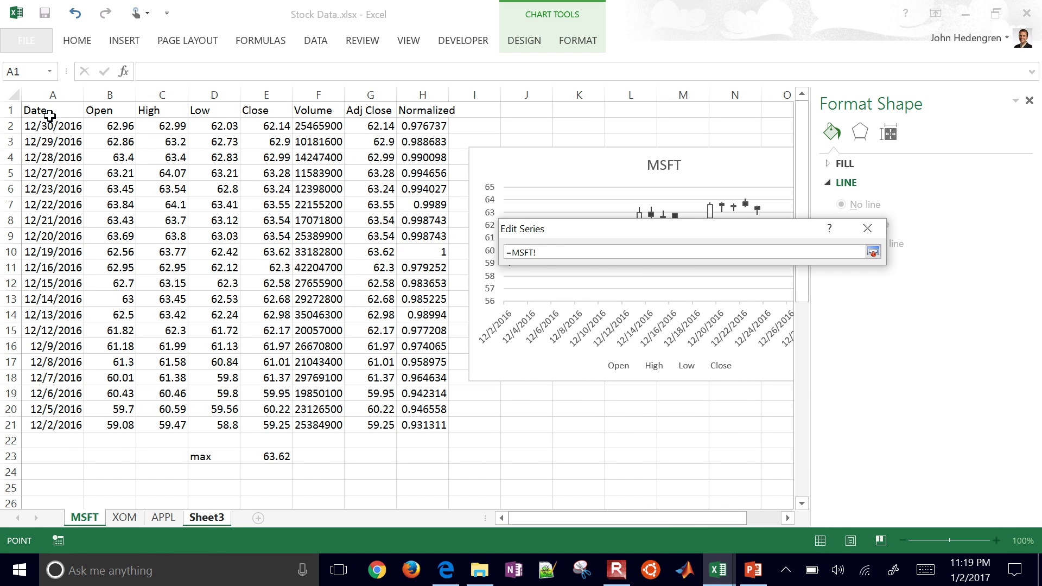
drag(52, 126, 54, 426)
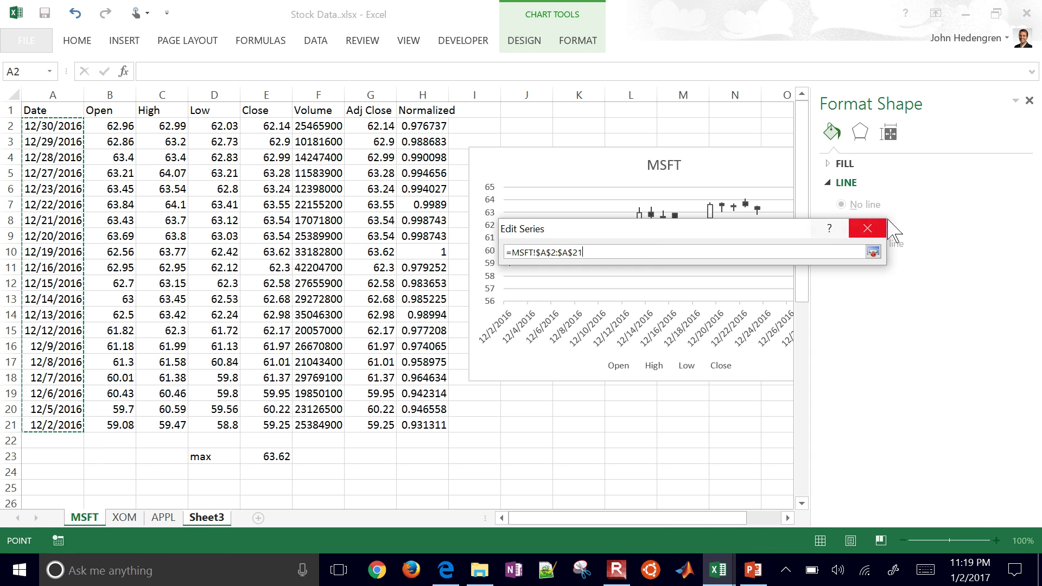
click(873, 252)
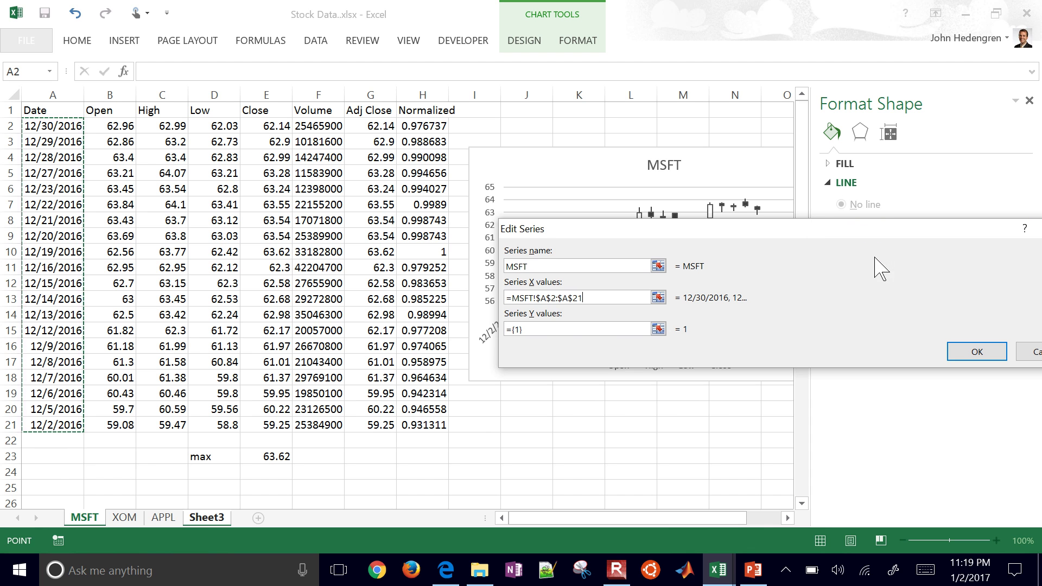
Set the MSFT series Y values to the normalized prices in =MSFT!$H$2:$H$21 and accept the series
click(658, 330)
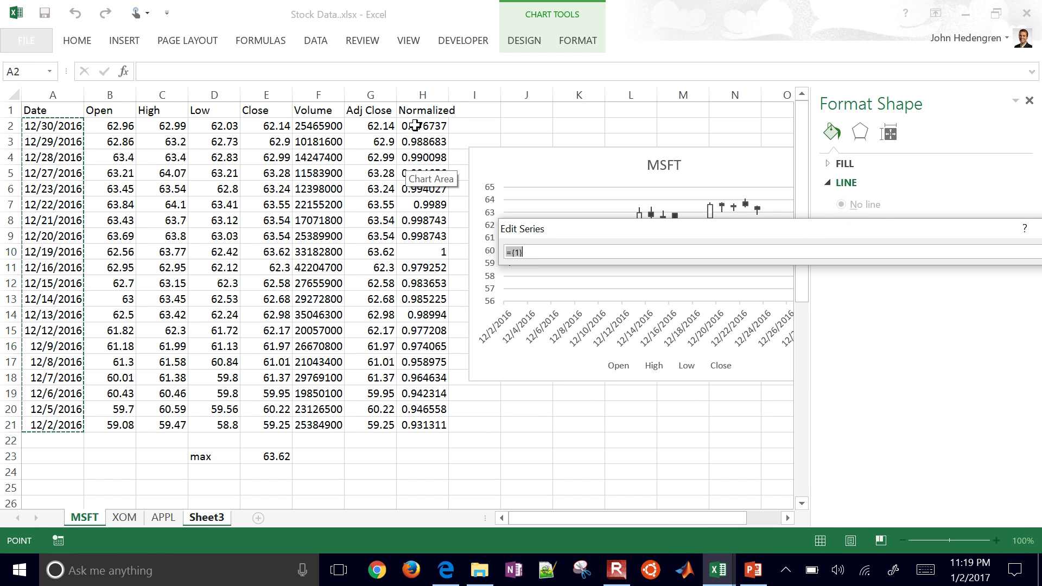
drag(414, 126, 432, 231)
drag(424, 418, 424, 424)
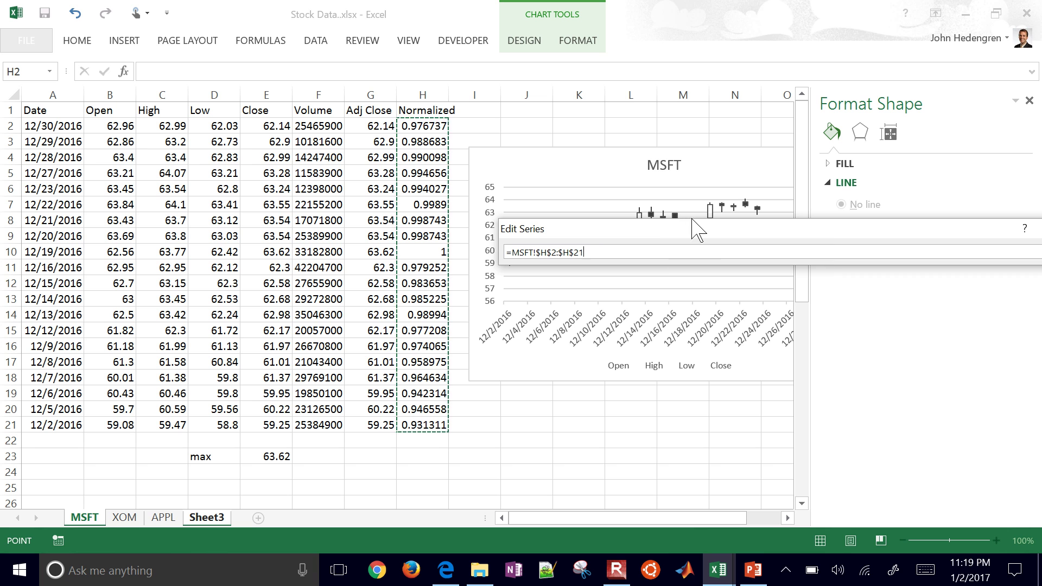
key(Return)
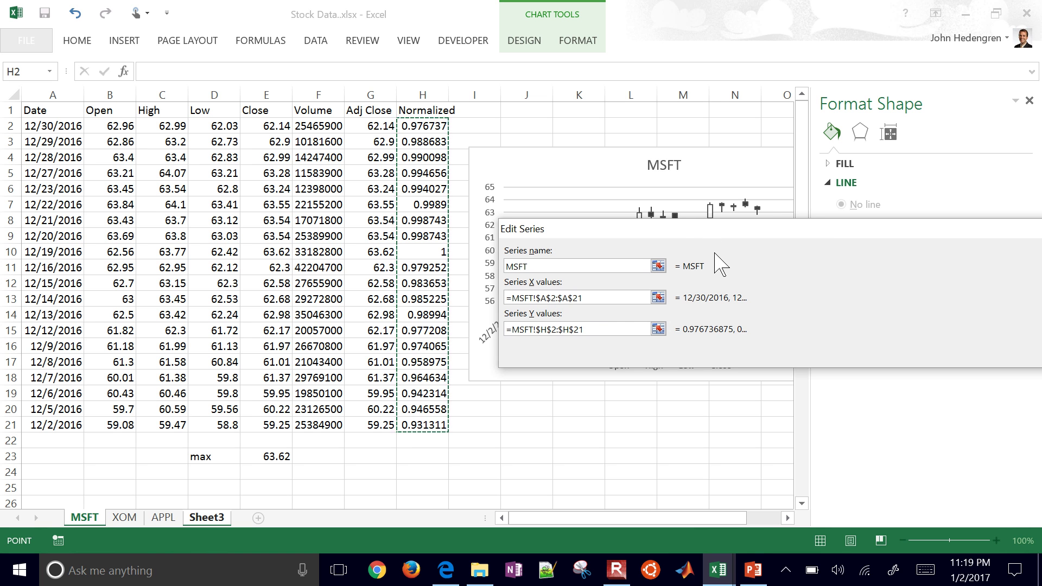
key(Return)
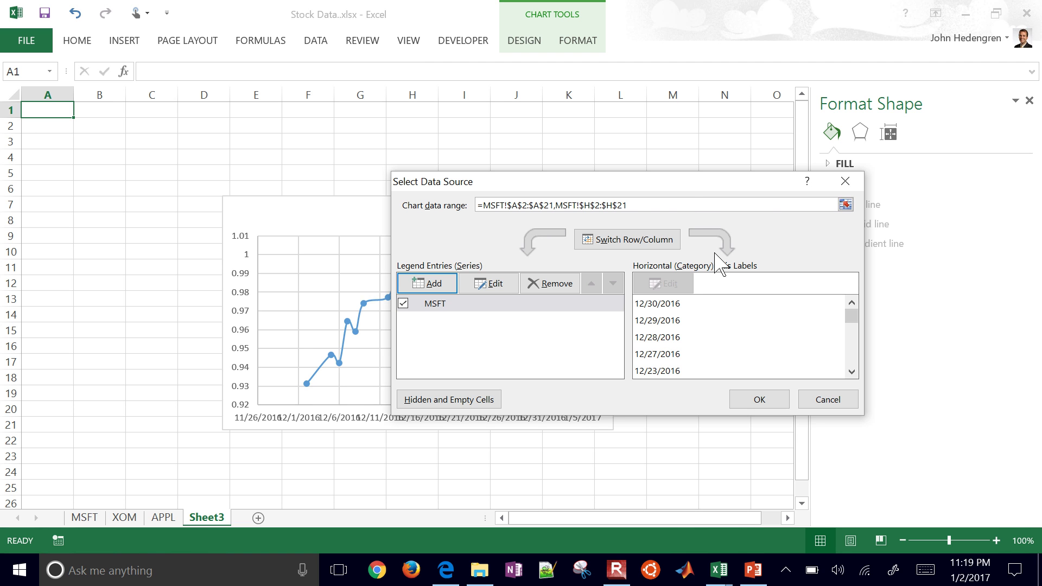
Move the data source dialog off the chart and add a second series named XOM
drag(678, 190, 768, 166)
click(518, 267)
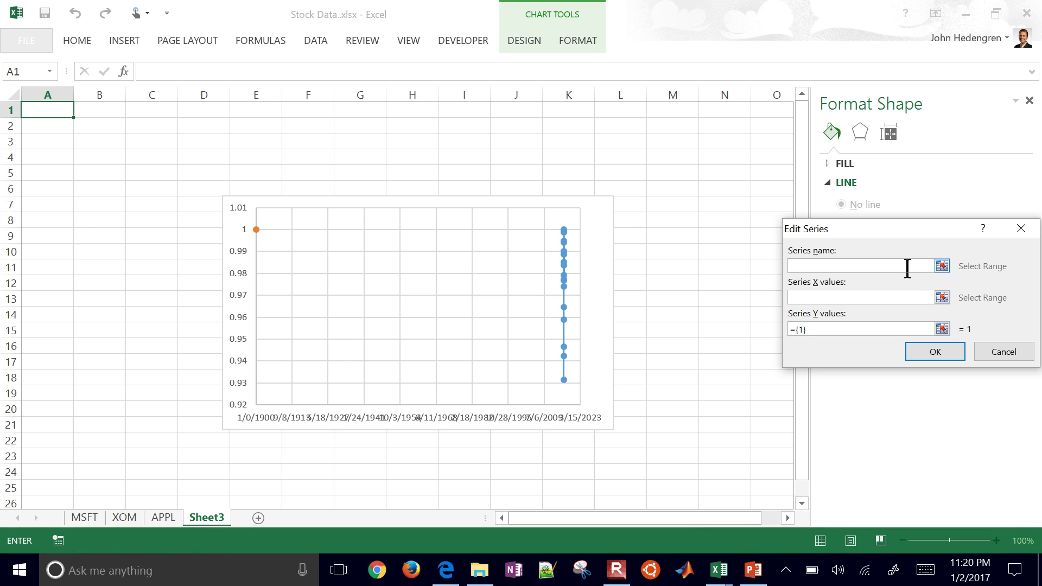
text(XOM)
key(Tab)
Set the XOM series X values to the dates in =XOM!$A$2:$A$21
click(942, 298)
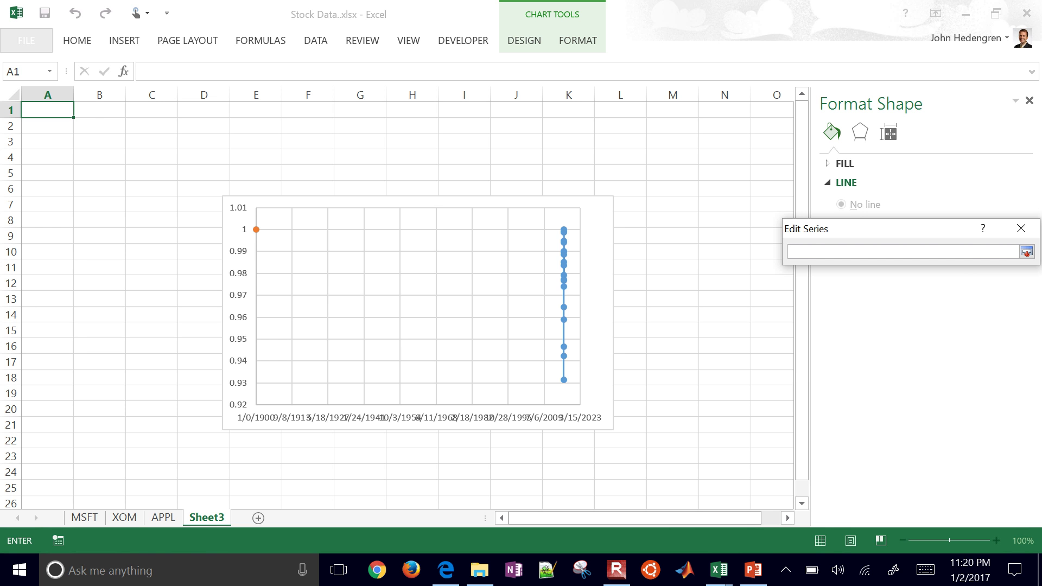
click(126, 518)
click(53, 126)
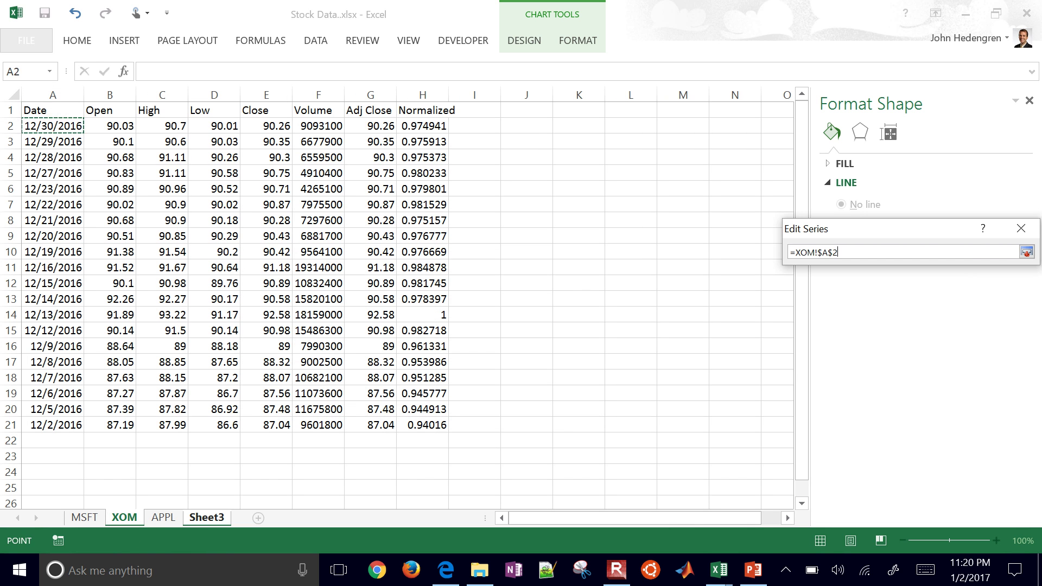
key(ctrl+shift+Down)
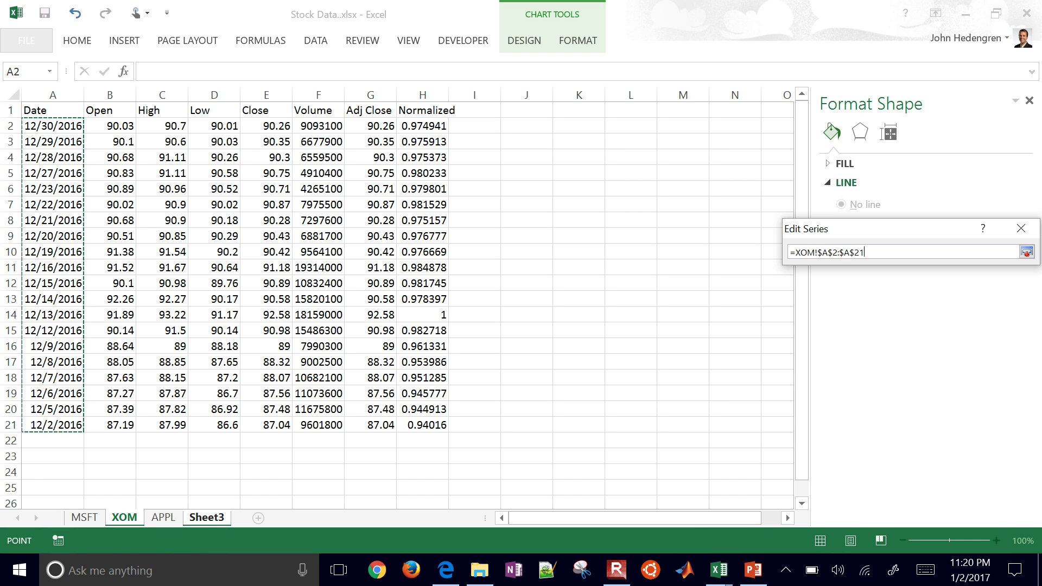
key(Return)
Set the XOM series Y values to the normalized prices in =XOM!$H$2:$H$21 and accept the series
click(941, 328)
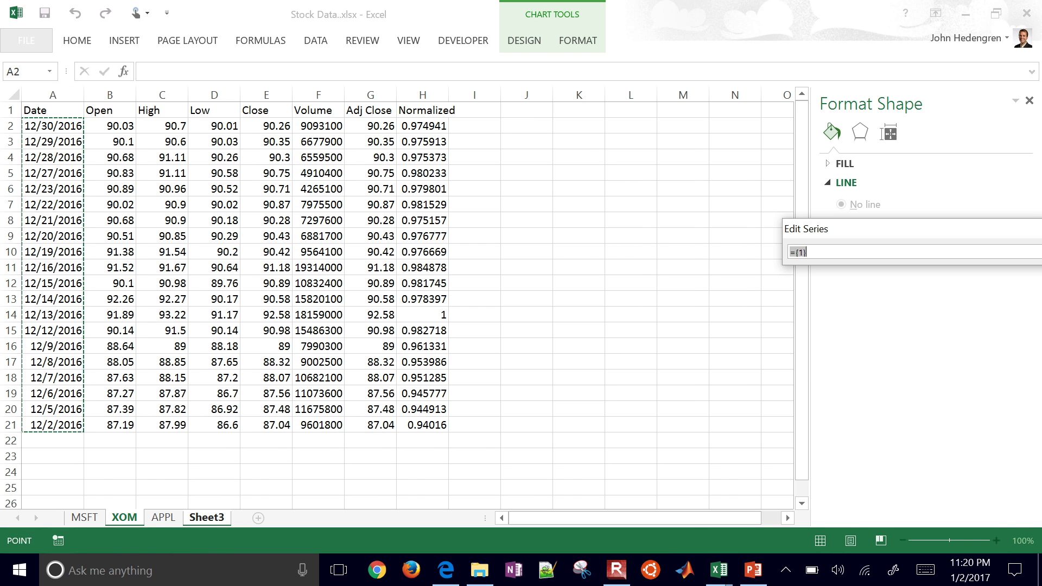
click(422, 126)
key(ctrl+shift+Down)
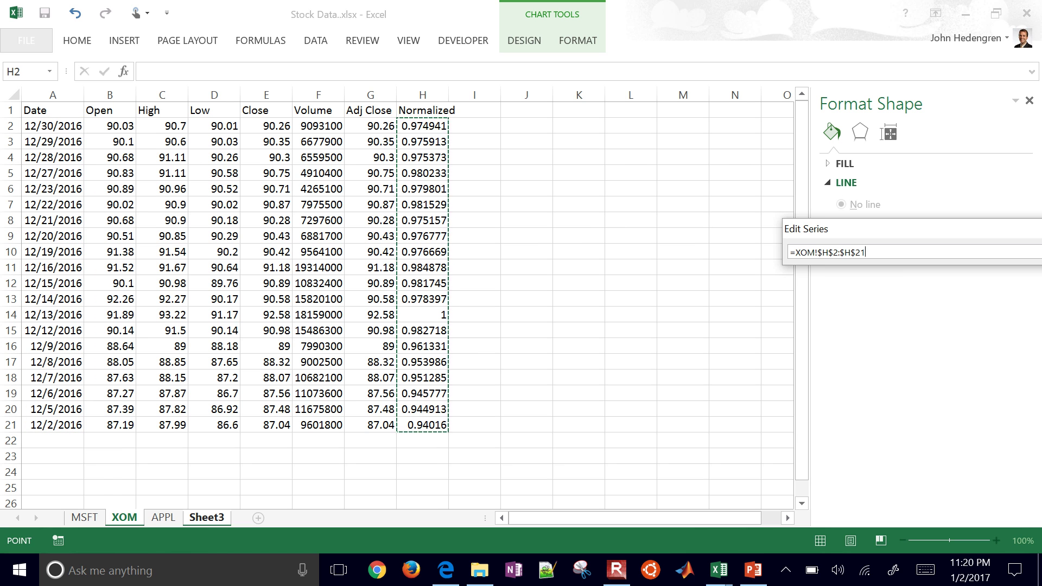
key(Return)
drag(912, 229, 497, 217)
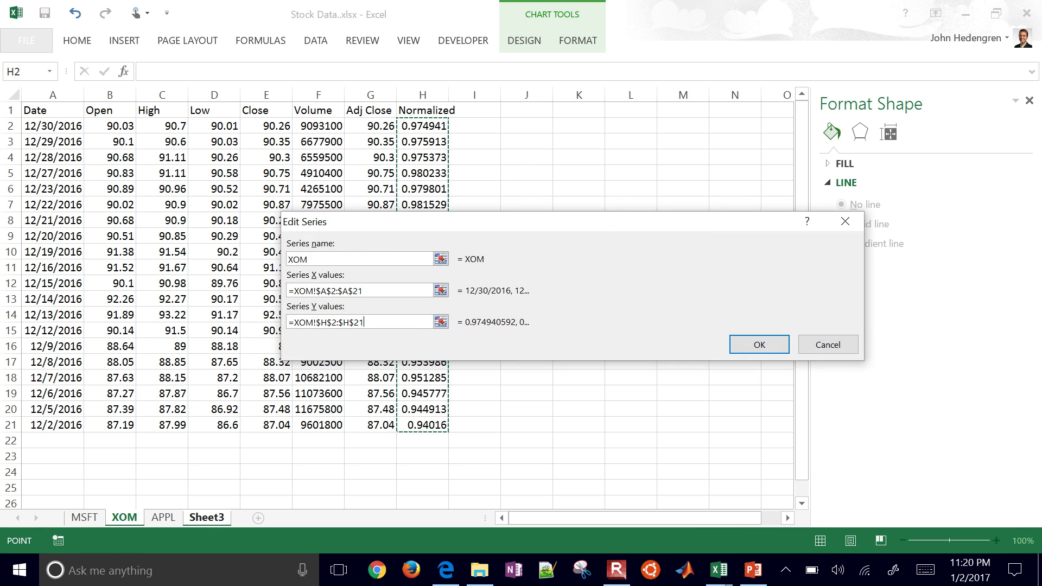
key(Return)
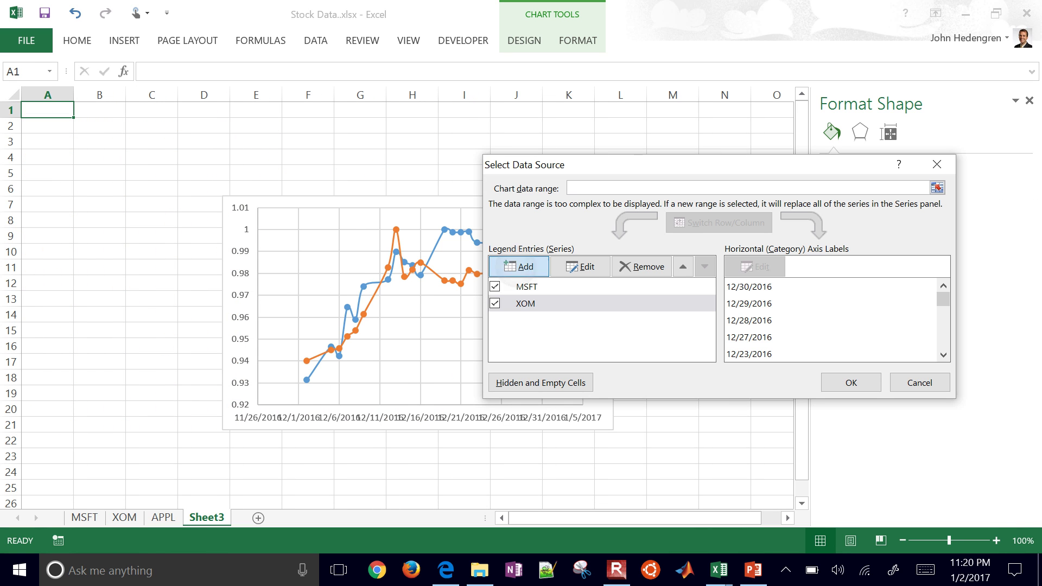
Add a third series named APPL and set its X values to the dates in =APPL!$A$2:$A$21
click(515, 268)
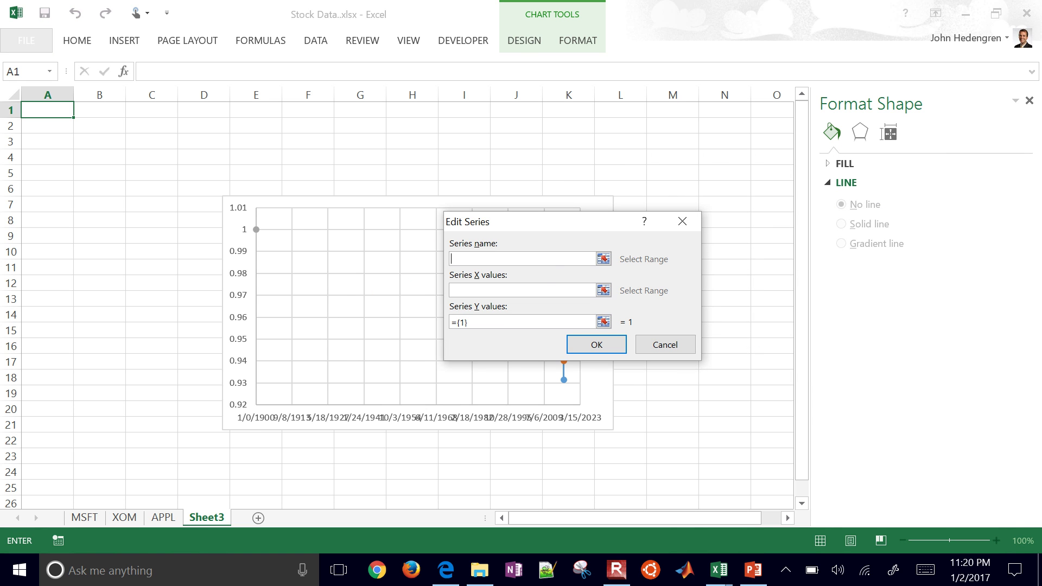
text(APPL)
click(603, 290)
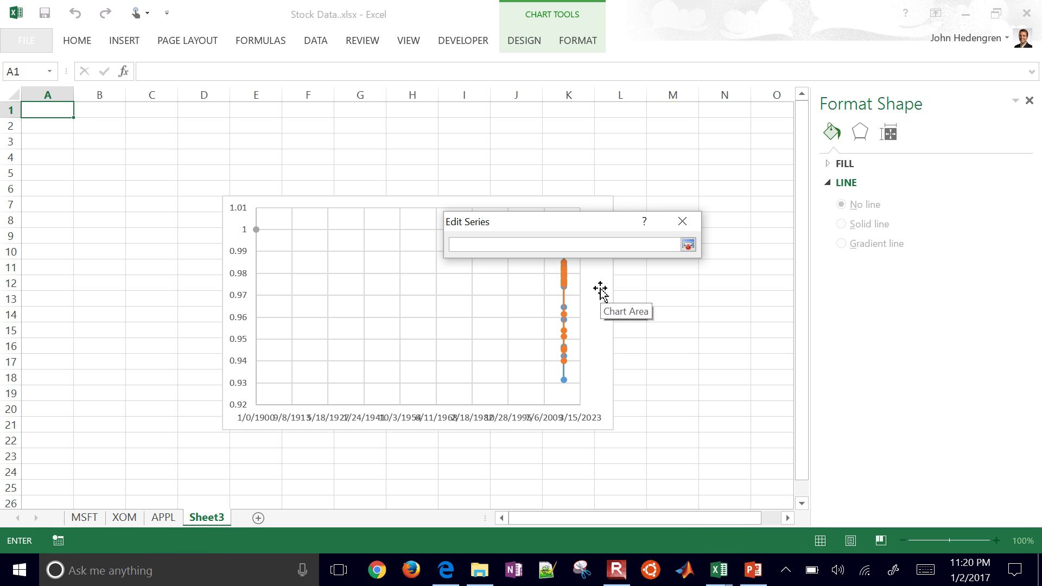
click(164, 518)
click(48, 126)
key(ctrl+shift+Down)
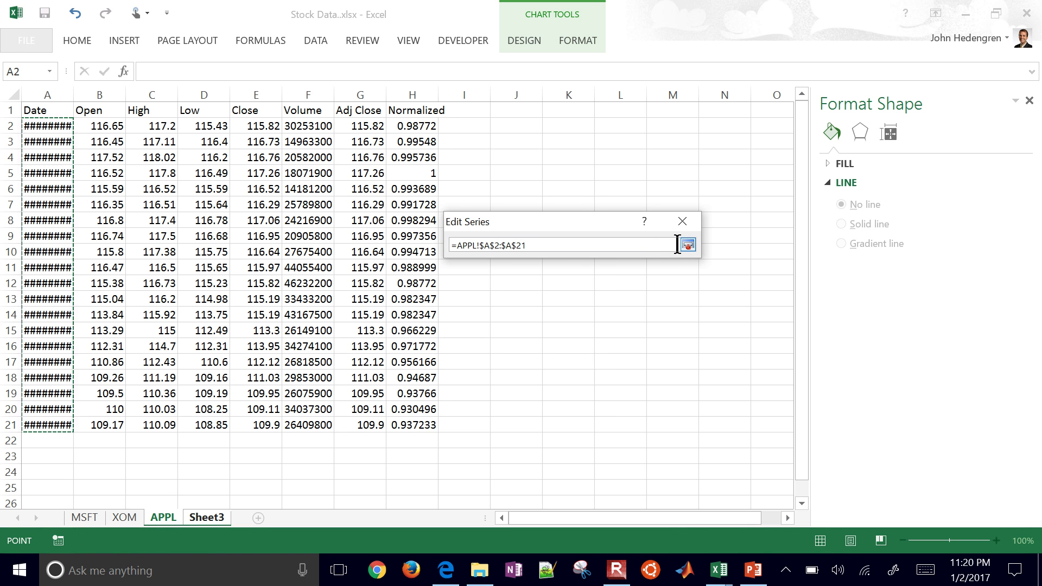
click(688, 244)
Set the APPL series Y values to the normalized prices in =APPL!$H$2:$H$21 and accept the series and the data source
click(603, 322)
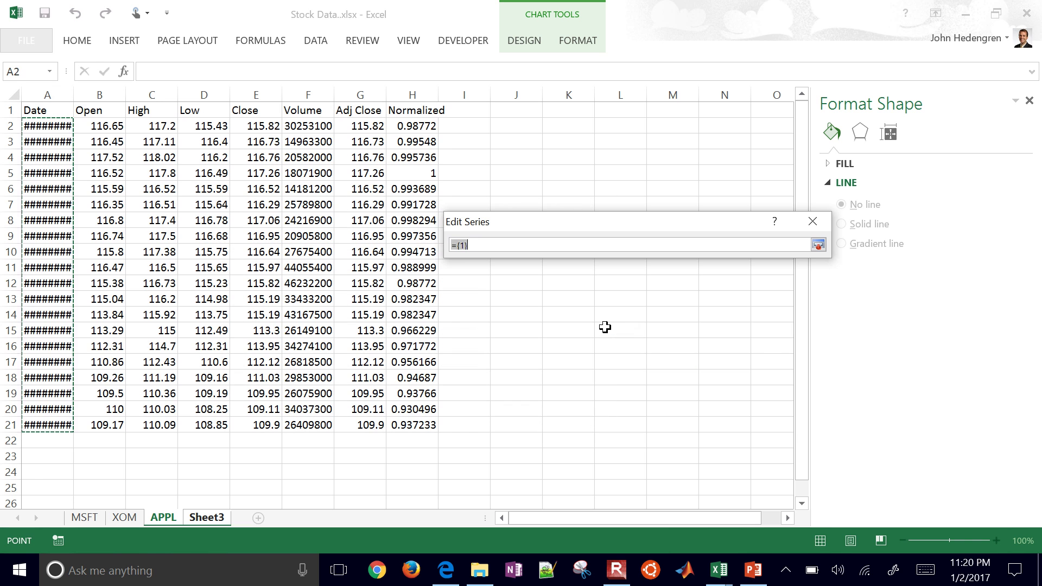
click(360, 125)
key(Right)
key(ctrl+shift+Down)
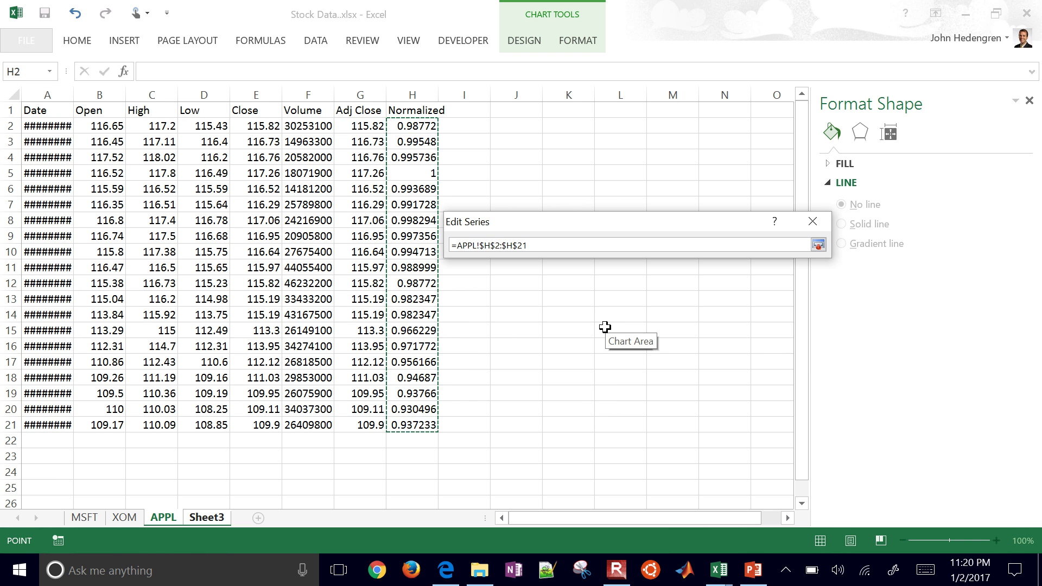
key(Return)
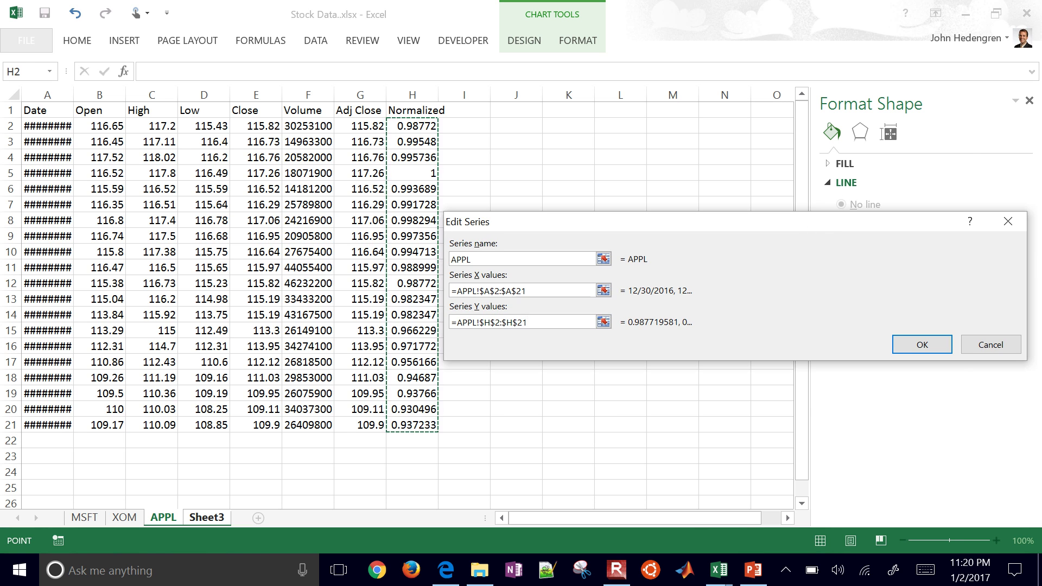
key(Return)
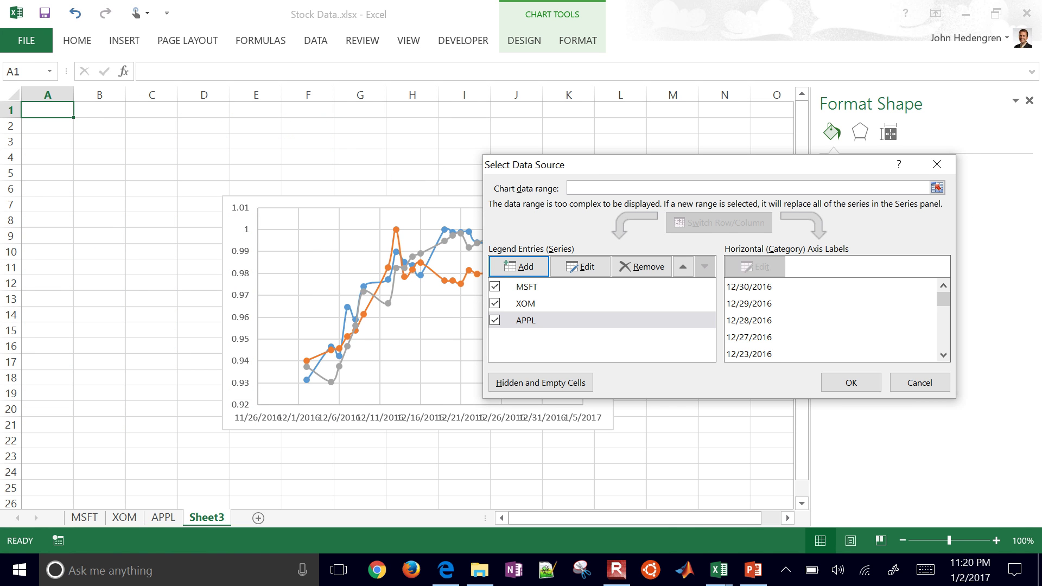
key(Return)
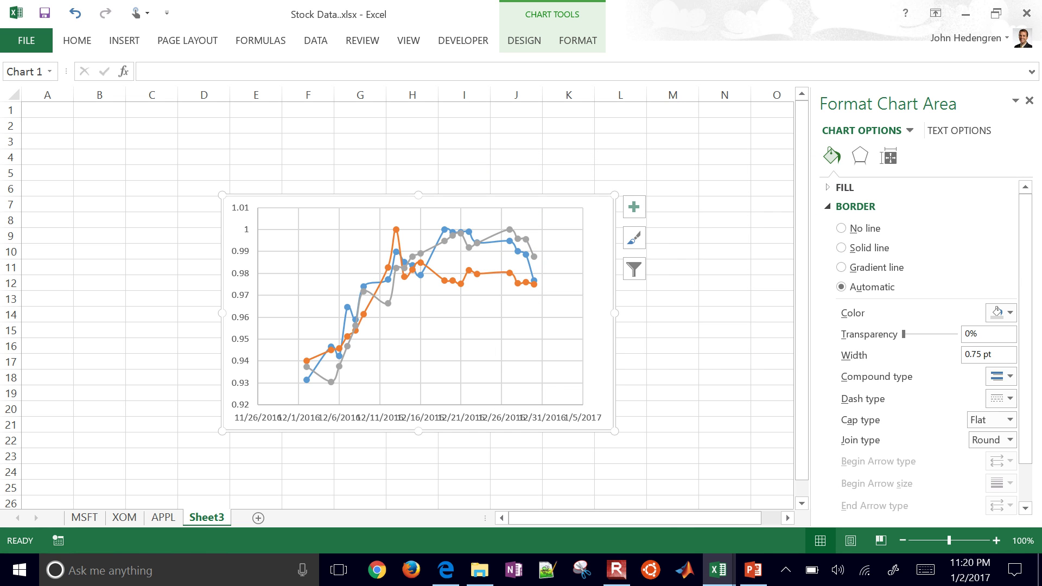
Widen the chart by extending its right edge into column N, and open the date axis's formatting options
drag(614, 313, 739, 313)
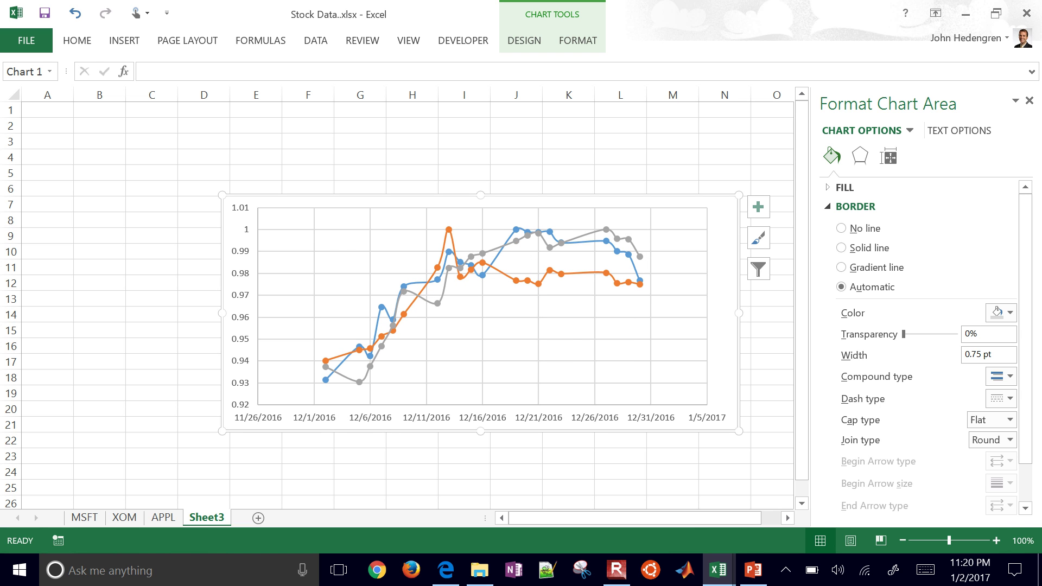
click(482, 417)
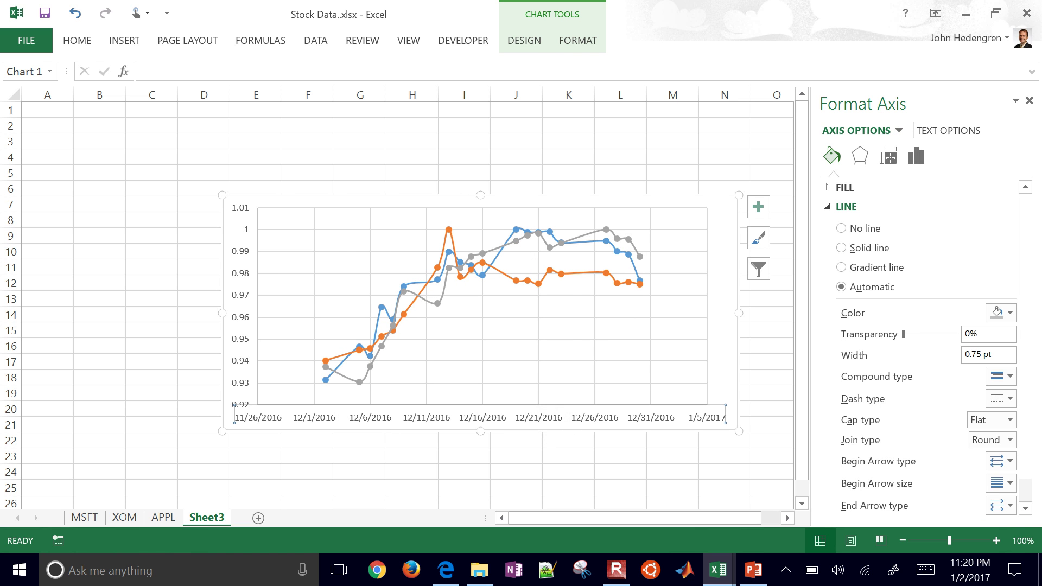
click(569, 488)
double_click(538, 417)
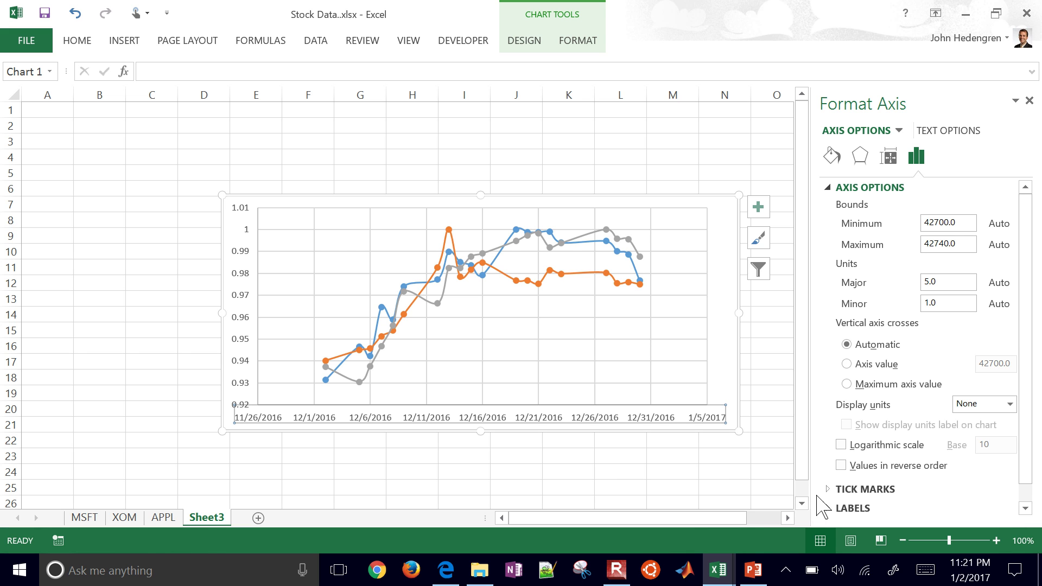
click(847, 489)
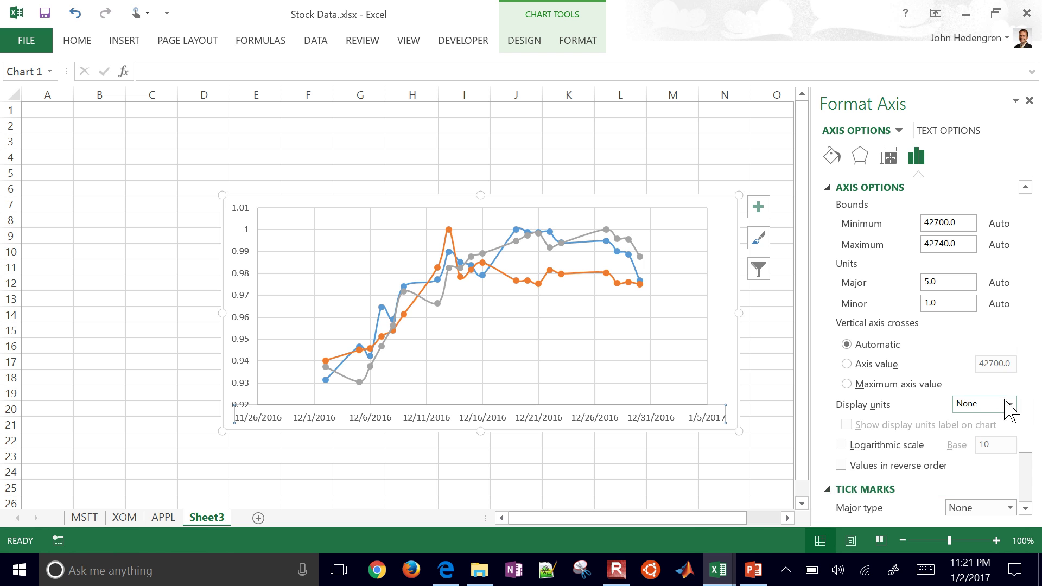
drag(1023, 397, 1032, 430)
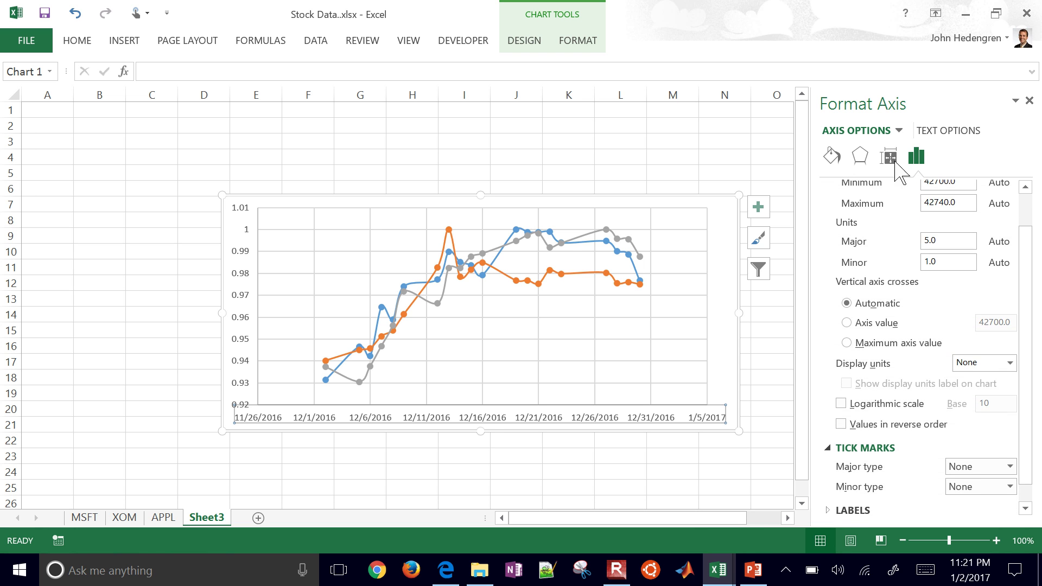
click(925, 133)
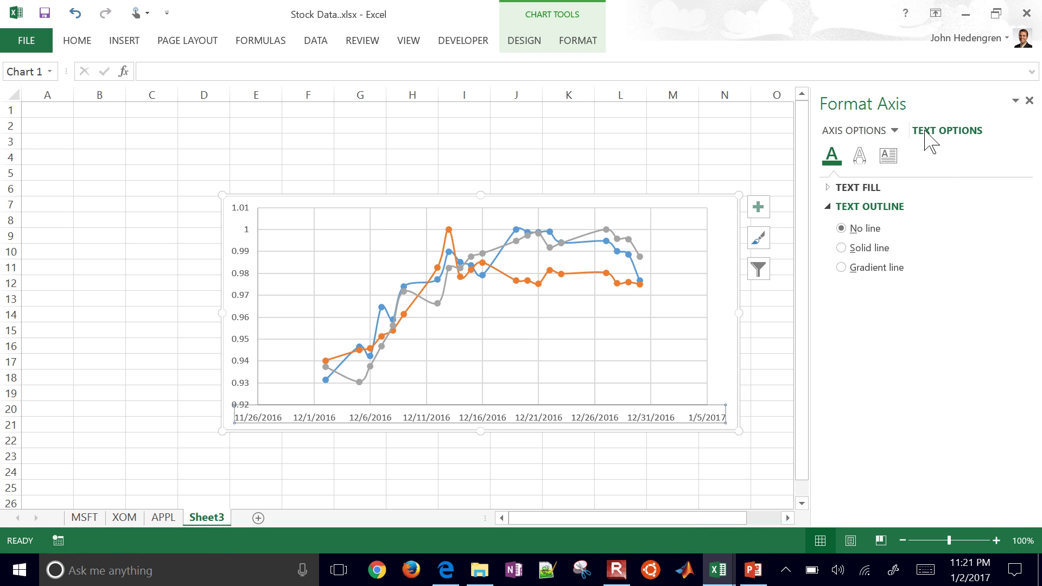
click(831, 188)
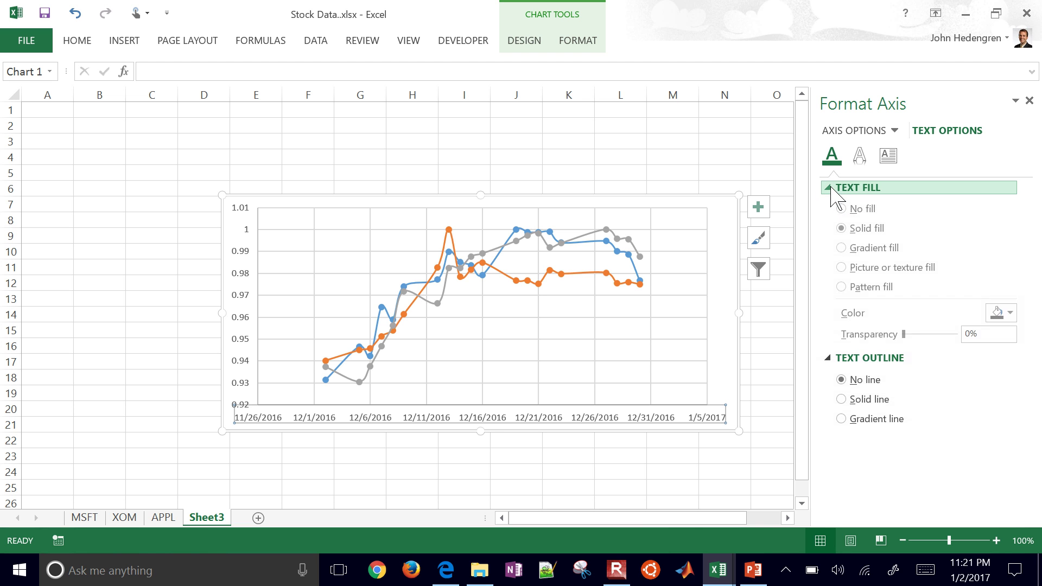
click(859, 132)
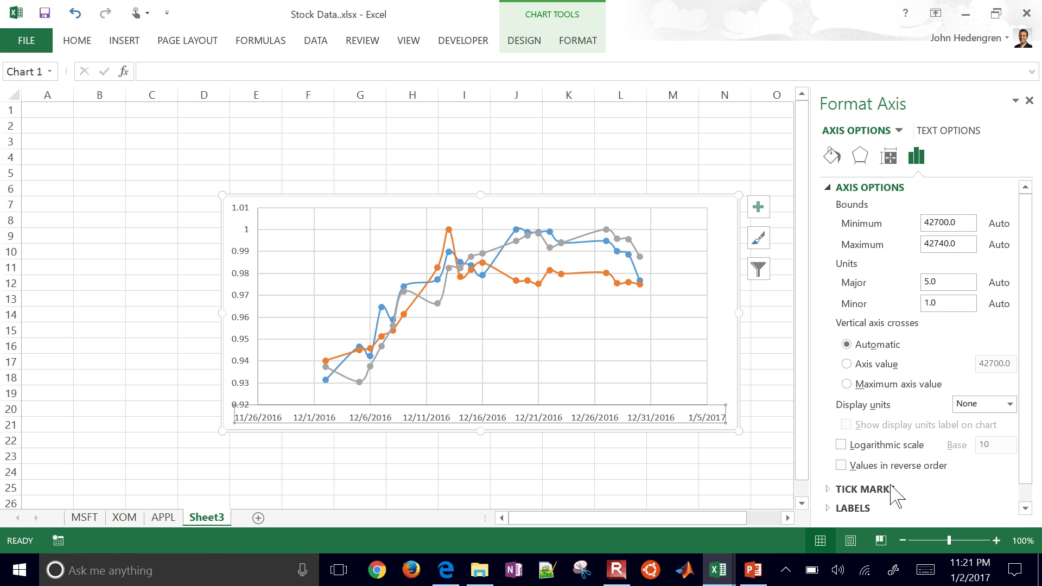
Apply the custom number format code m/d to the date axis labels
click(844, 510)
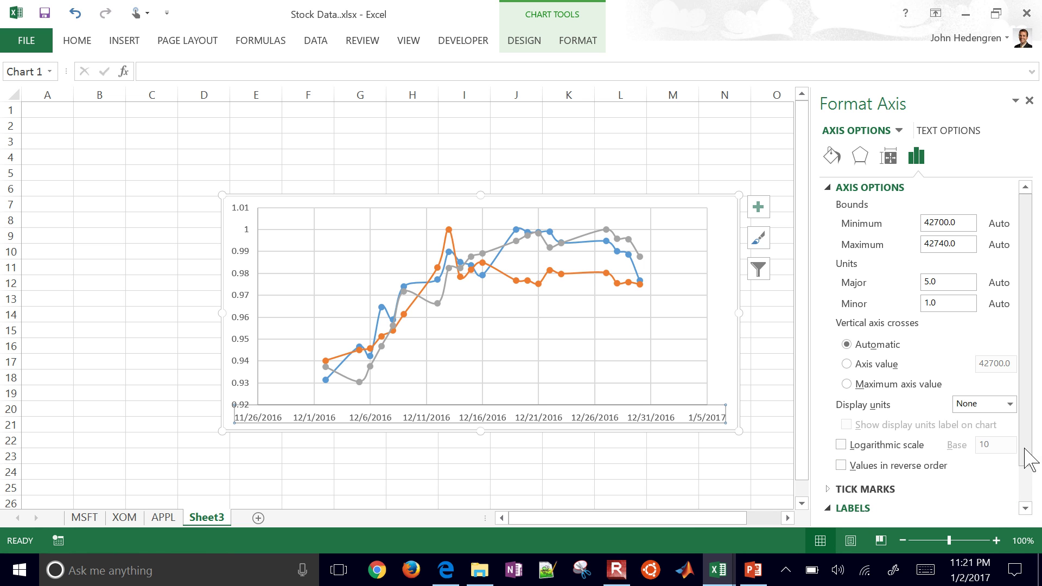
click(1025, 508)
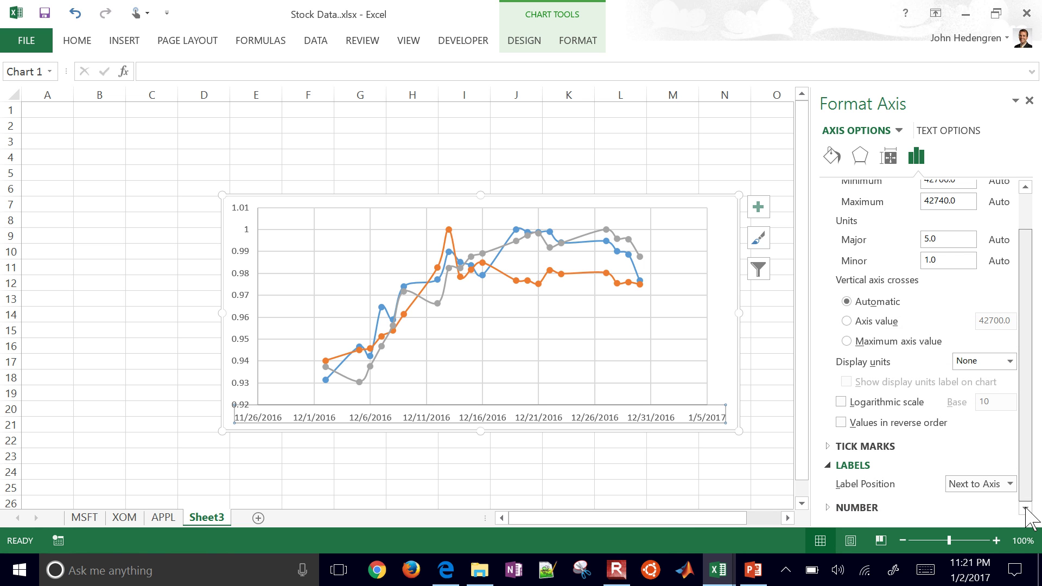
click(832, 507)
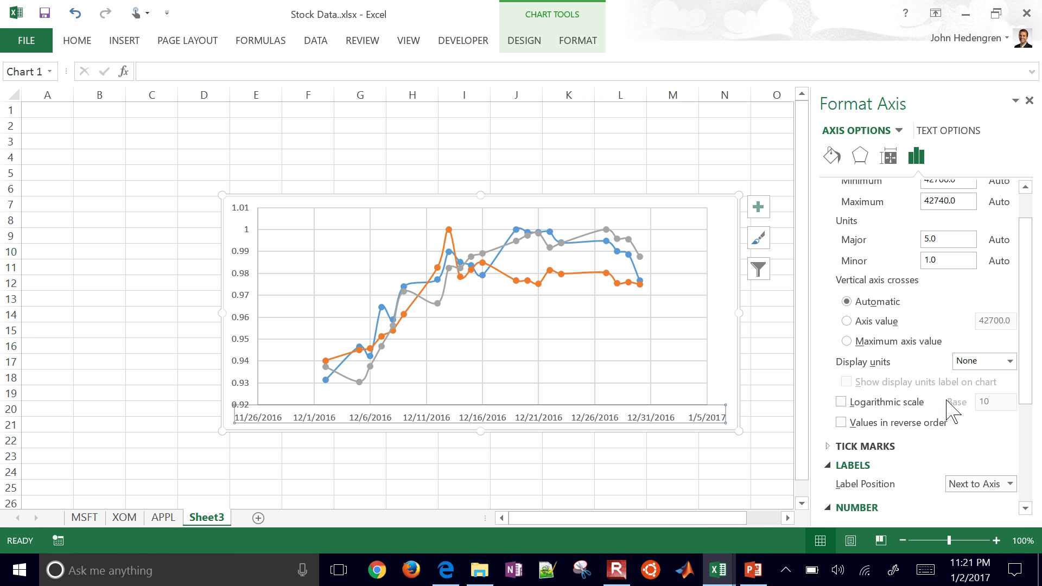
drag(1024, 356, 1029, 486)
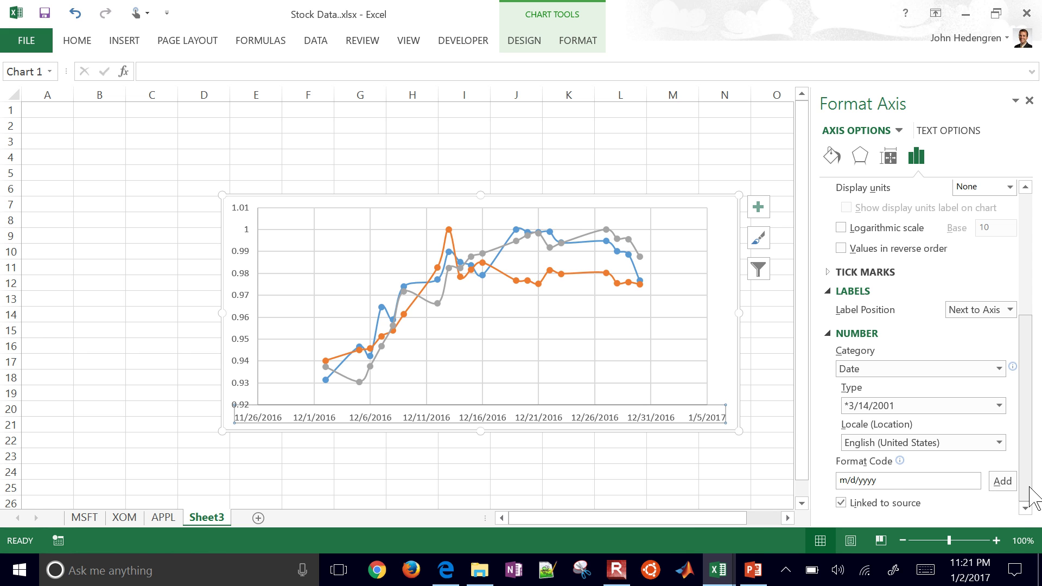
click(892, 482)
key(BackSpace)
key(BackSpace)
key(BackSpace)
key(BackSpace)
key(BackSpace)
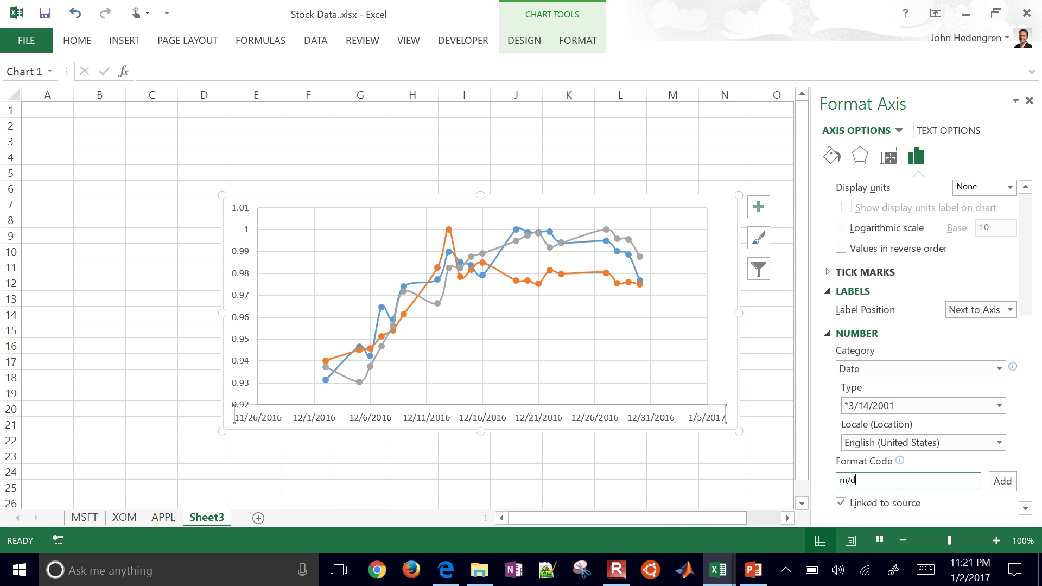
click(1002, 481)
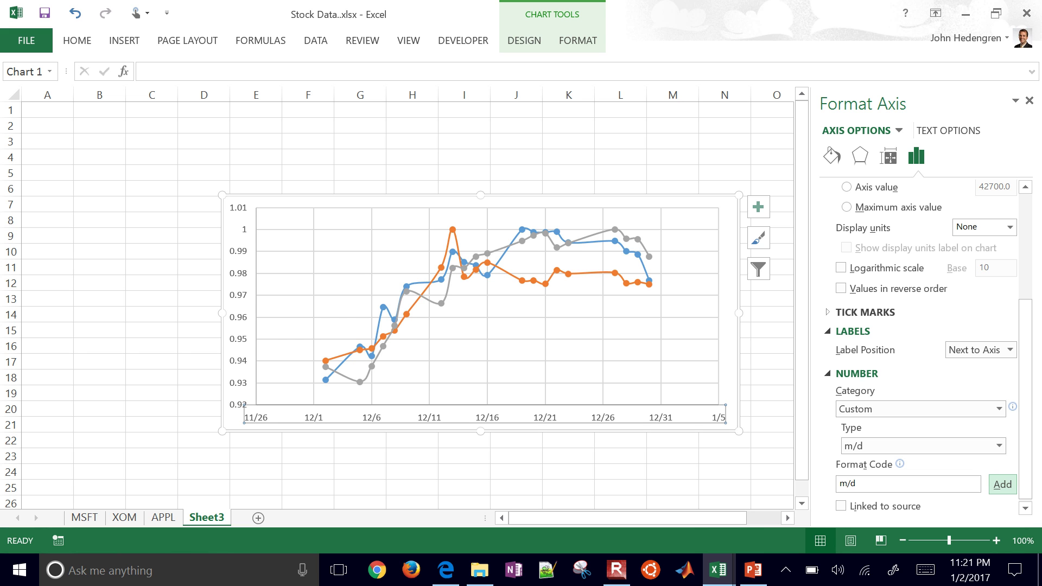
Add a primary vertical axis title to the chart
click(237, 305)
click(320, 302)
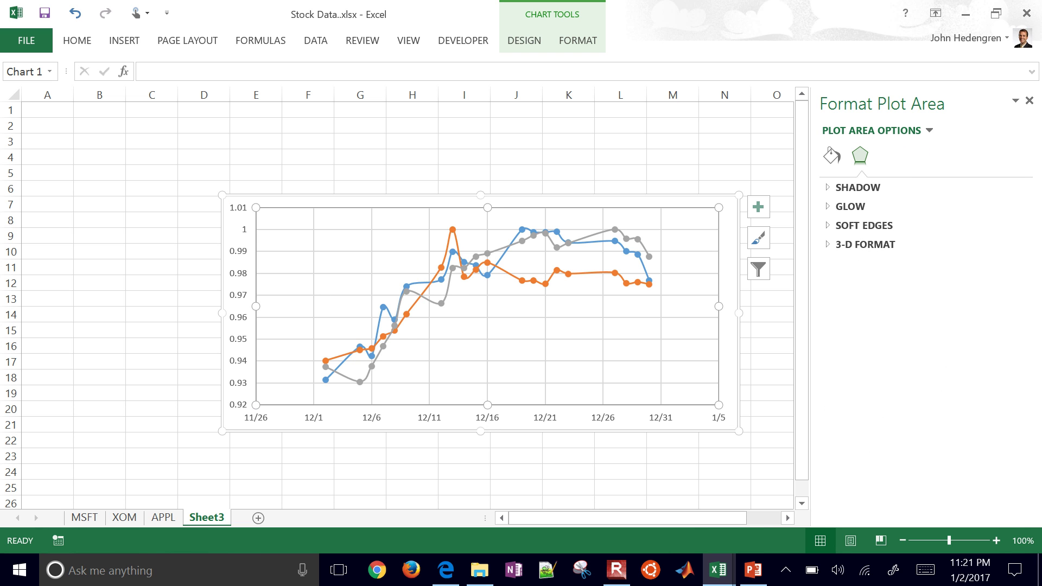
click(579, 42)
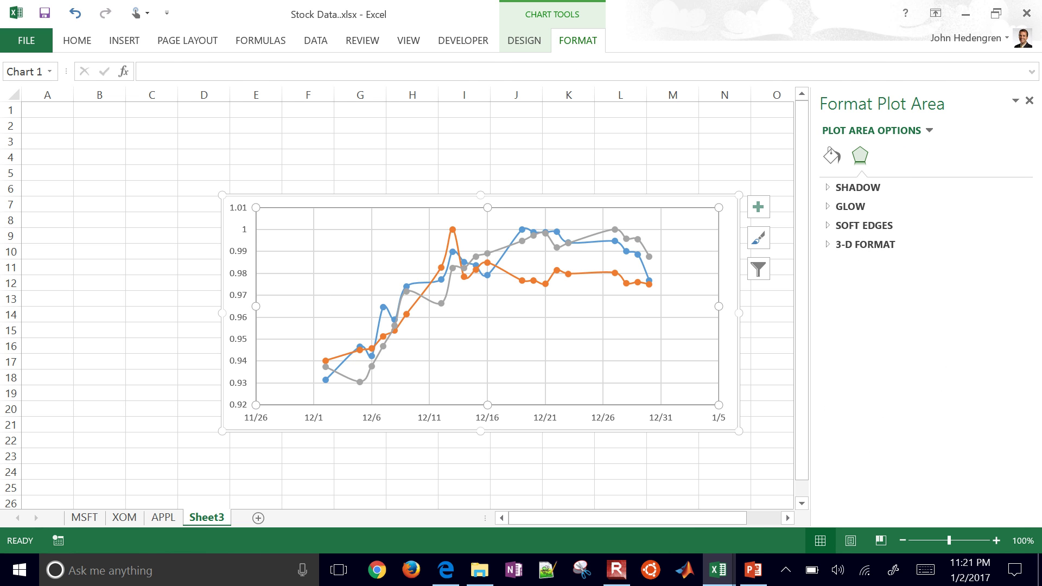
click(524, 40)
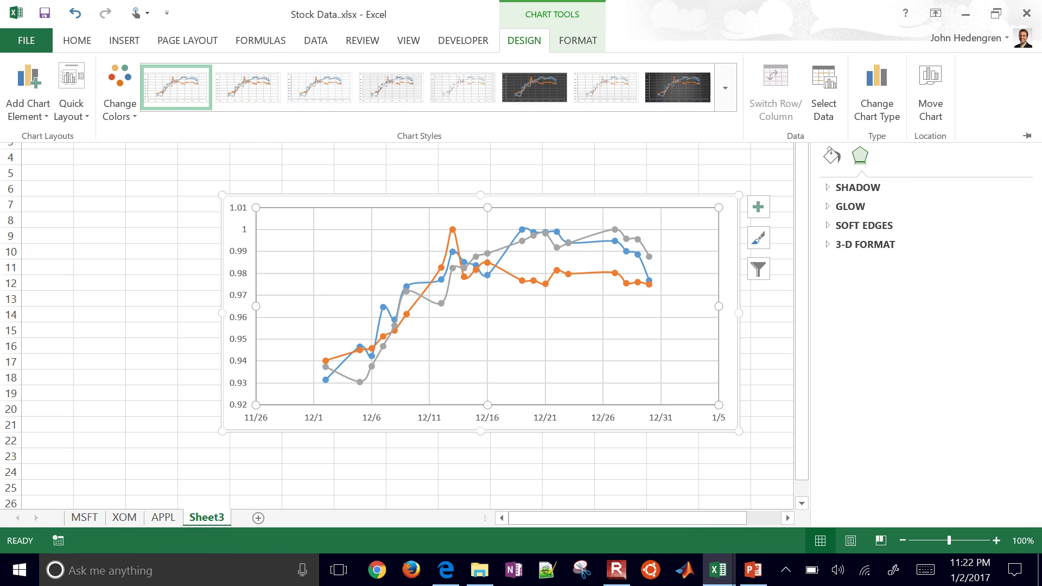
click(27, 103)
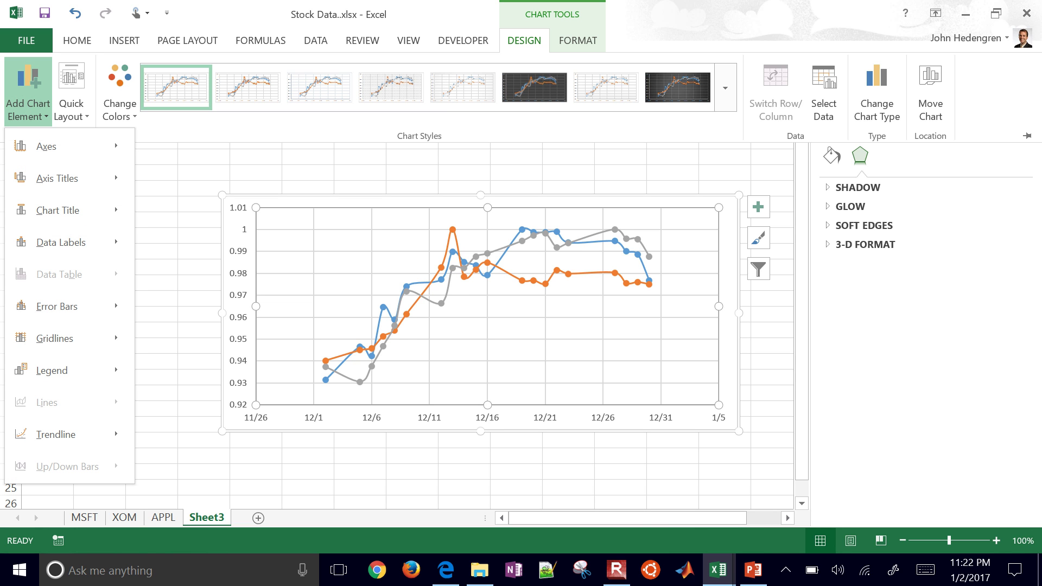
click(57, 179)
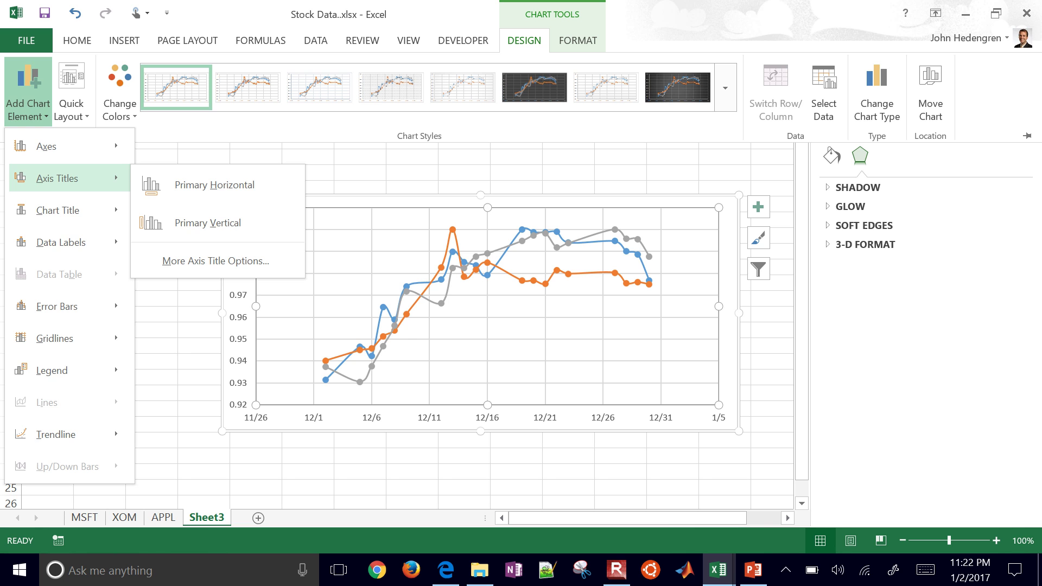
click(208, 223)
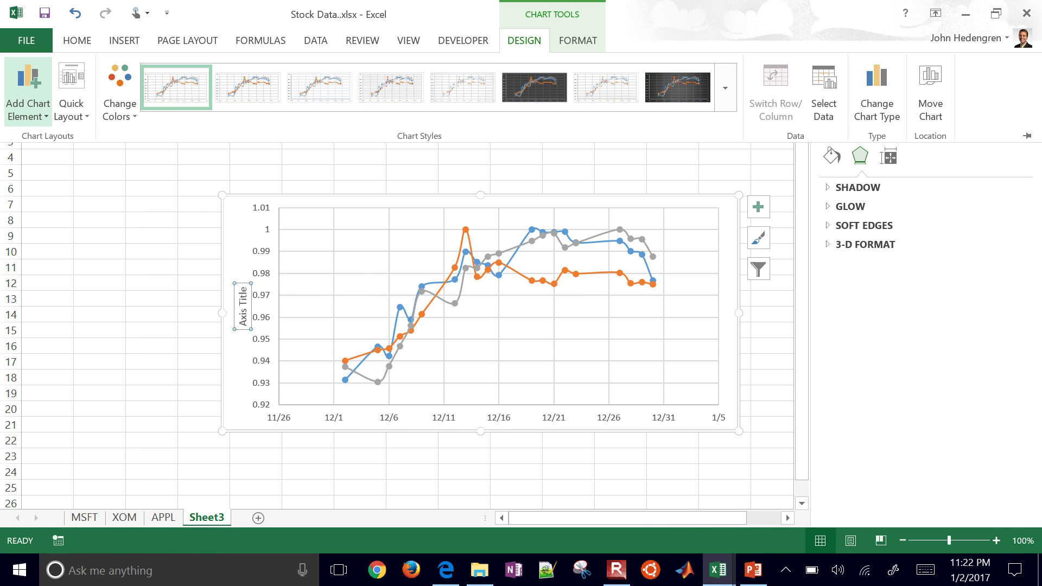
Replace the vertical axis title's placeholder text with "Normalized Price"
click(243, 315)
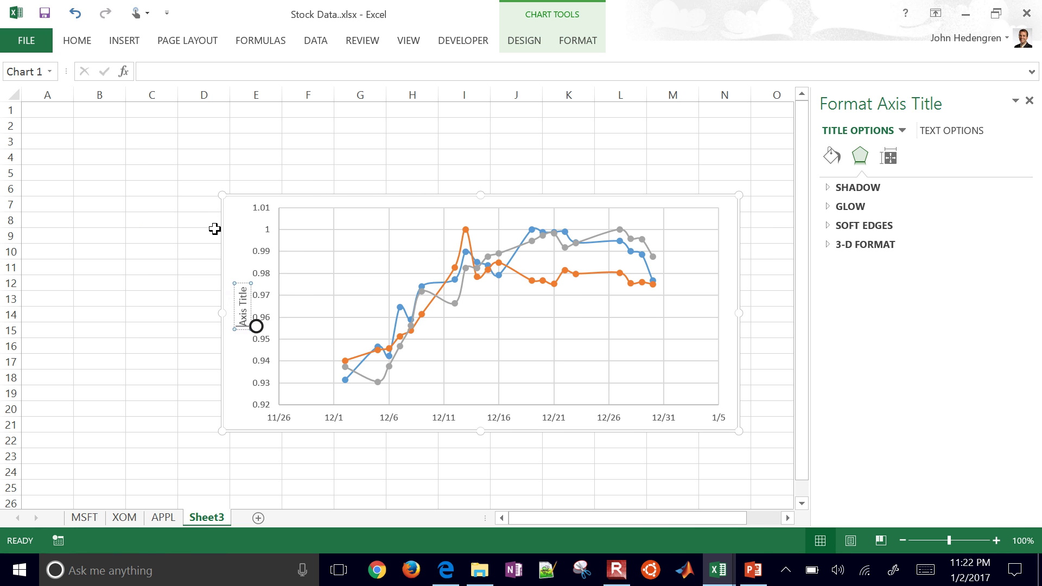
key(Delete)
key(Delete)
key(Delete)
key(Delete)
key(Delete)
key(Delete)
key(Delete)
key(Delete)
key(Delete)
key(Delete)
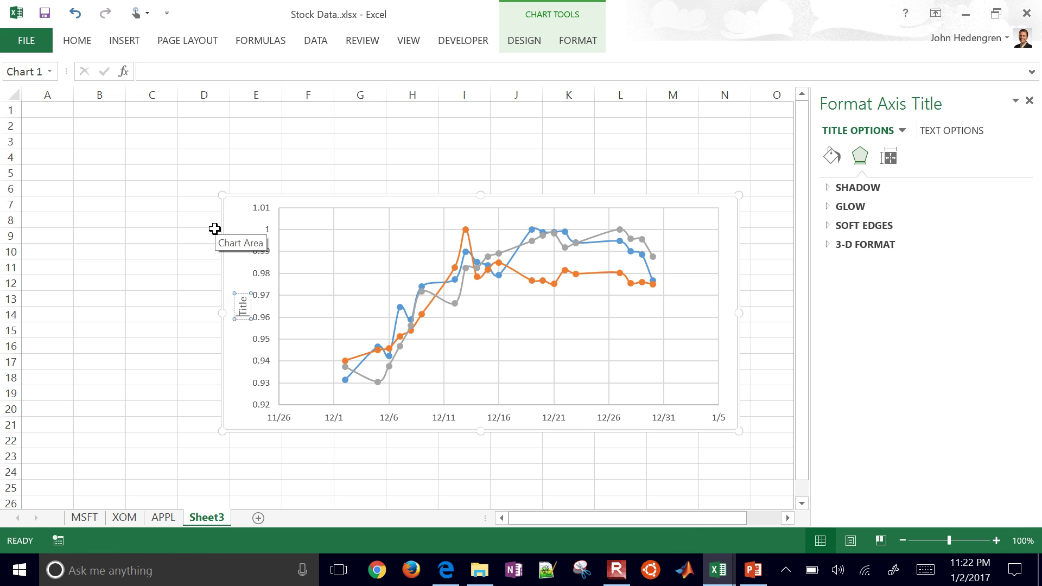
text(Normalize)
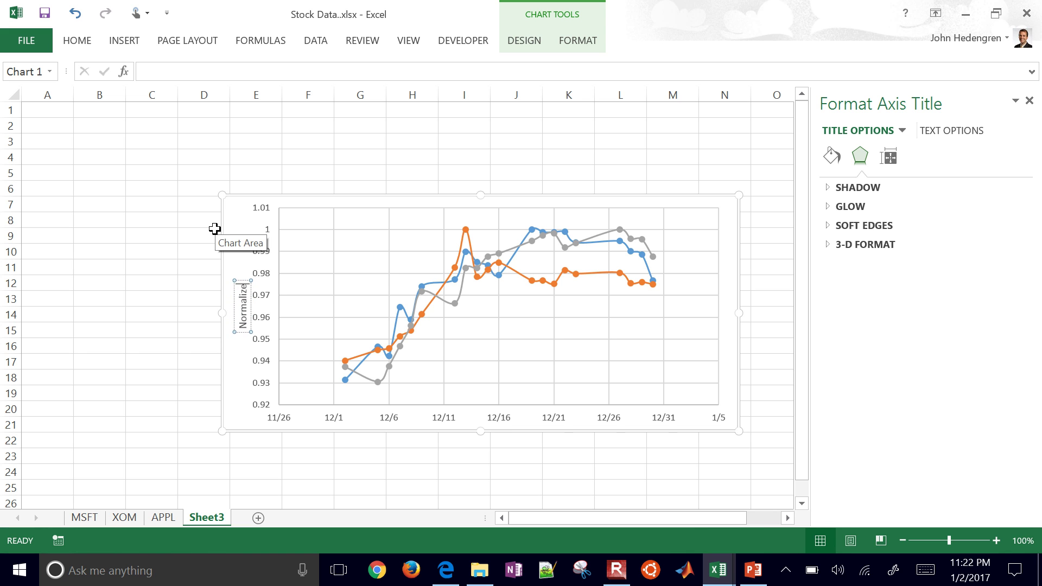
text(d Price)
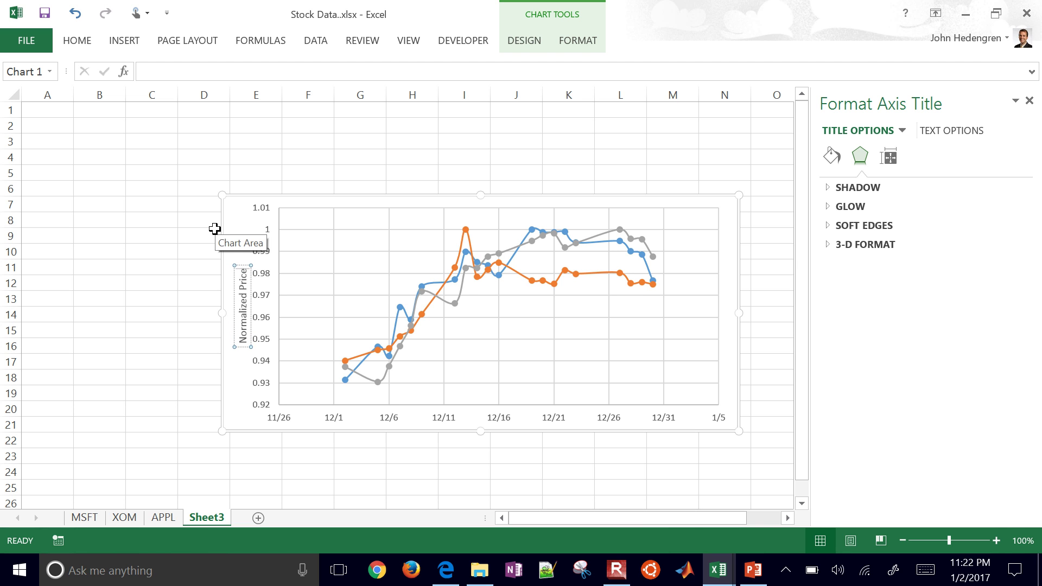
click(769, 420)
click(214, 229)
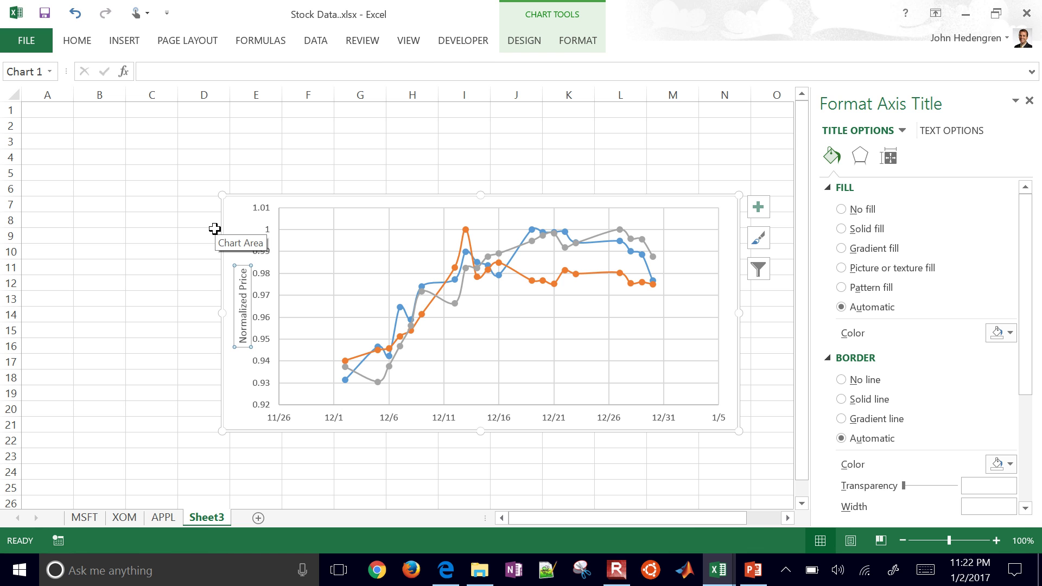
Add a legend to the chart using the Right placement
click(578, 41)
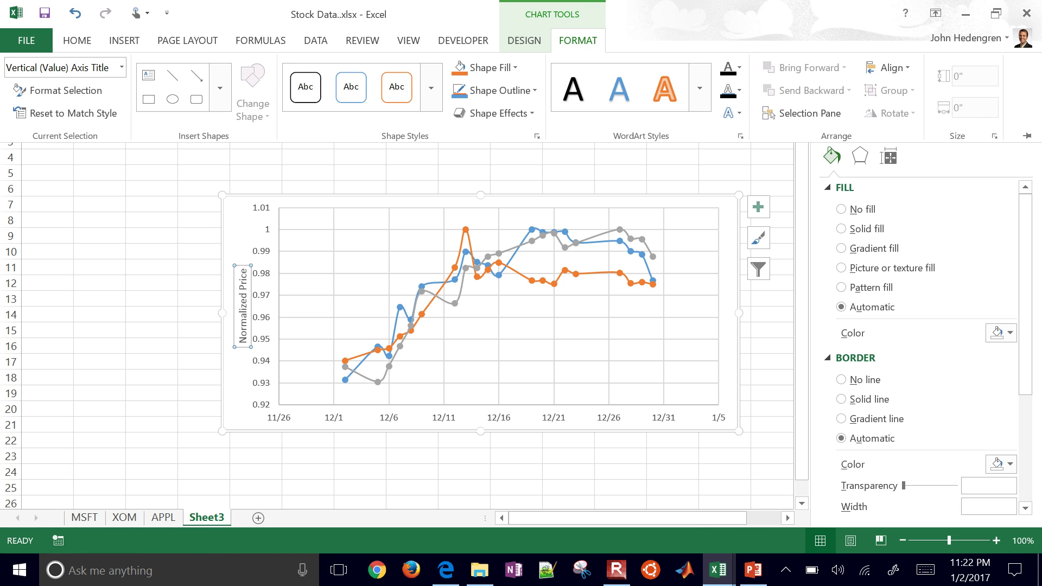
click(525, 41)
click(27, 109)
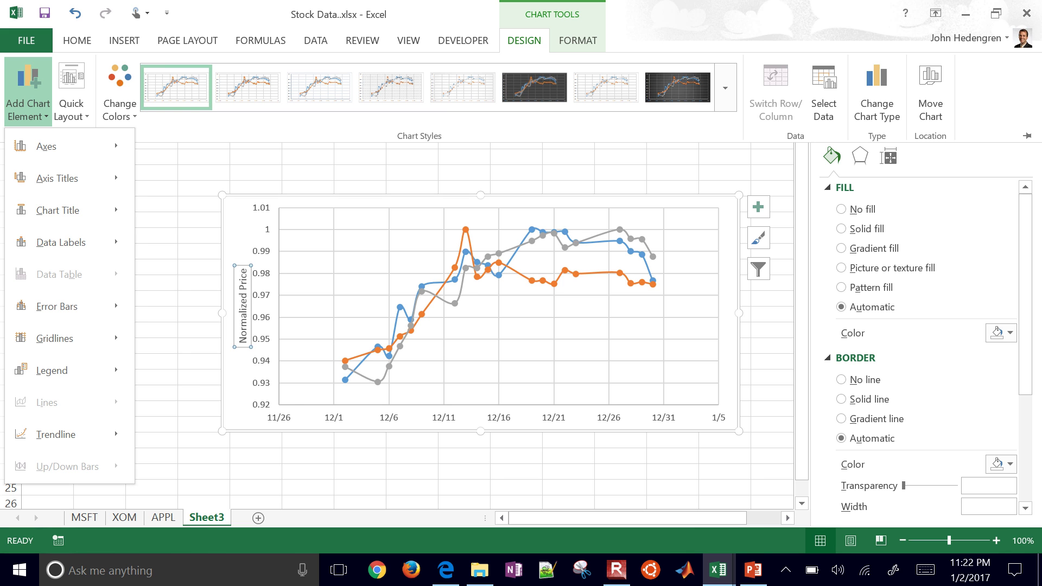
click(52, 370)
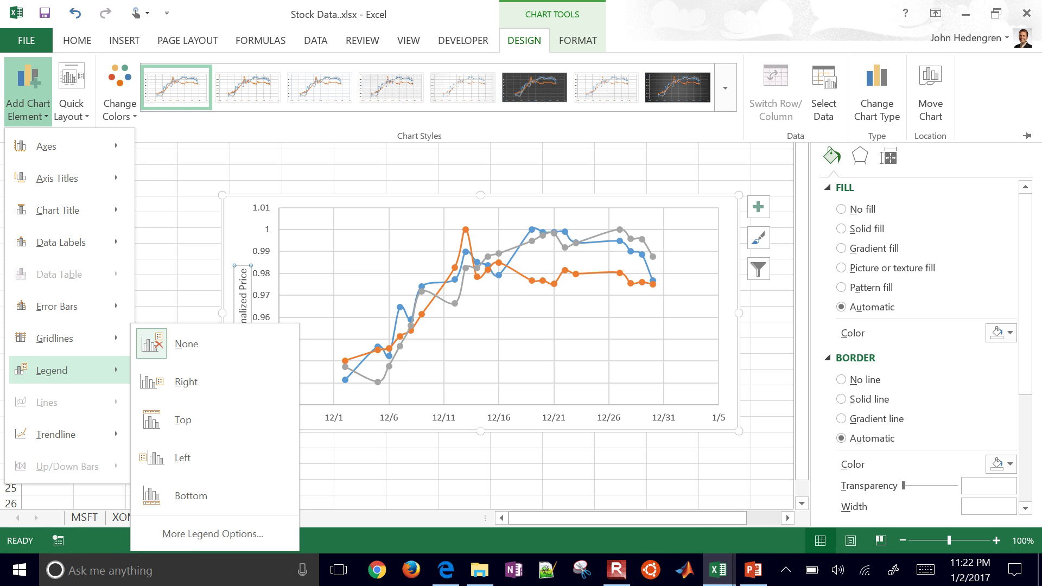
click(195, 388)
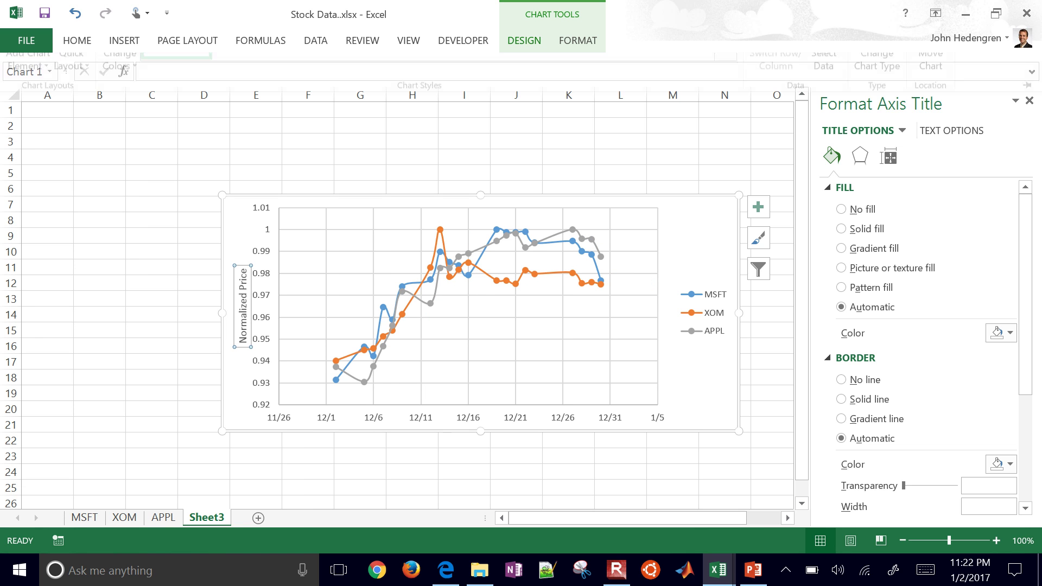
Move the legend into the empty lower-right area of the plot and widen the plot area to nearly the chart's right edge
click(699, 314)
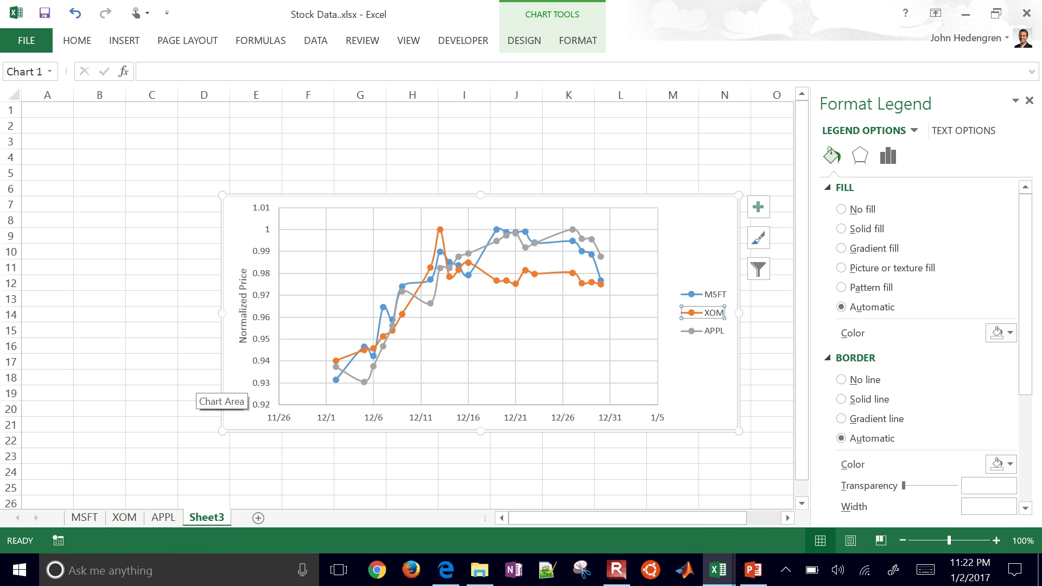
click(703, 321)
click(703, 330)
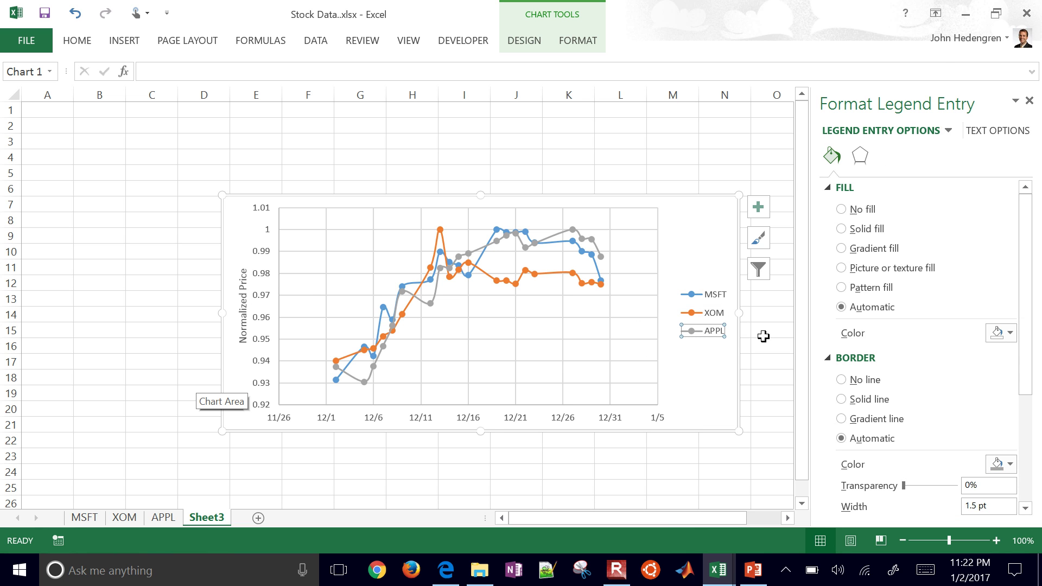
click(705, 304)
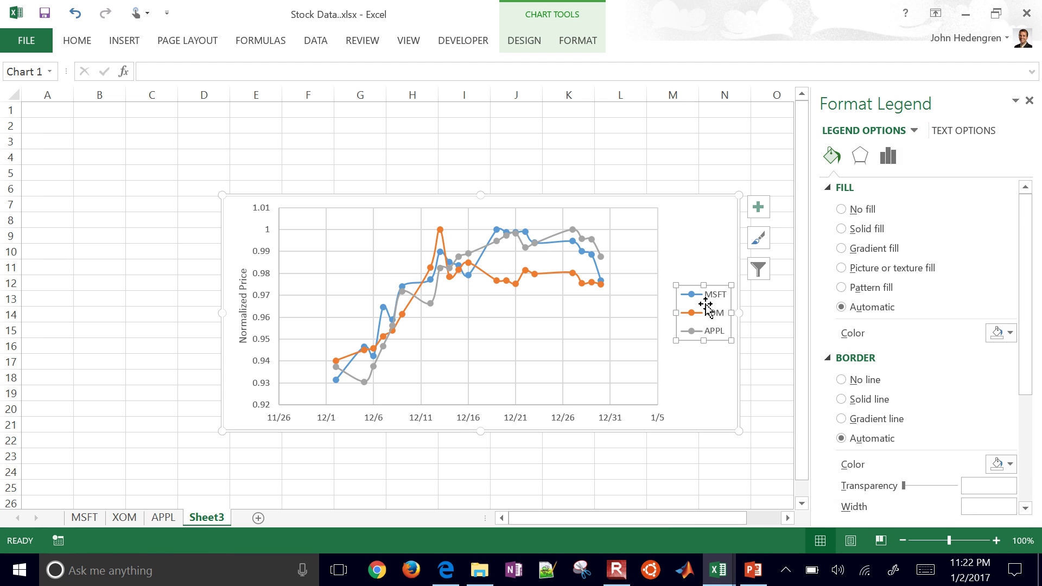
drag(707, 308, 586, 331)
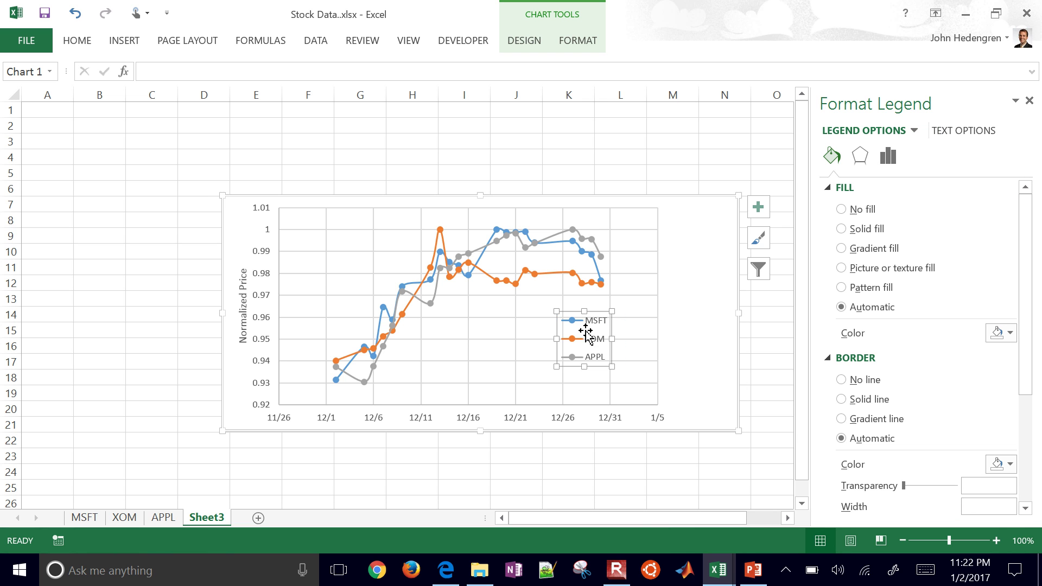
click(641, 324)
drag(658, 308, 722, 302)
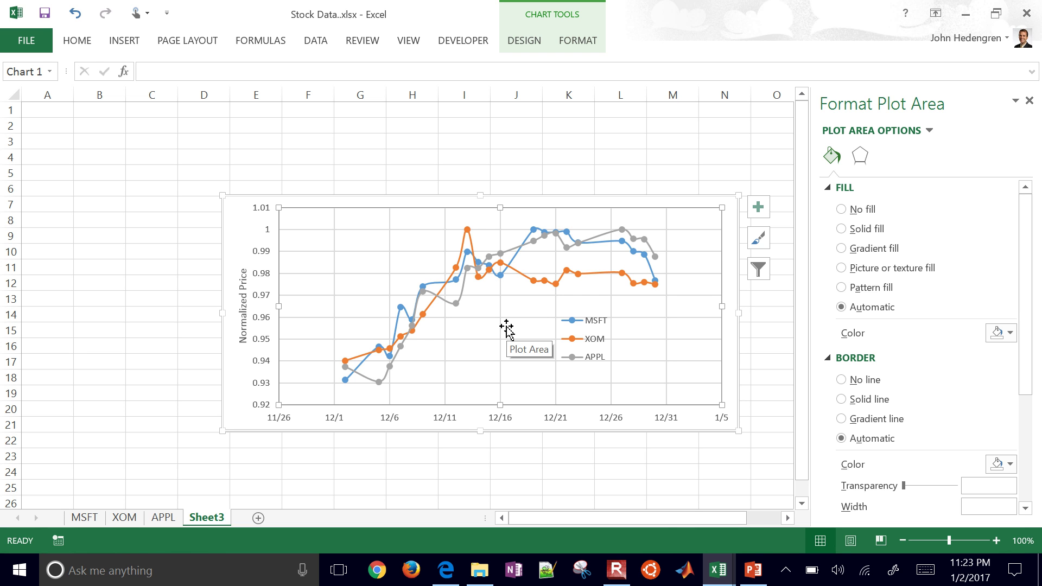
Review the source data on the MSFT, XOM and APPL sheets, and return to the comparison chart on Sheet3
click(84, 518)
click(125, 518)
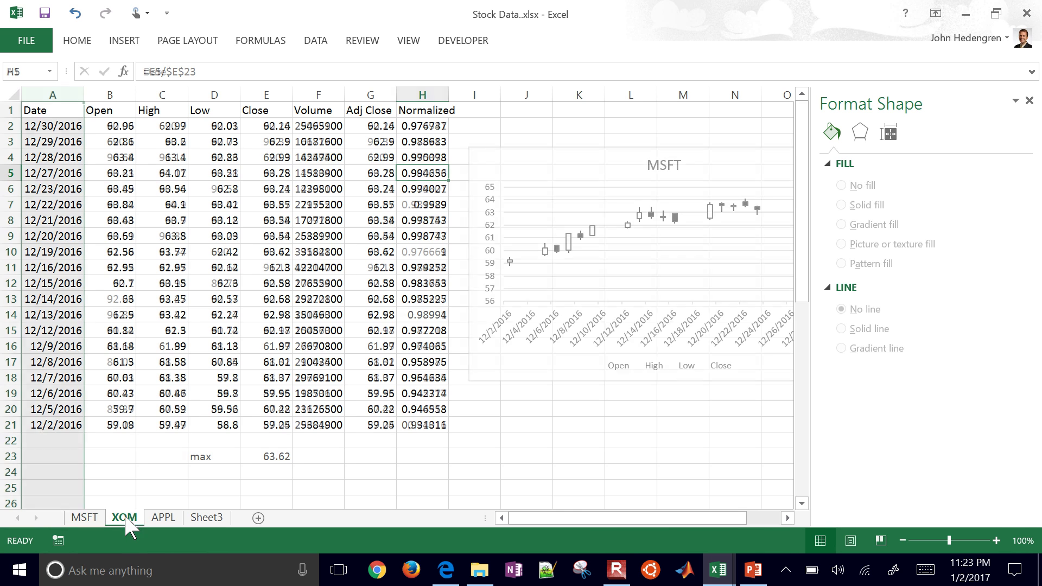
click(158, 519)
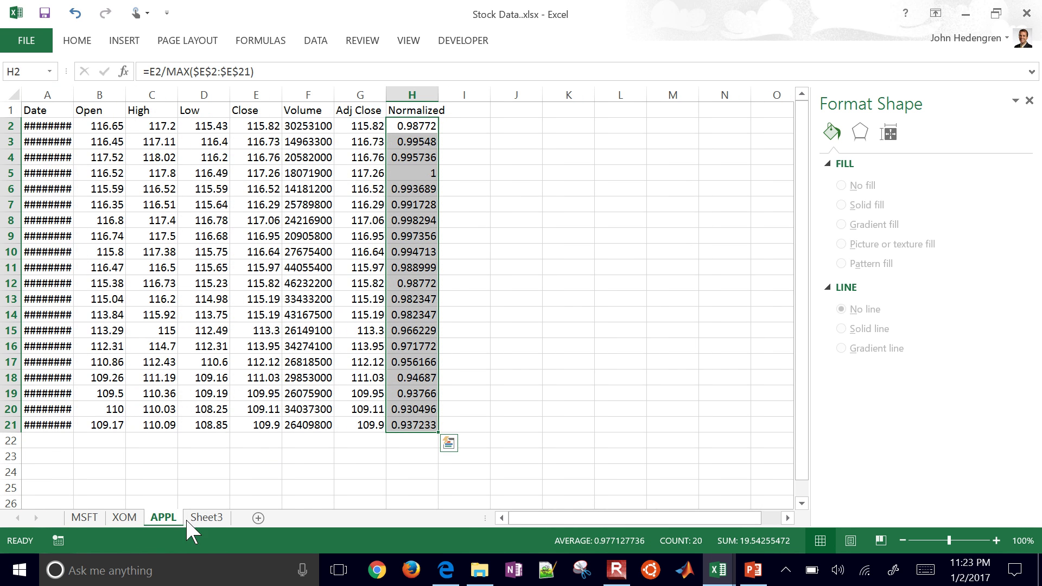
click(206, 518)
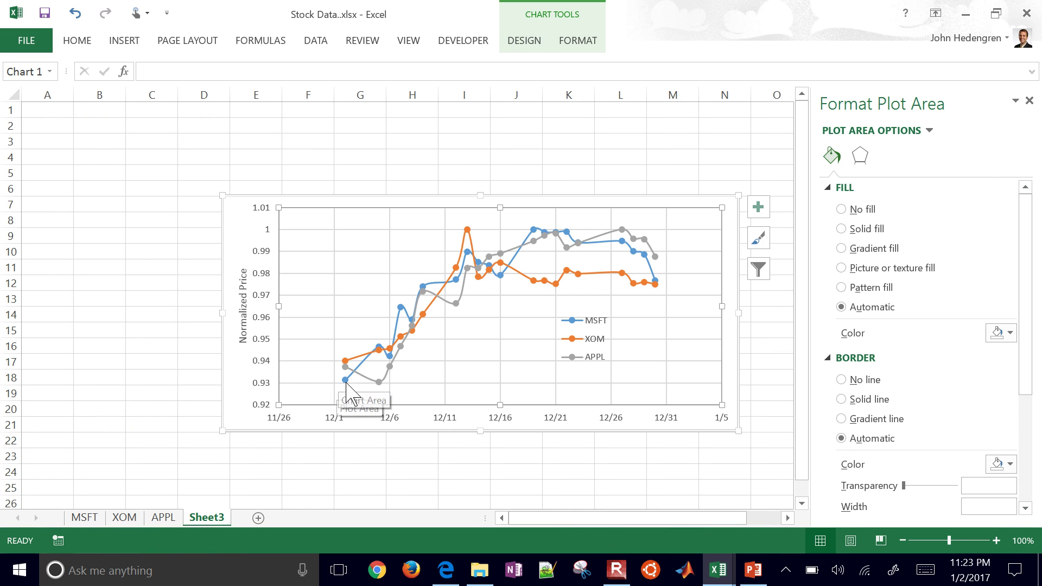